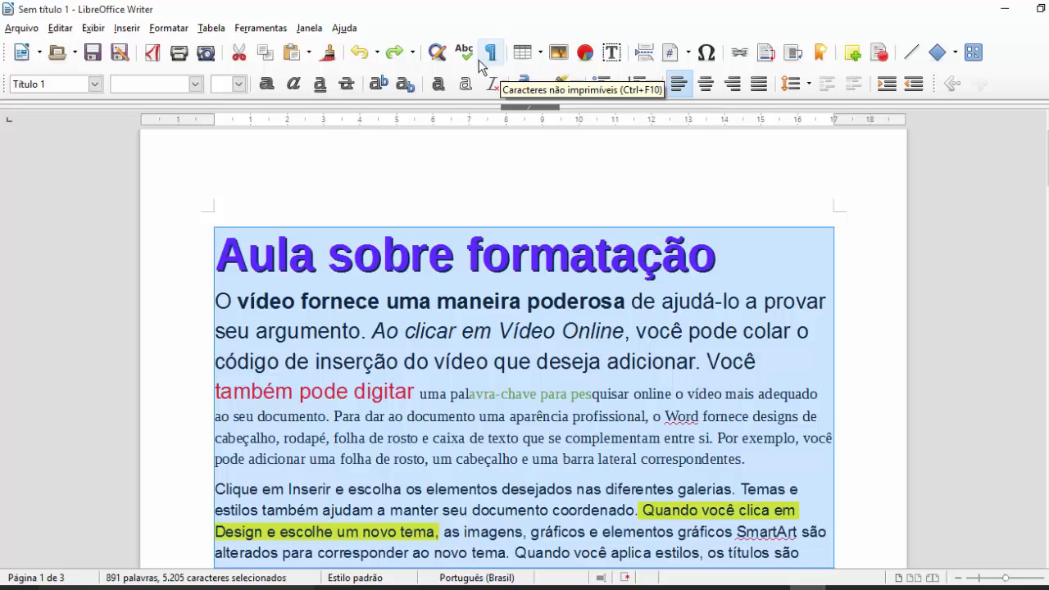
# - Clear direct formatting from the whole document and return to the top
pyautogui.click(487, 86)
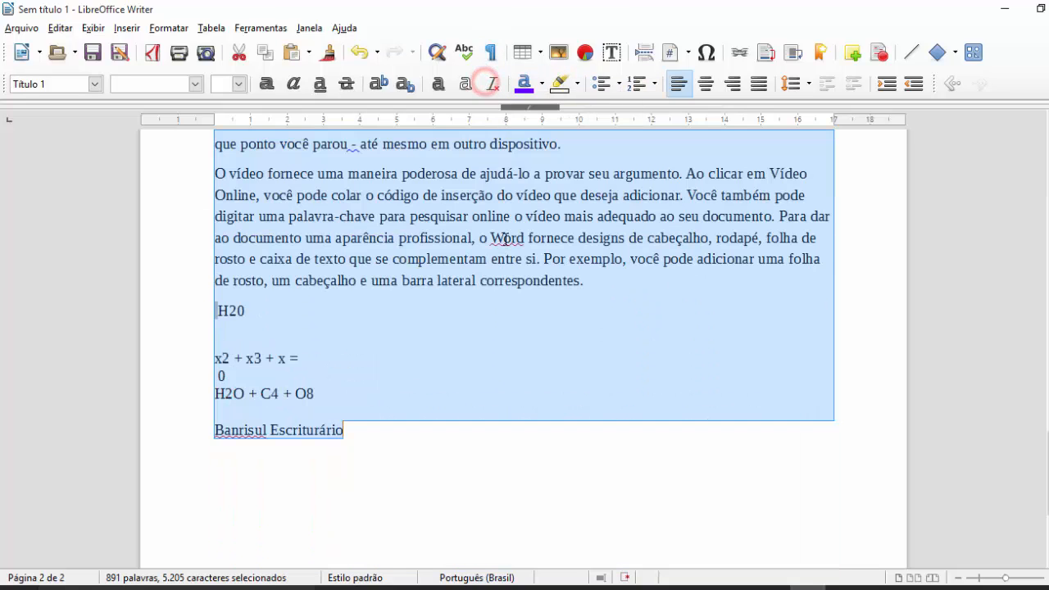
pyautogui.click(508, 239)
pyautogui.hotkey('ctrl', 'Home')
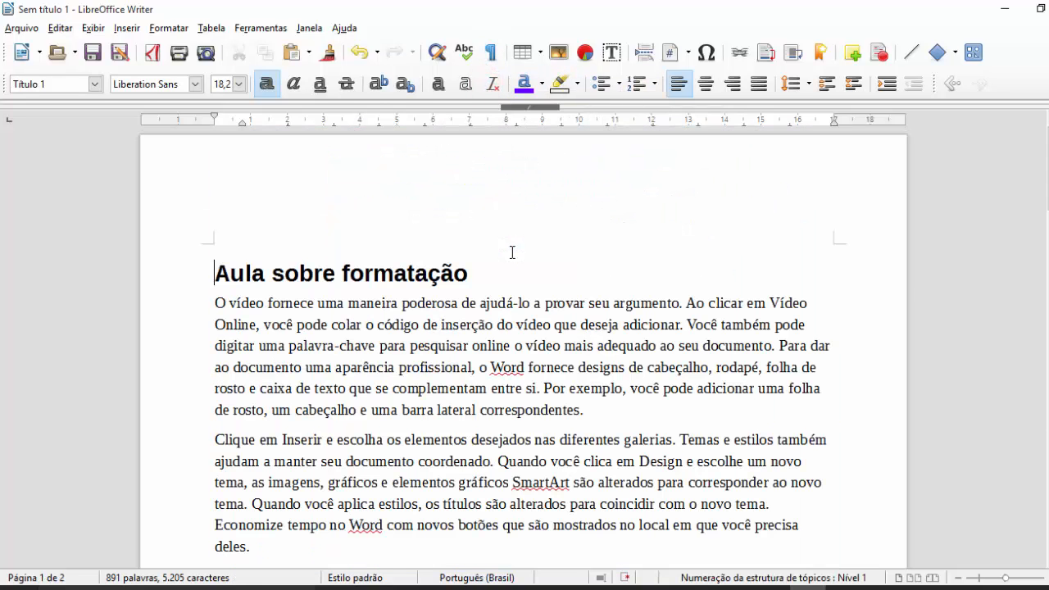
pyautogui.scroll(-2, 523, 308)
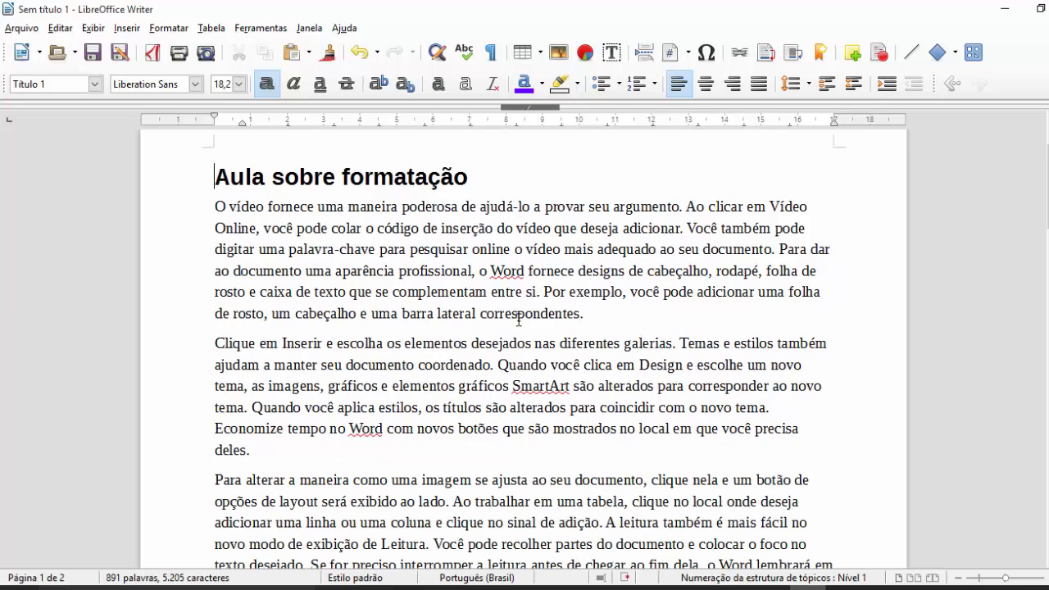
# - Apply the Corpo de texto paragraph style to the 'Aula sobre formatação' title
pyautogui.click(402, 169)
pyautogui.moveTo(517, 178); pyautogui.dragTo(115, 185)
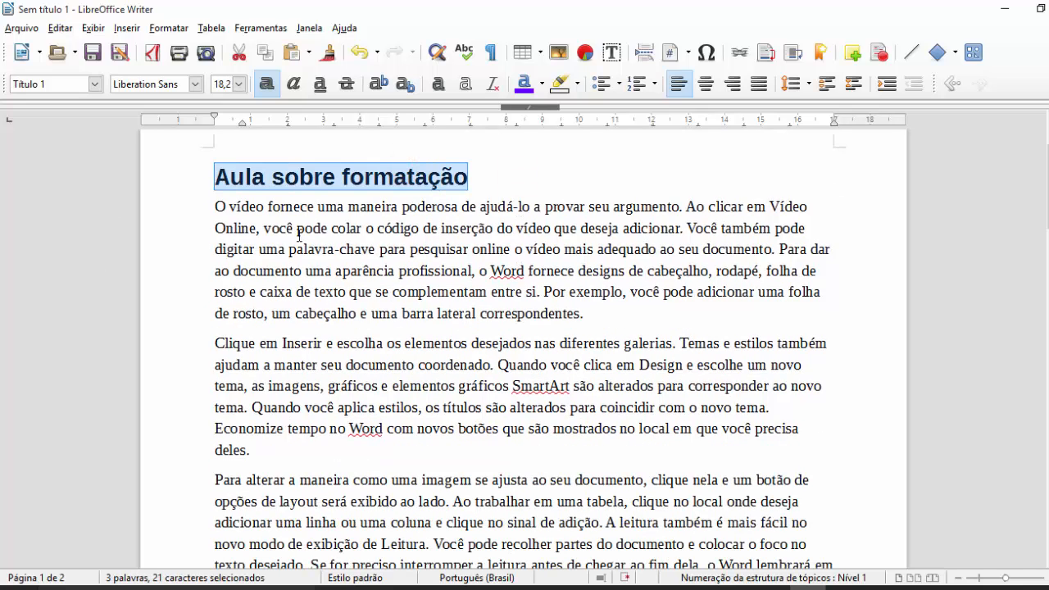
pyautogui.click(95, 84)
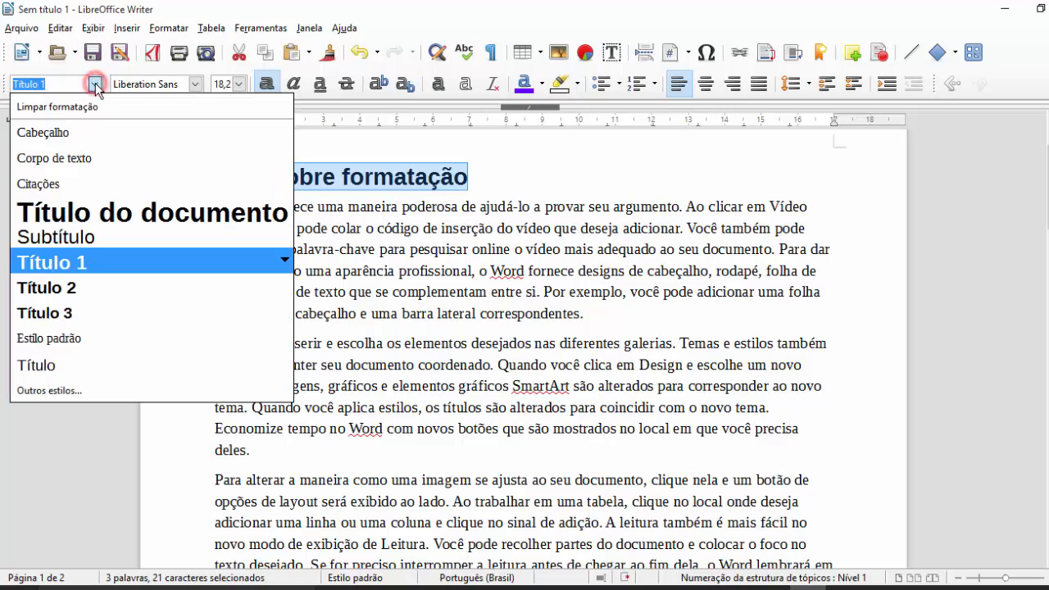
pyautogui.click(56, 155)
# - Select the beginning of the first body paragraph, then clear the selection
pyautogui.click(228, 187)
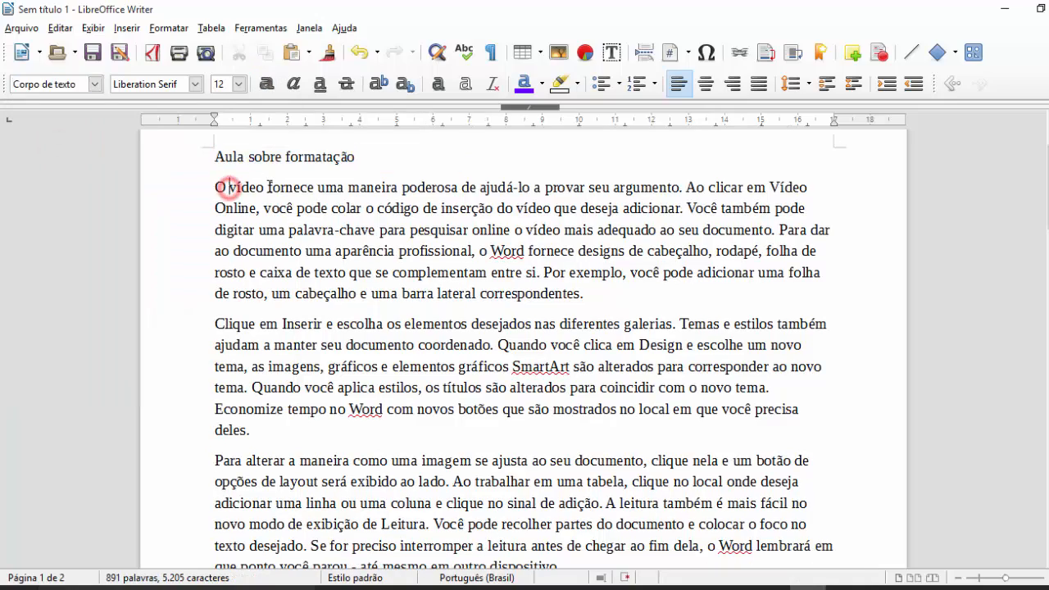
pyautogui.click(268, 187)
pyautogui.scroll(3, 353, 279)
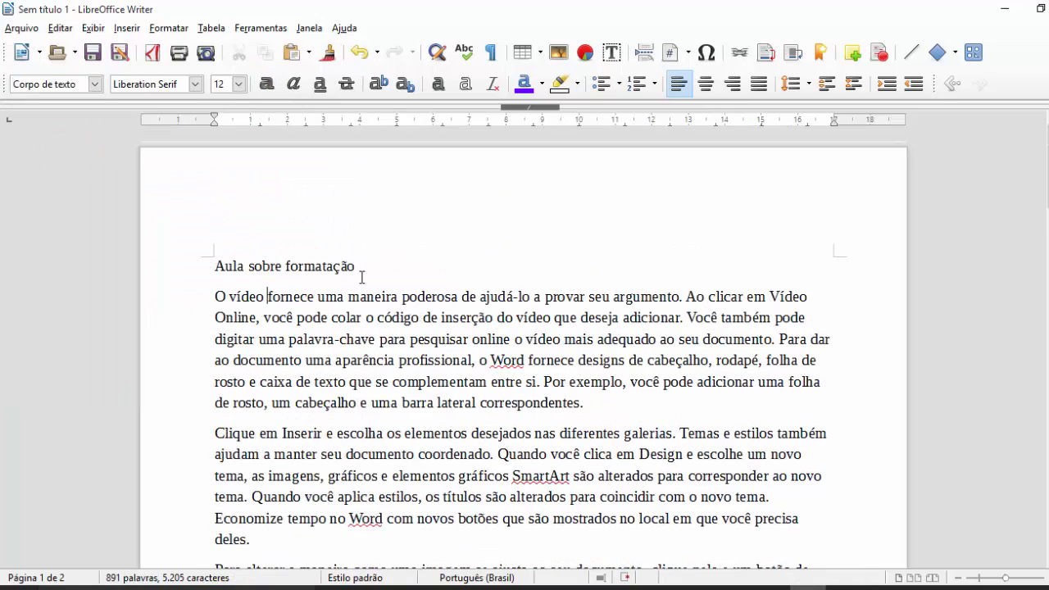
pyautogui.scroll(-1, 366, 277)
pyautogui.scroll(-2, 377, 295)
pyautogui.scroll(1, 383, 307)
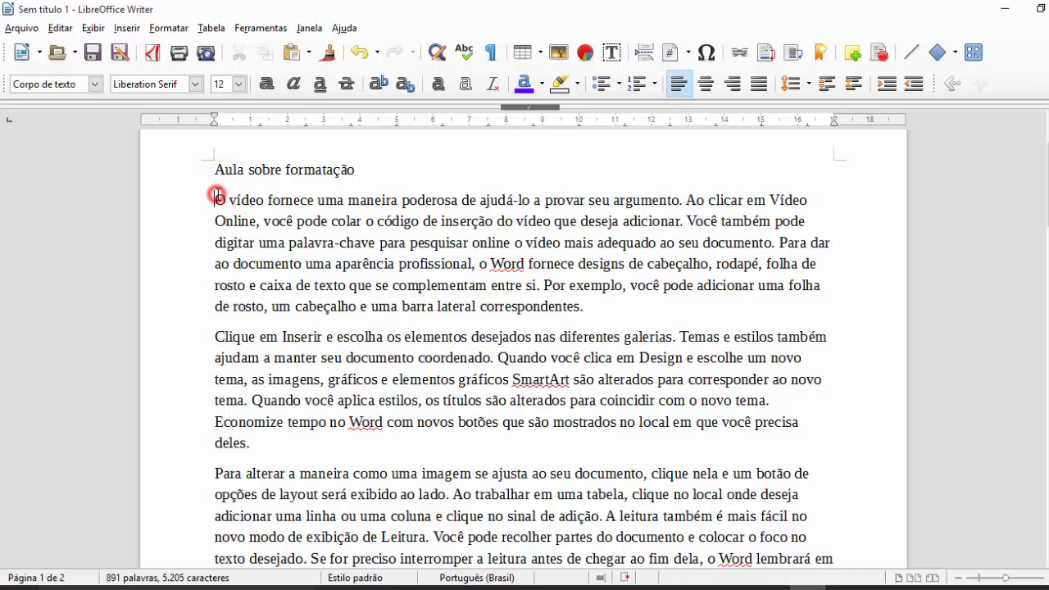
pyautogui.moveTo(216, 200); pyautogui.dragTo(592, 313)
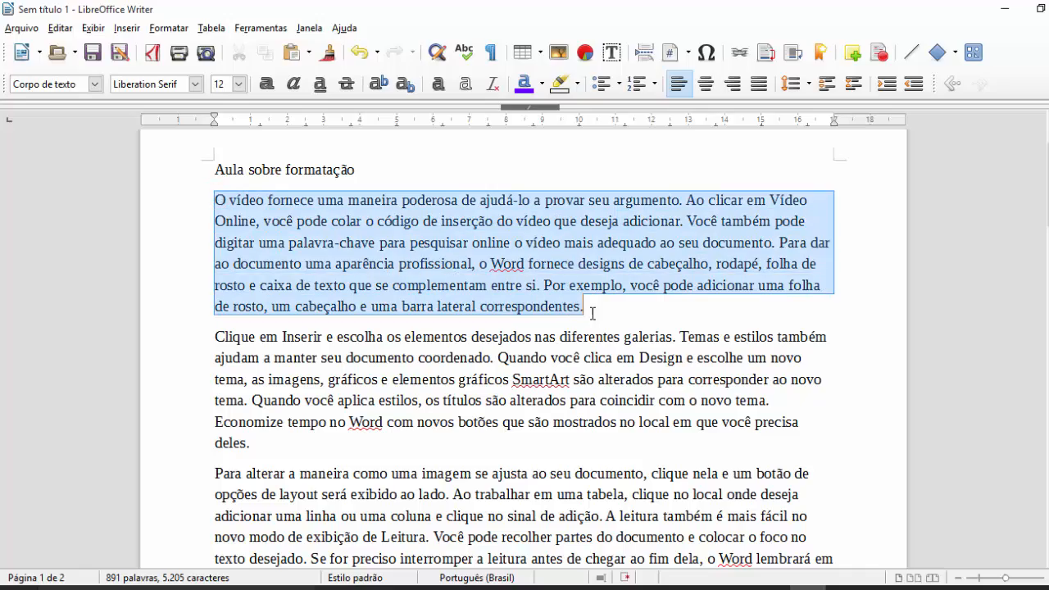
pyautogui.click(572, 328)
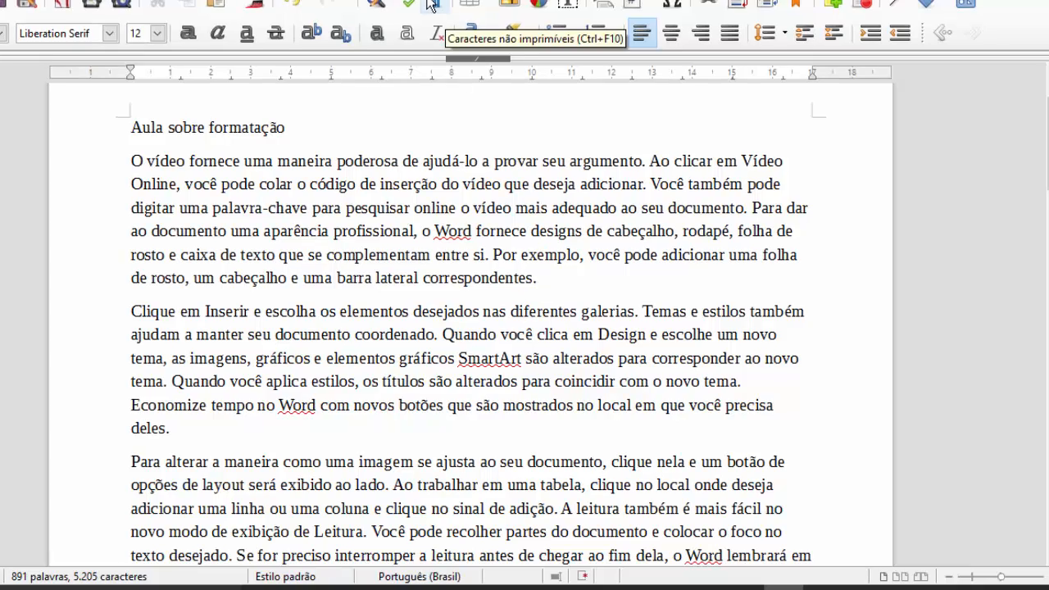
# - Show formatting marks and delete the stray spaces before 'O vídeo'
pyautogui.click(432, 7)
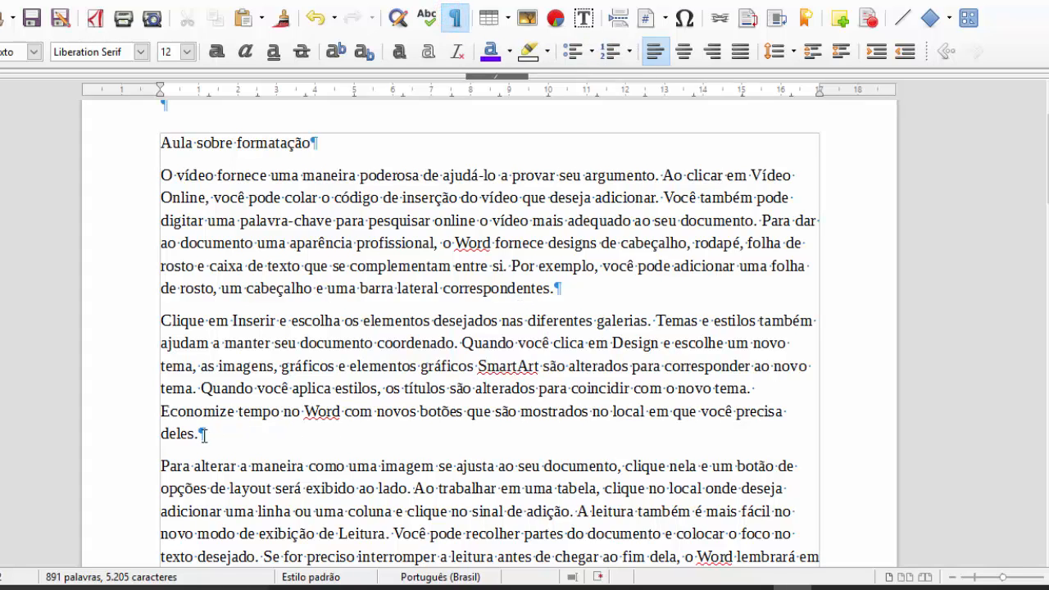
pyautogui.click(164, 175)
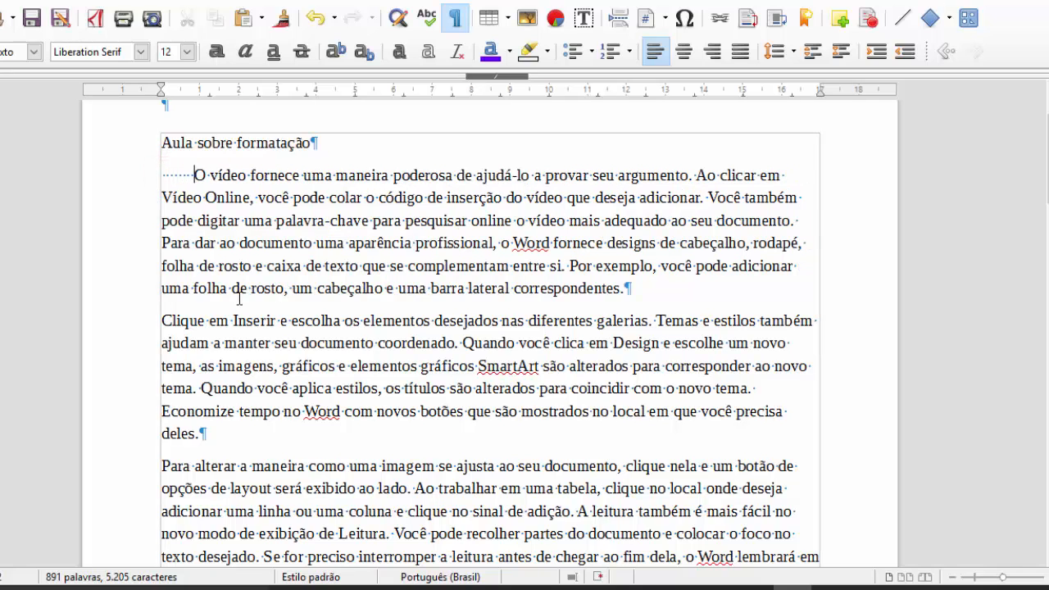
pyautogui.press('BackSpace')
pyautogui.press('BackSpace')
pyautogui.press('BackSpace')
pyautogui.press('BackSpace')
pyautogui.press('BackSpace')
pyautogui.press('BackSpace')
pyautogui.press('BackSpace')
pyautogui.press('BackSpace')
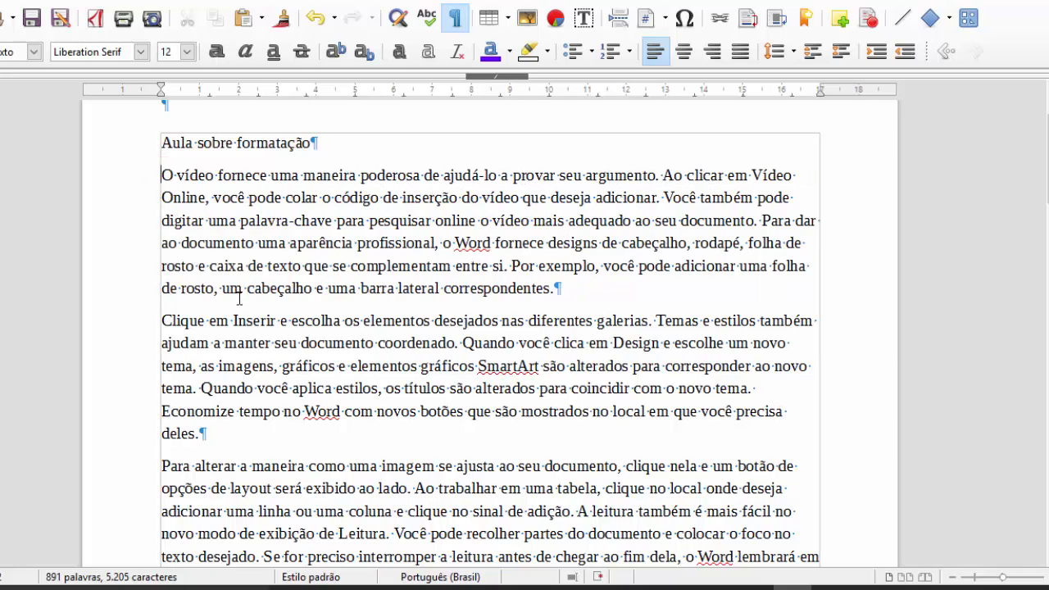
pyautogui.moveTo(603, 312); pyautogui.dragTo(458, 261)
pyautogui.moveTo(557, 289); pyautogui.dragTo(165, 175)
pyautogui.click(564, 291)
# - Break the first paragraph after 'online', then hide the formatting marks
pyautogui.click(483, 219)
pyautogui.press('Return')
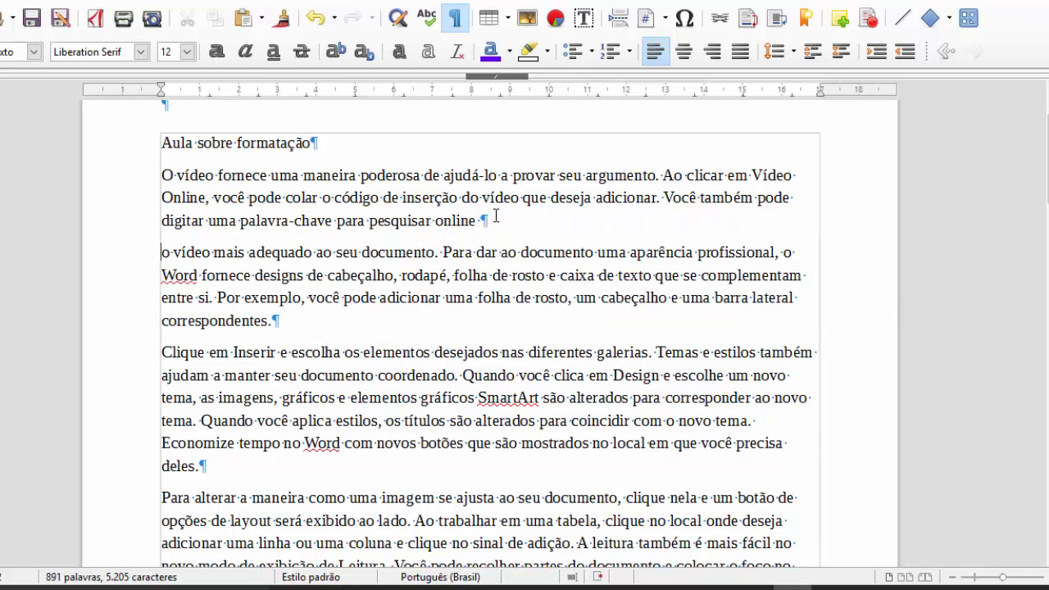
pyautogui.click(456, 18)
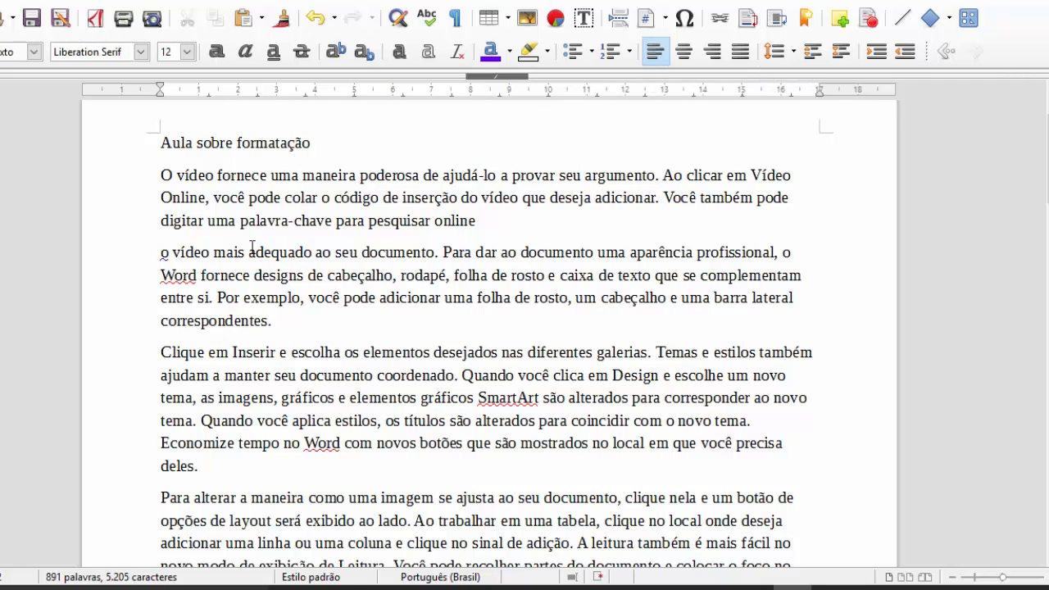
pyautogui.scroll(3, 296, 323)
# - Try centred, right and justified alignment on the title, ending with justify
pyautogui.click(209, 246)
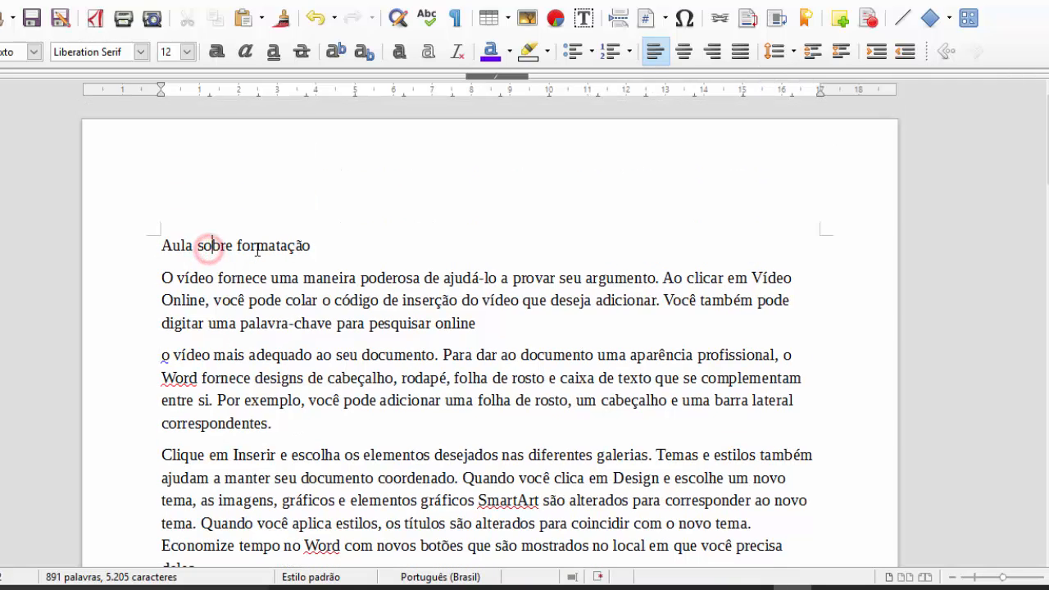
pyautogui.tripleClick(324, 246)
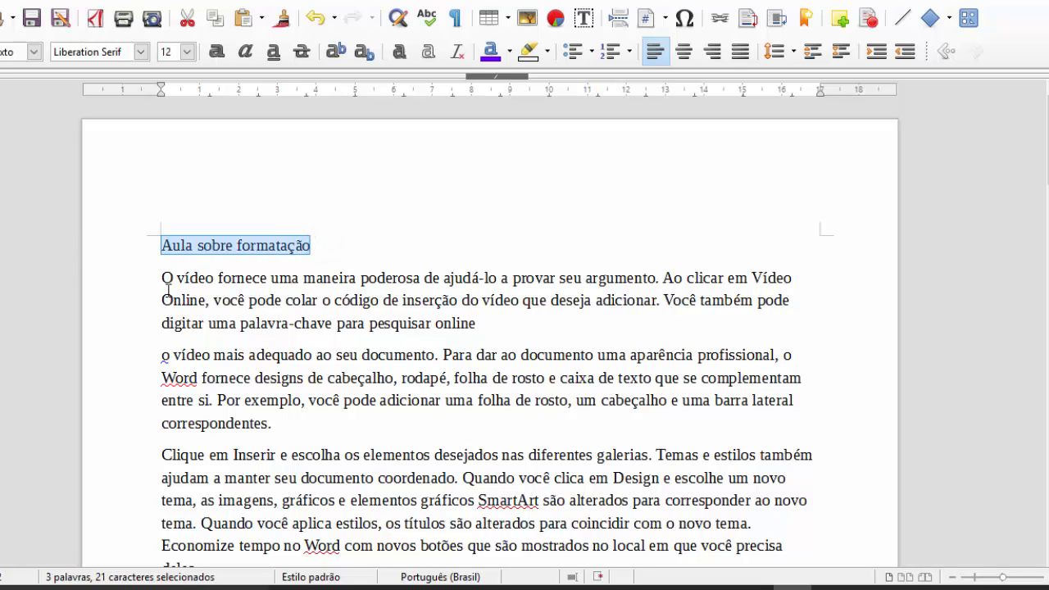
pyautogui.click(232, 247)
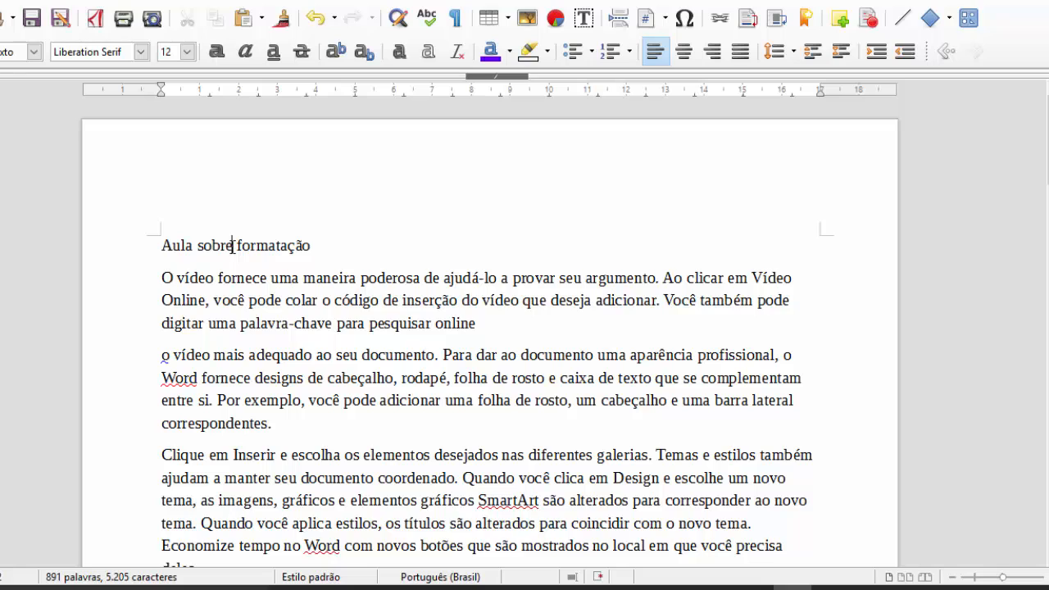
pyautogui.click(689, 58)
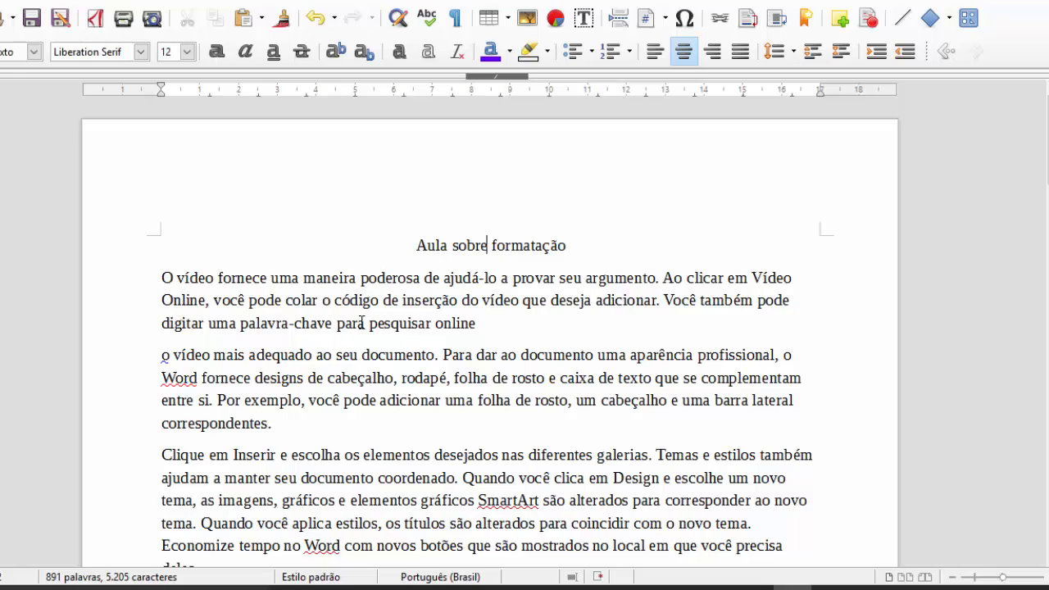
pyautogui.hotkey('ctrl', 'z')
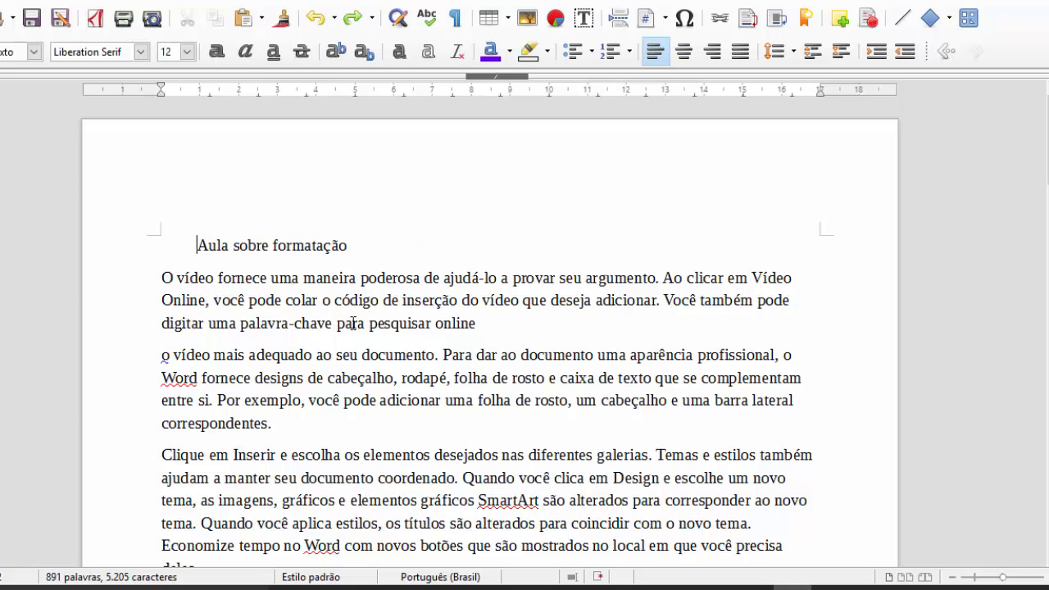
pyautogui.hotkey('ctrl', 'z')
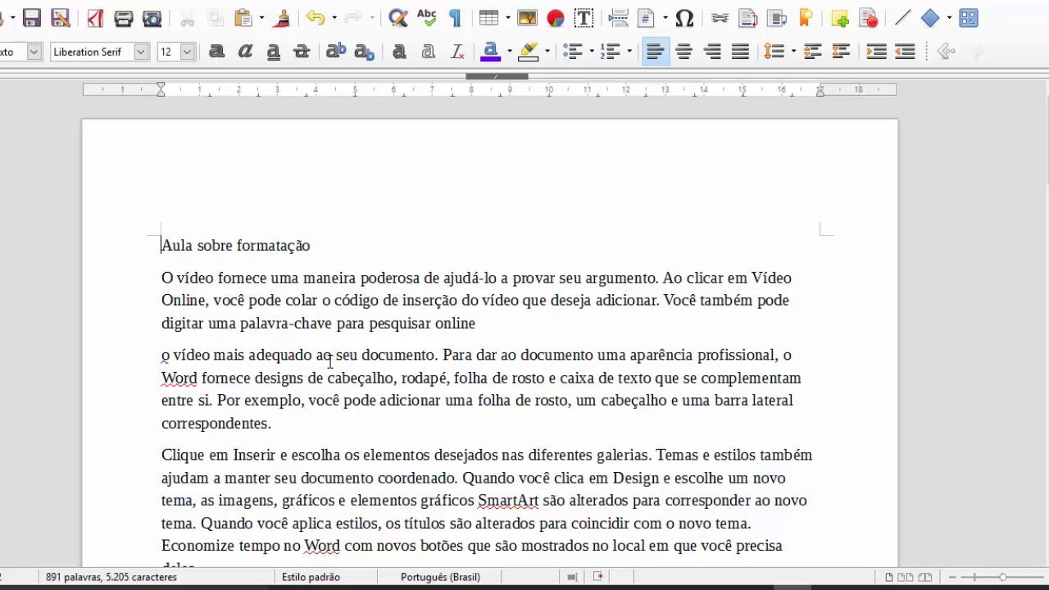
pyautogui.click(685, 52)
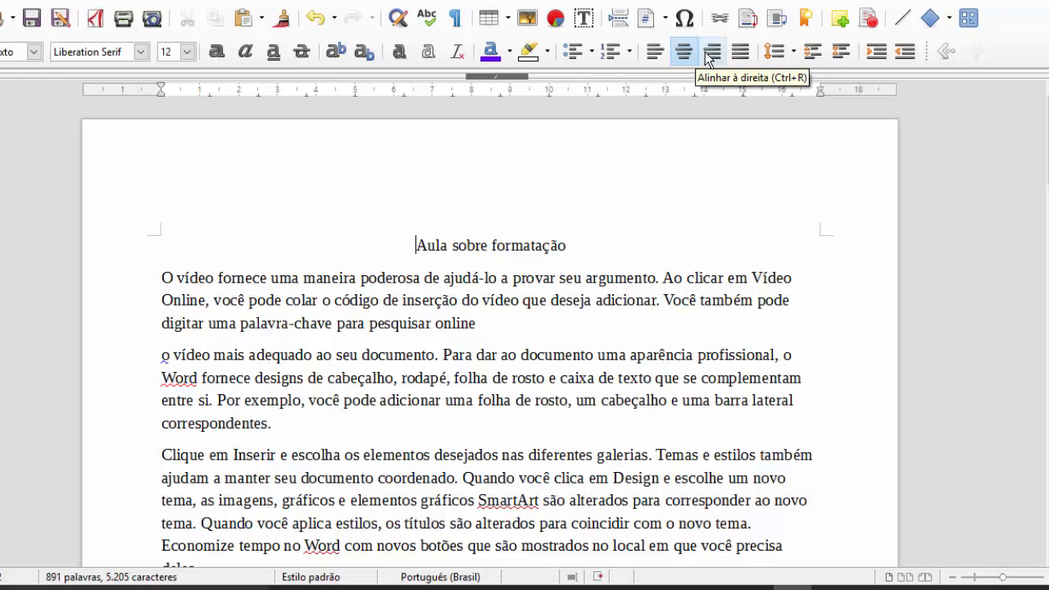
pyautogui.click(710, 54)
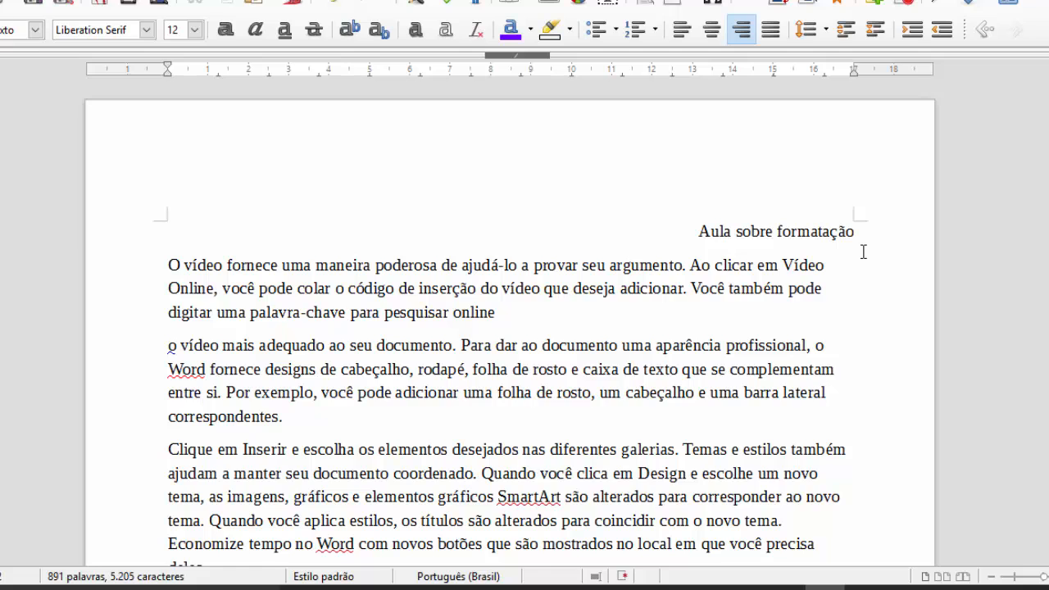
pyautogui.click(778, 39)
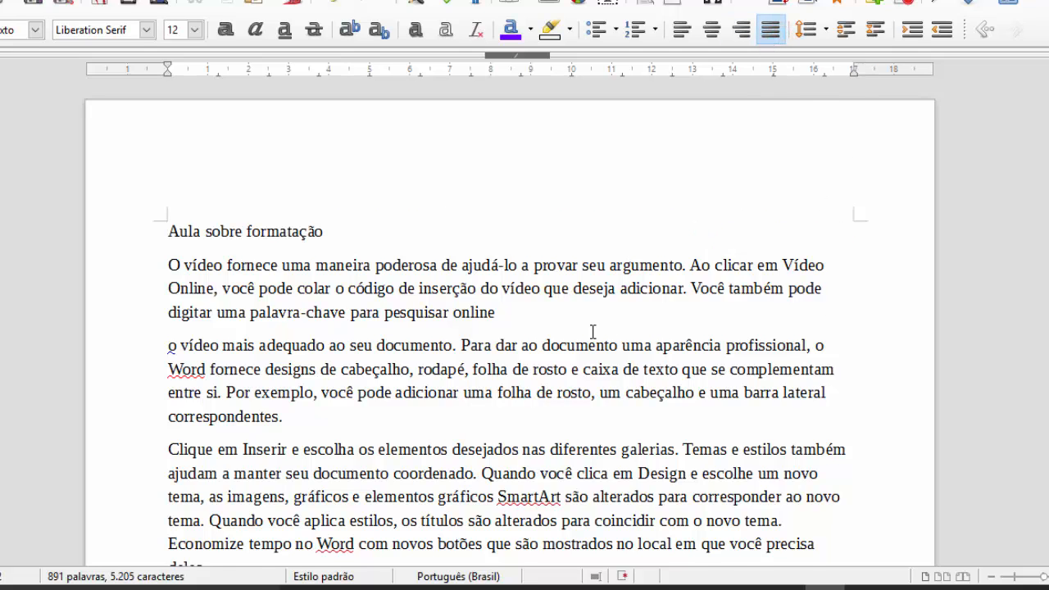
# - Rejoin the 'o vídeo mais adequado…' text to the first paragraph after 'online'
pyautogui.scroll(-3, 592, 330)
pyautogui.click(368, 237)
pyautogui.click(505, 206)
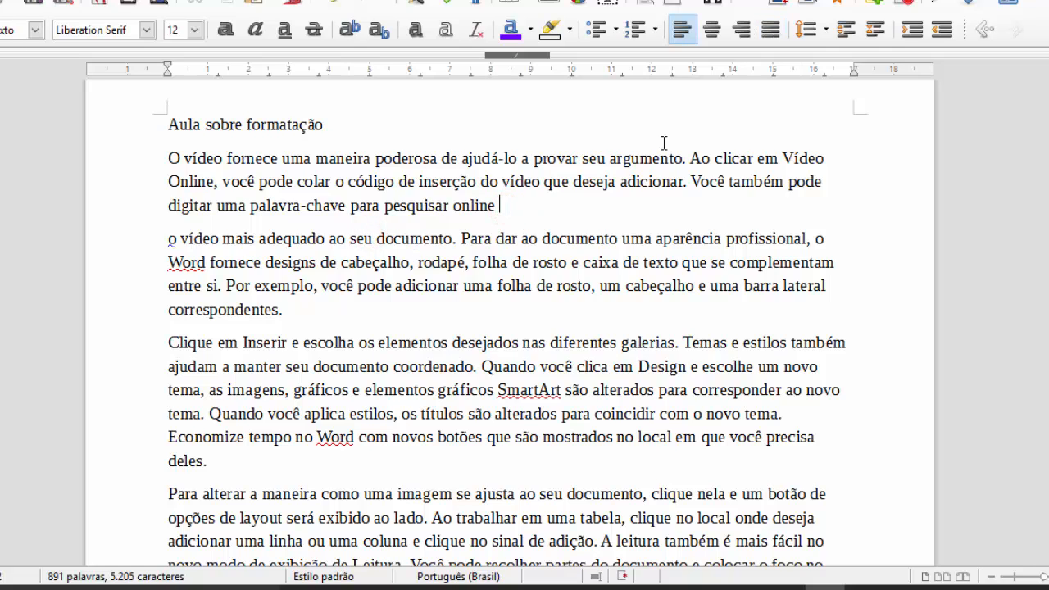
pyautogui.press('Delete')
# - Justify the first body paragraph
pyautogui.click(423, 230)
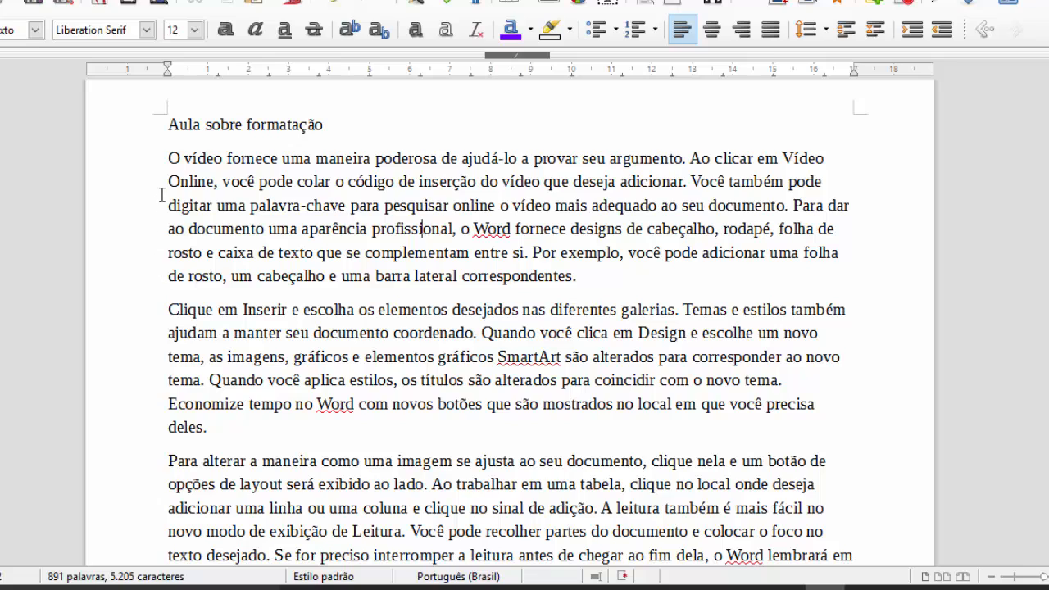
pyautogui.click(164, 190)
pyautogui.click(833, 187)
pyautogui.click(472, 228)
pyautogui.click(775, 32)
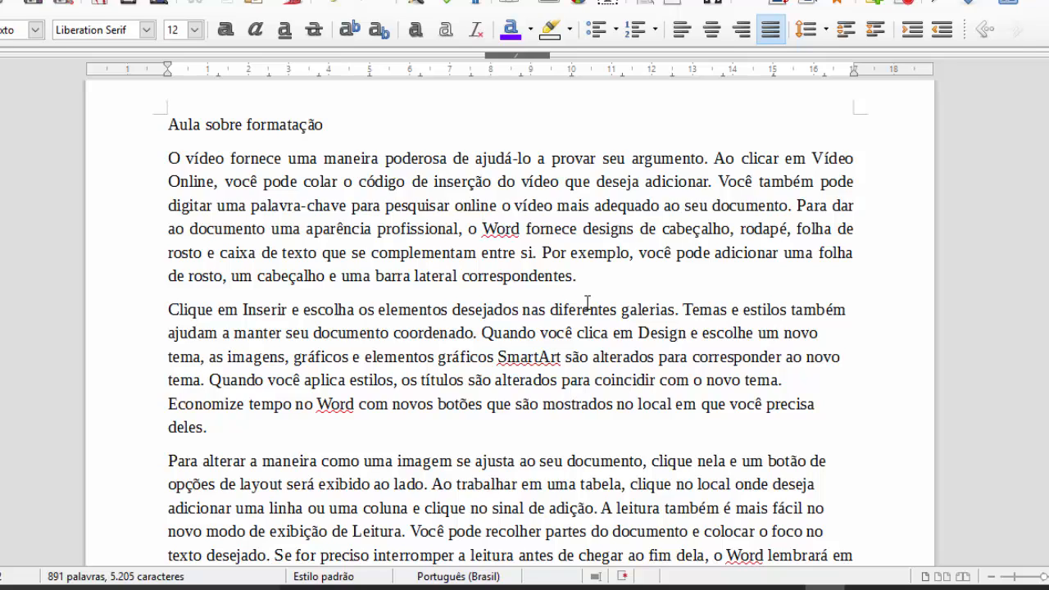
# - Justify every paragraph in the document and return to the top
pyautogui.hotkey('ctrl', 'a')
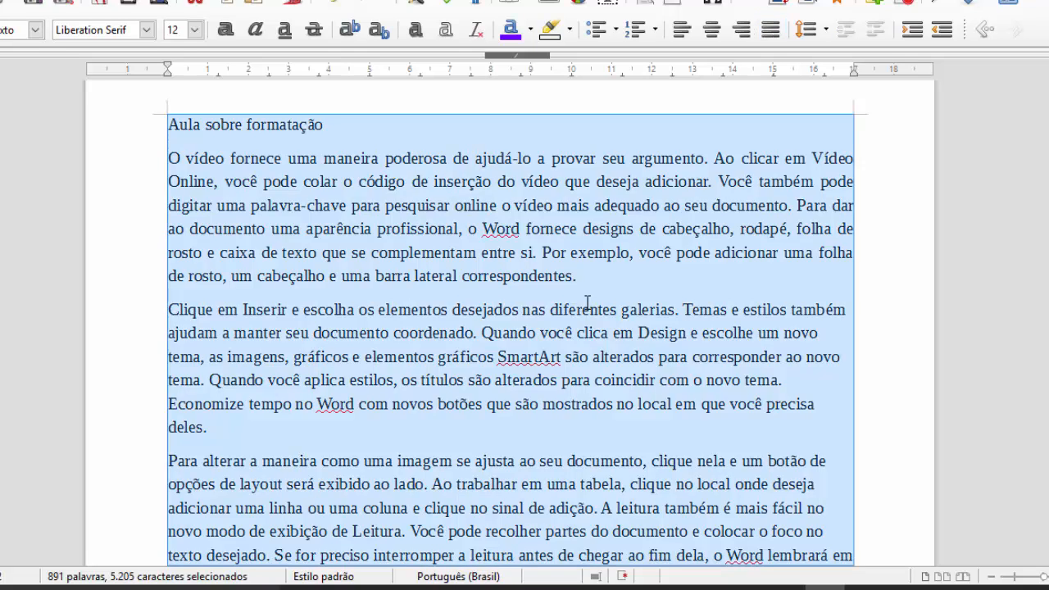
pyautogui.click(773, 35)
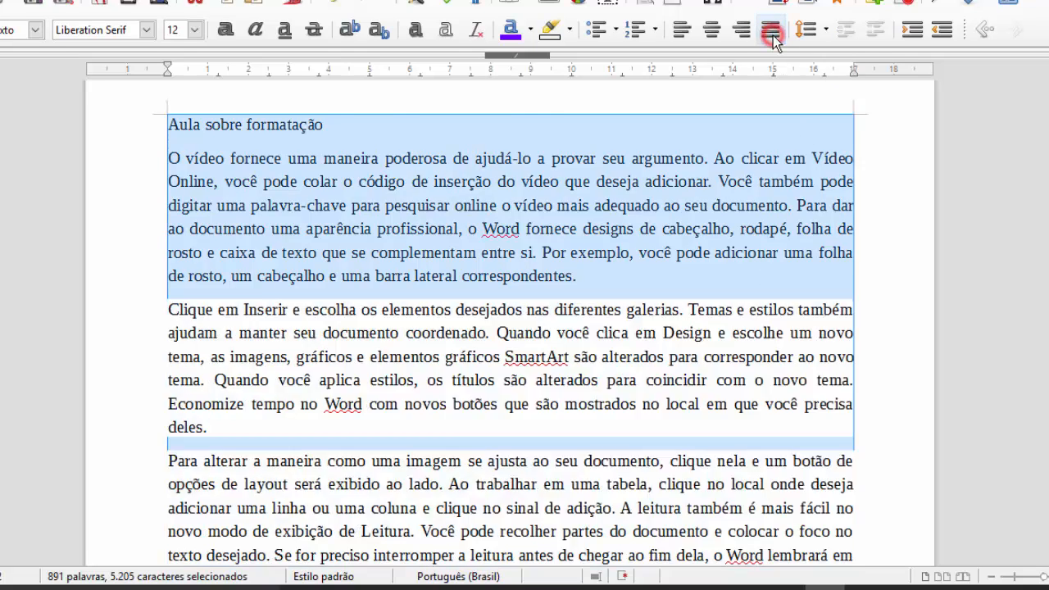
pyautogui.hotkey('ctrl', 'Home')
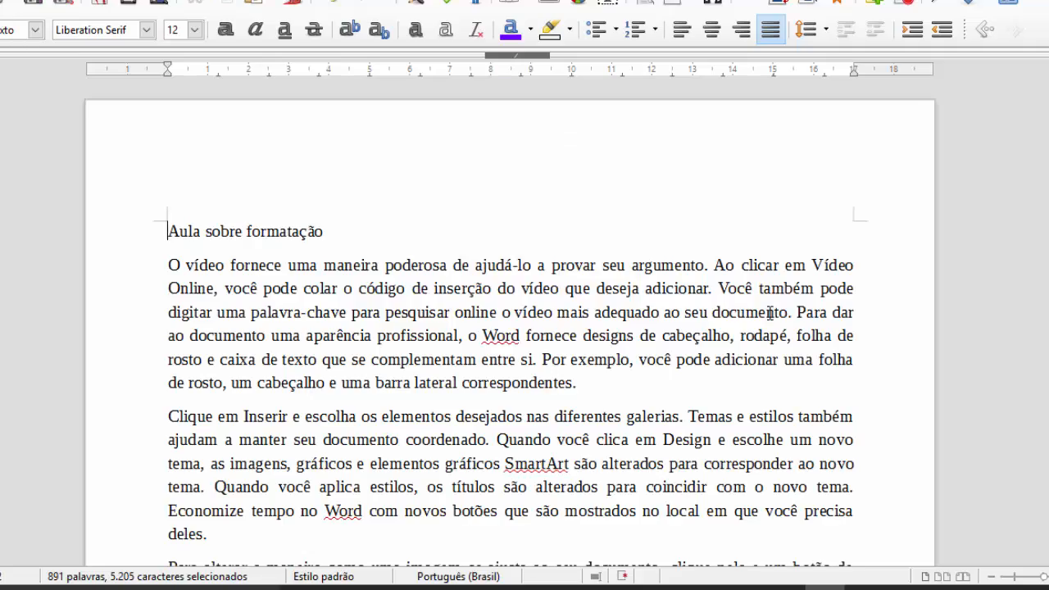
pyautogui.scroll(-8, 504, 461)
pyautogui.scroll(-3, 503, 462)
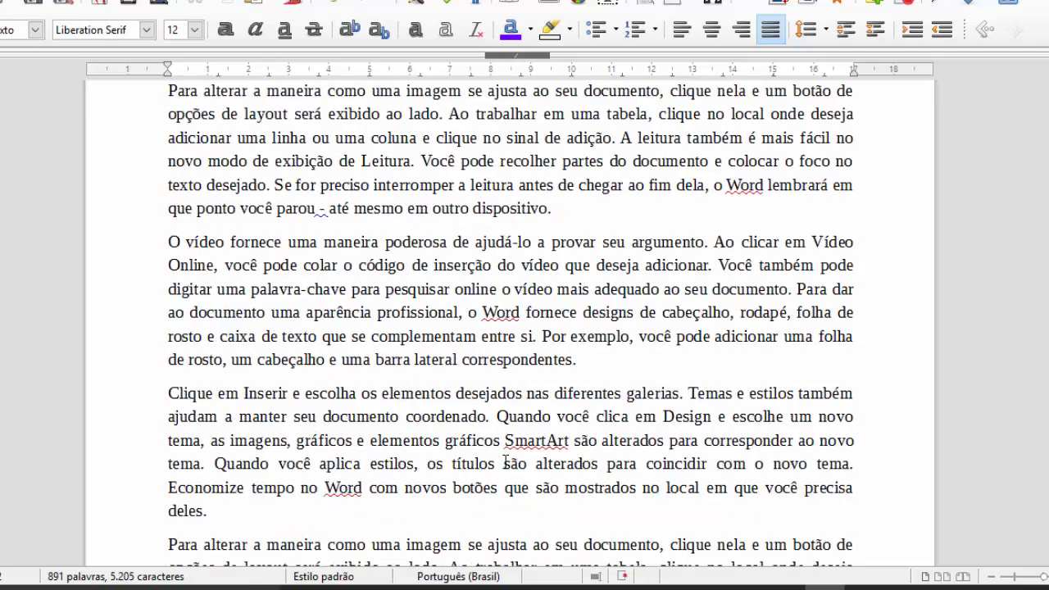
pyautogui.scroll(10, 507, 461)
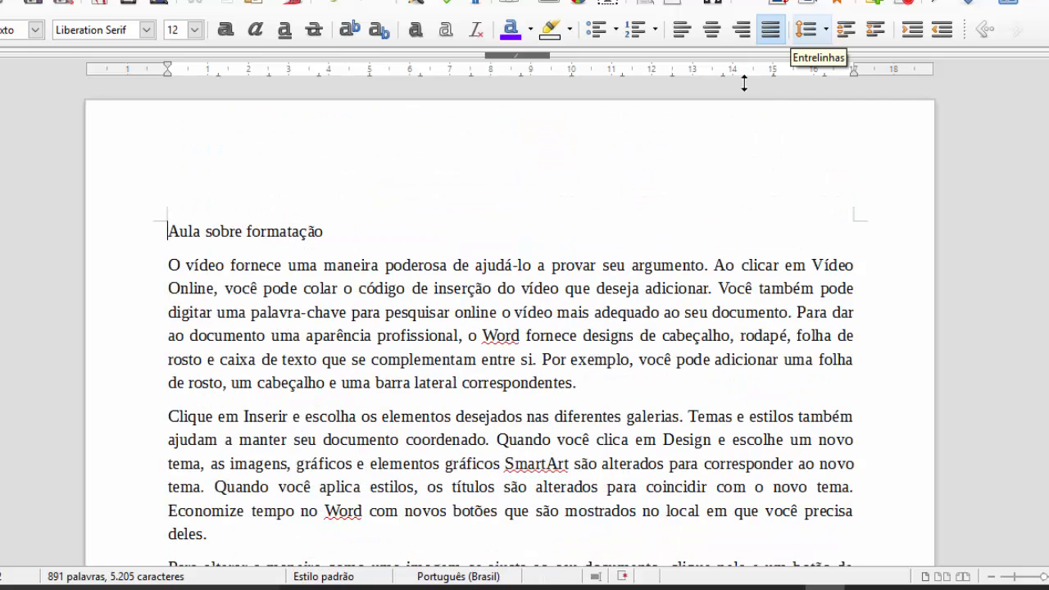
pyautogui.scroll(-1, 471, 306)
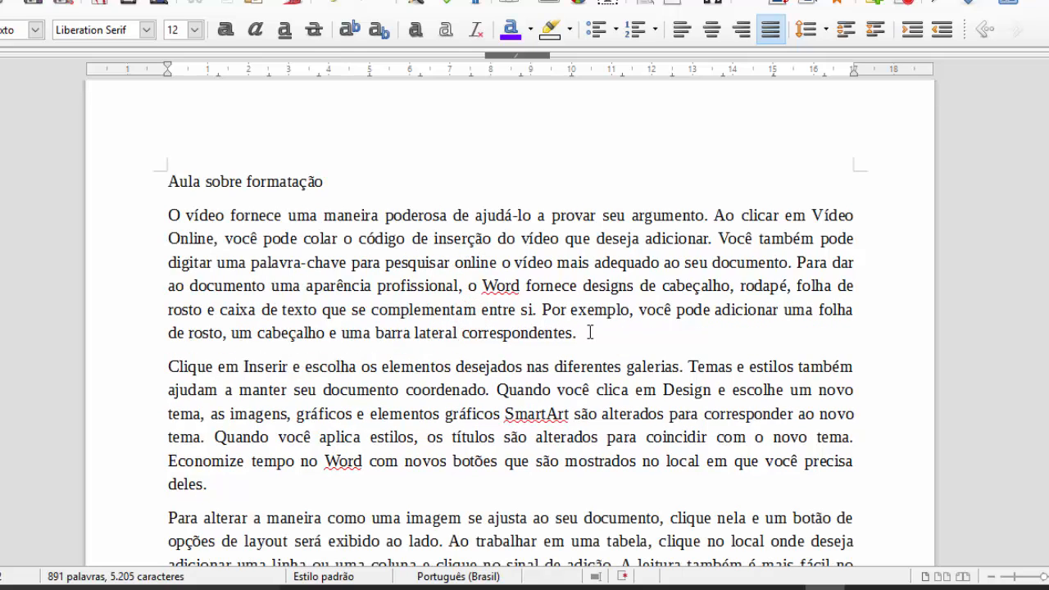
# - Try single, 1.15 and 1.5 line spacing on the first body paragraph
pyautogui.moveTo(590, 332); pyautogui.dragTo(167, 215)
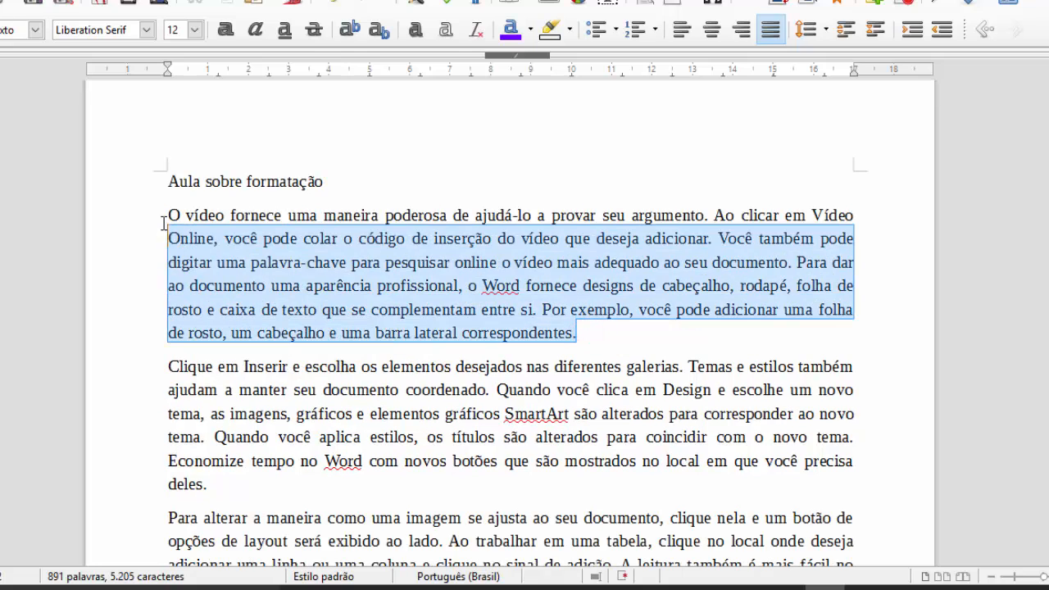
pyautogui.click(804, 38)
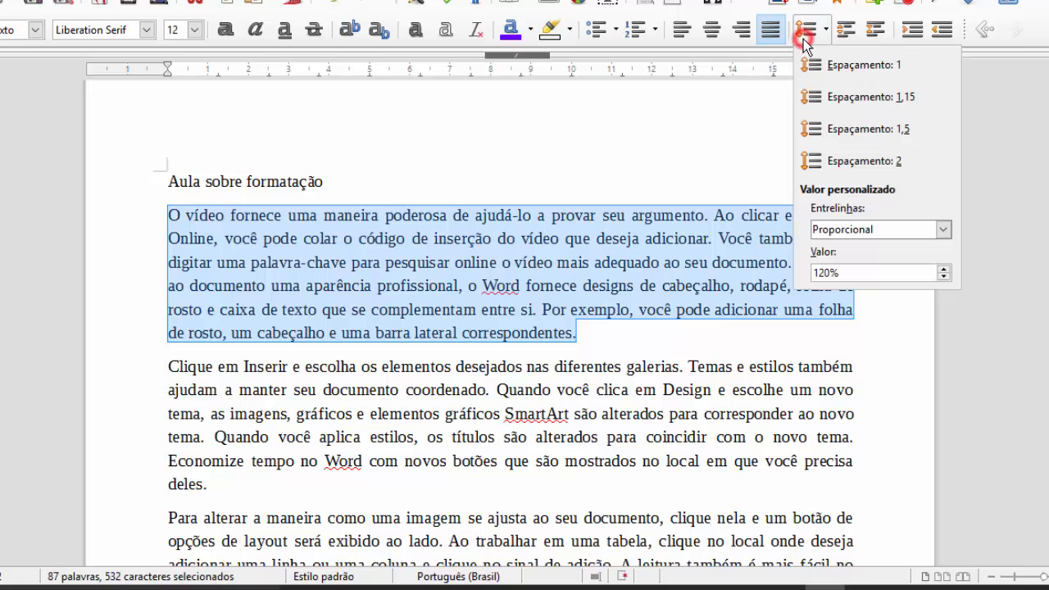
pyautogui.click(855, 70)
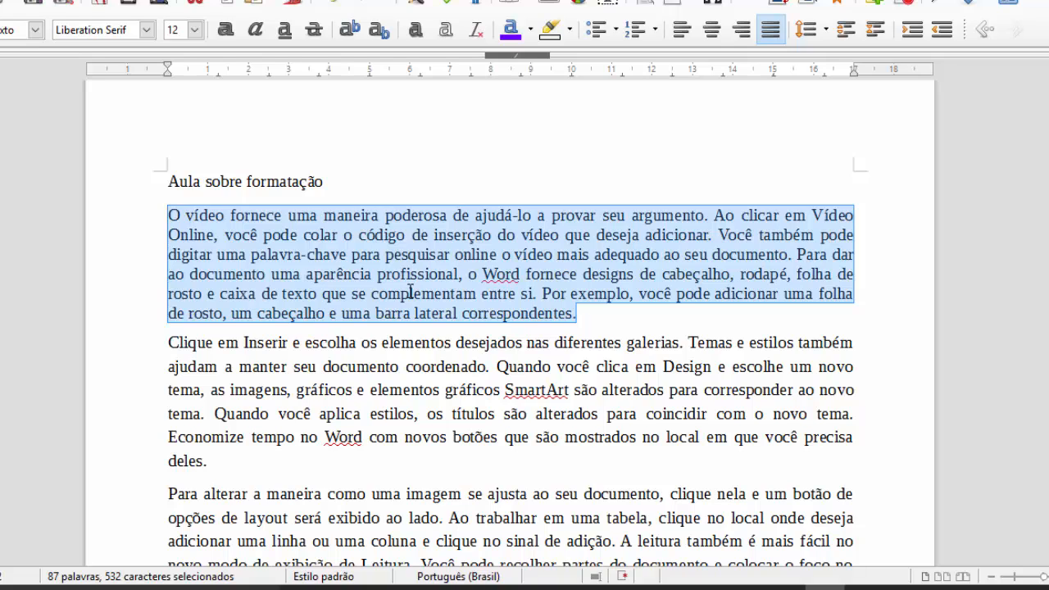
pyautogui.click(808, 31)
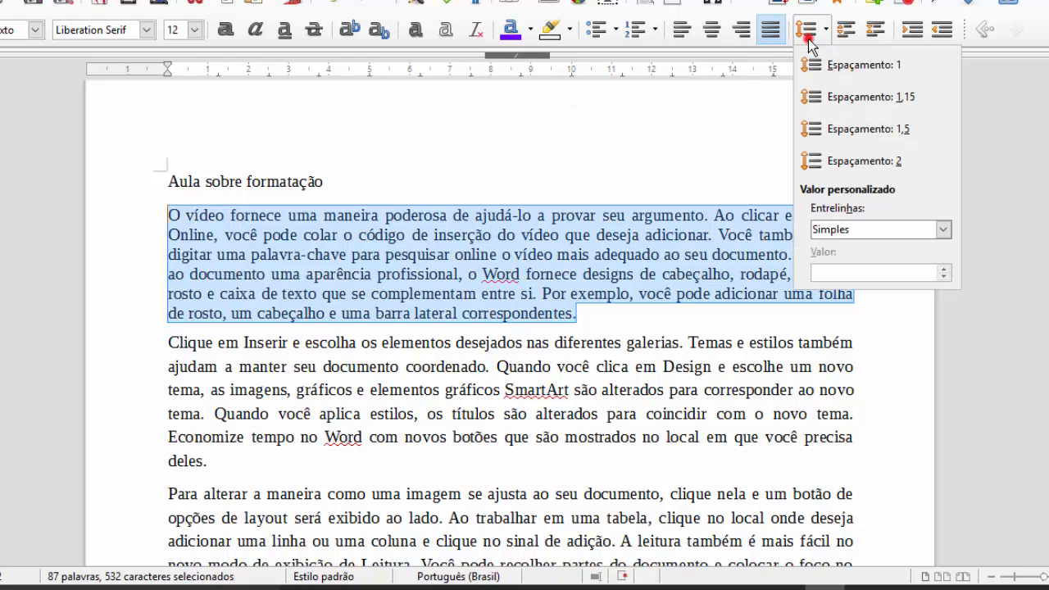
pyautogui.click(824, 97)
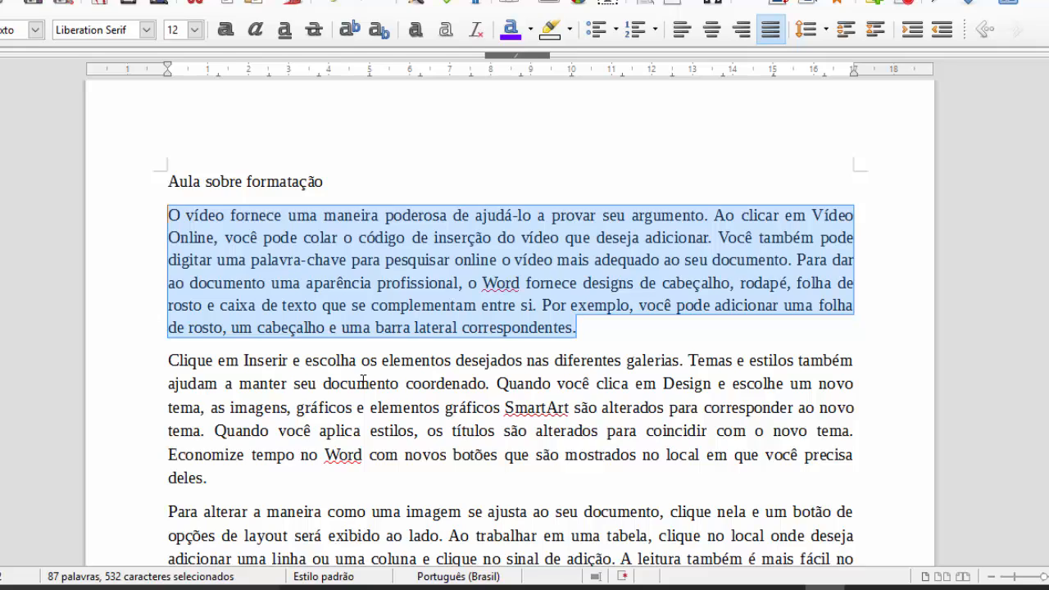
pyautogui.click(817, 43)
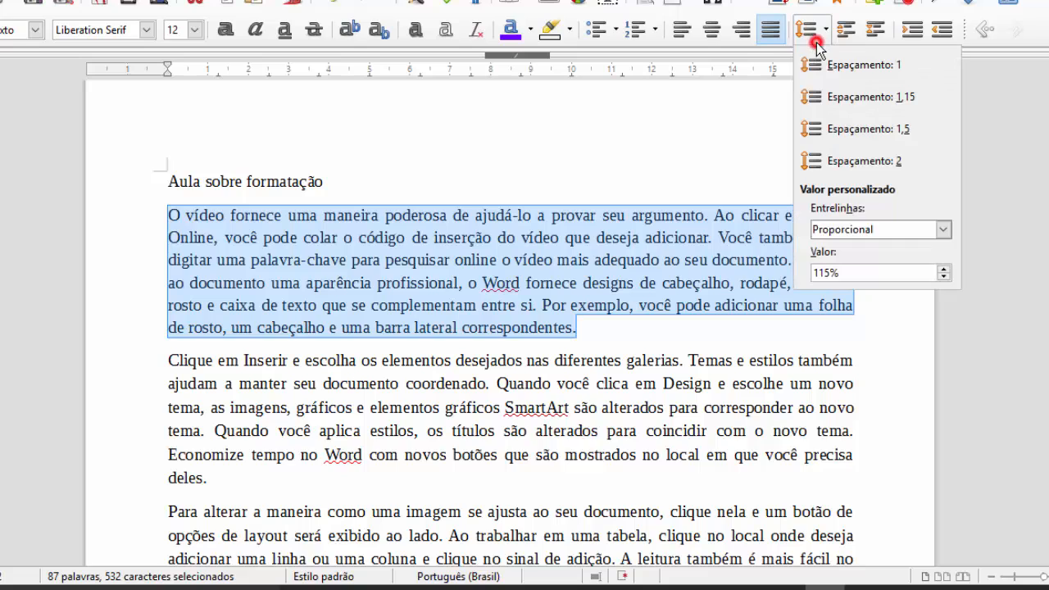
pyautogui.click(858, 132)
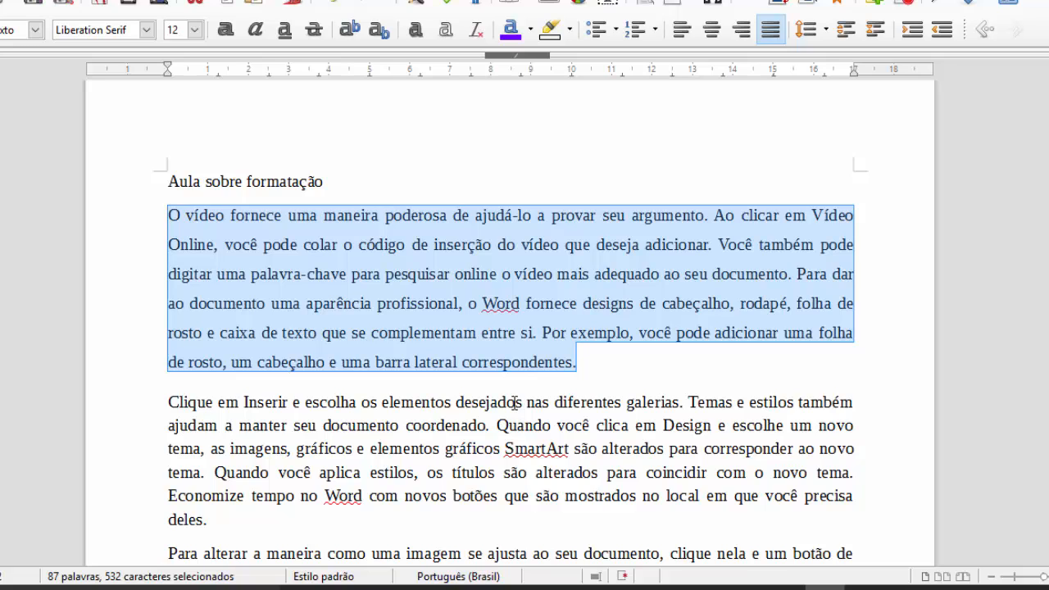
# - Apply 1.5 line spacing to the whole document
pyautogui.hotkey('ctrl', 'a')
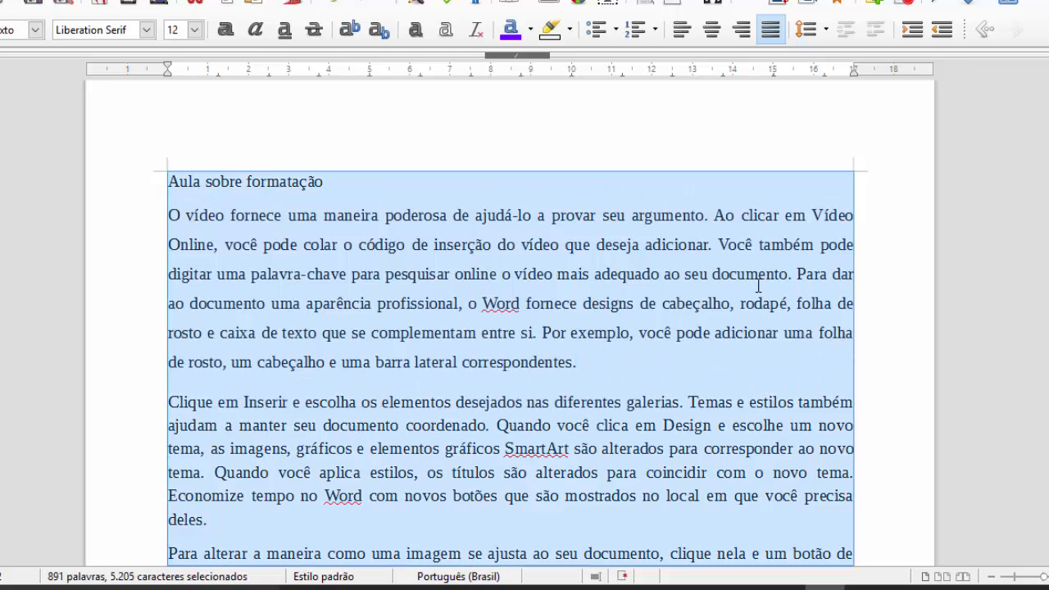
pyautogui.click(807, 30)
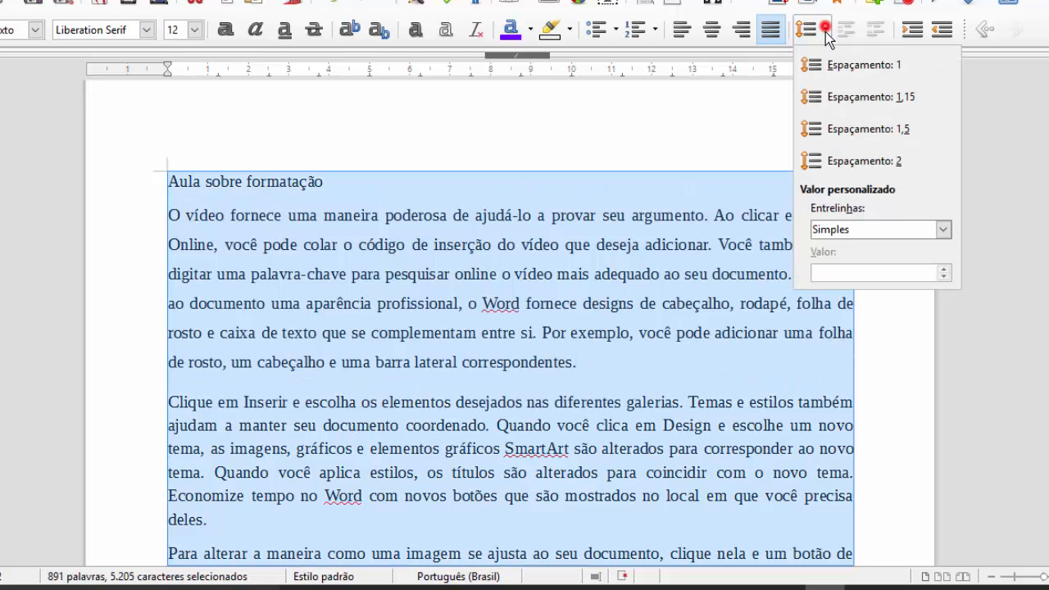
pyautogui.click(838, 125)
pyautogui.click(445, 282)
pyautogui.scroll(10, 454, 291)
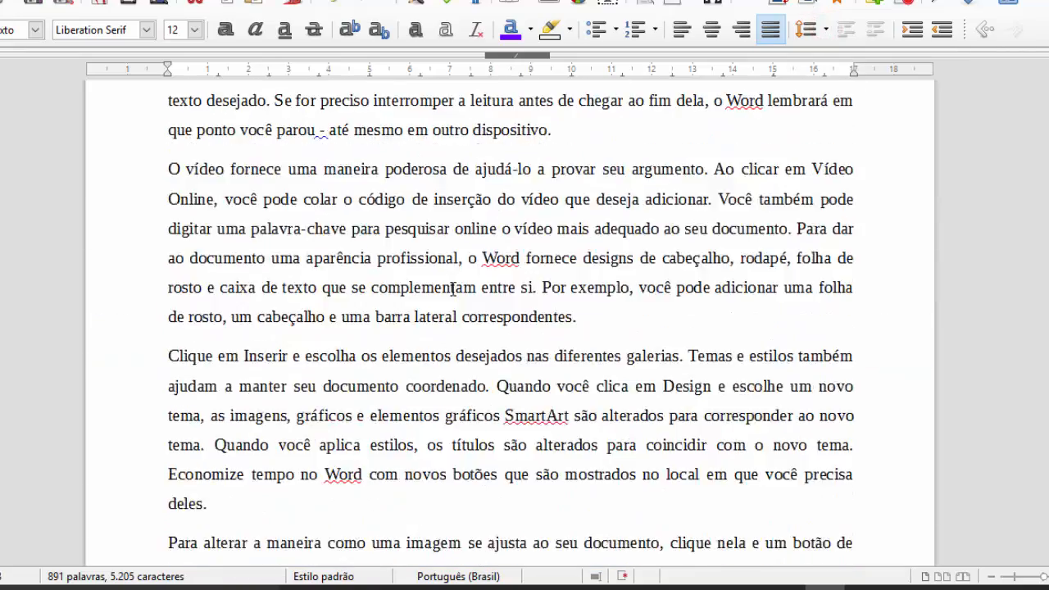
pyautogui.scroll(5, 454, 292)
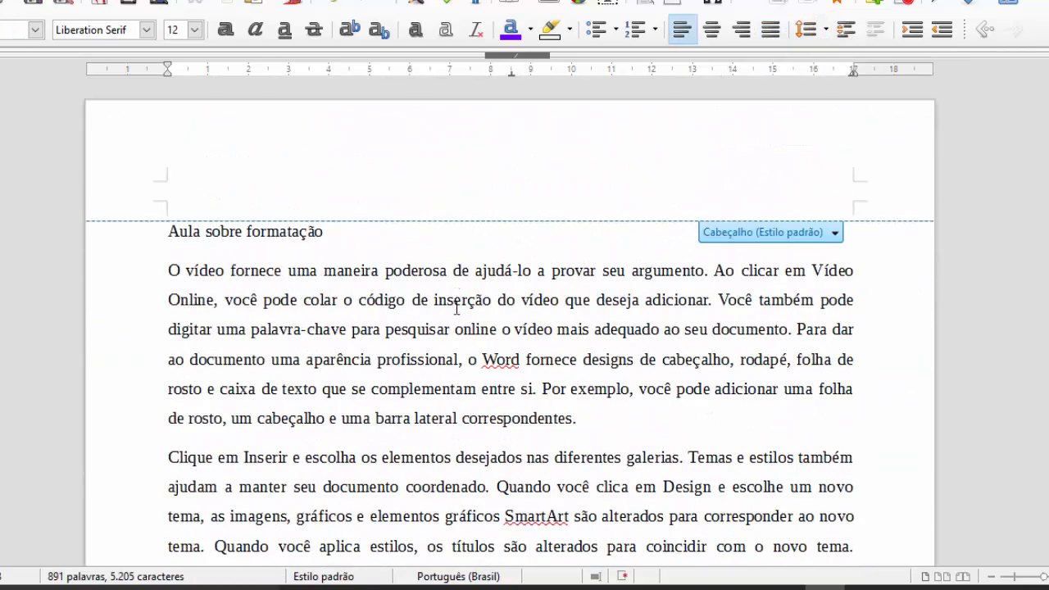
# - Set the first body paragraph to 1.15 line spacing
pyautogui.click(440, 377)
pyautogui.scroll(-4, 568, 422)
pyautogui.scroll(2, 574, 427)
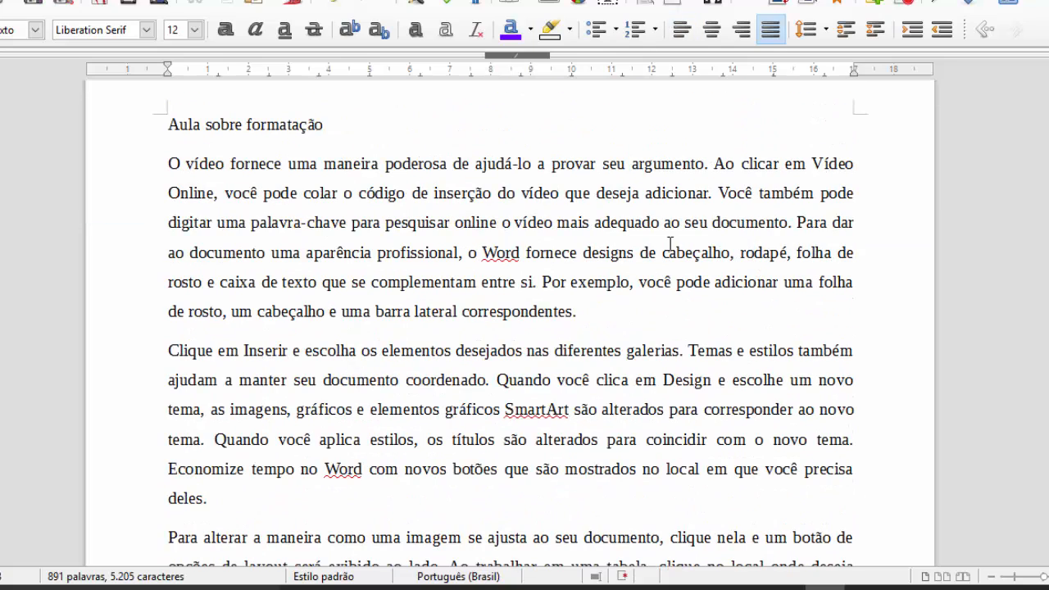
pyautogui.click(820, 26)
pyautogui.click(546, 220)
pyautogui.moveTo(166, 163); pyautogui.dragTo(463, 271)
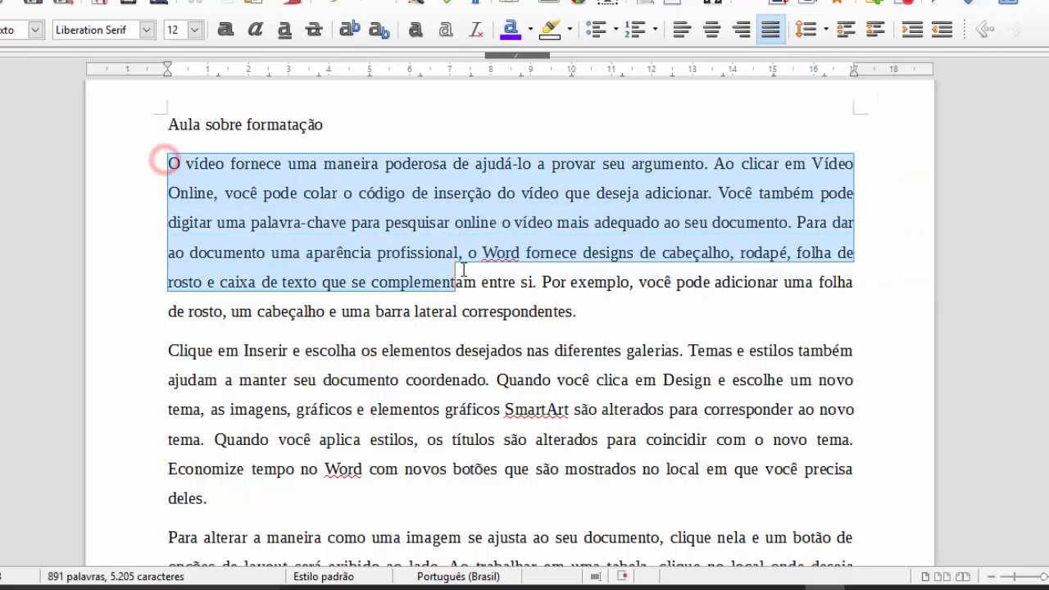
pyautogui.click(495, 215)
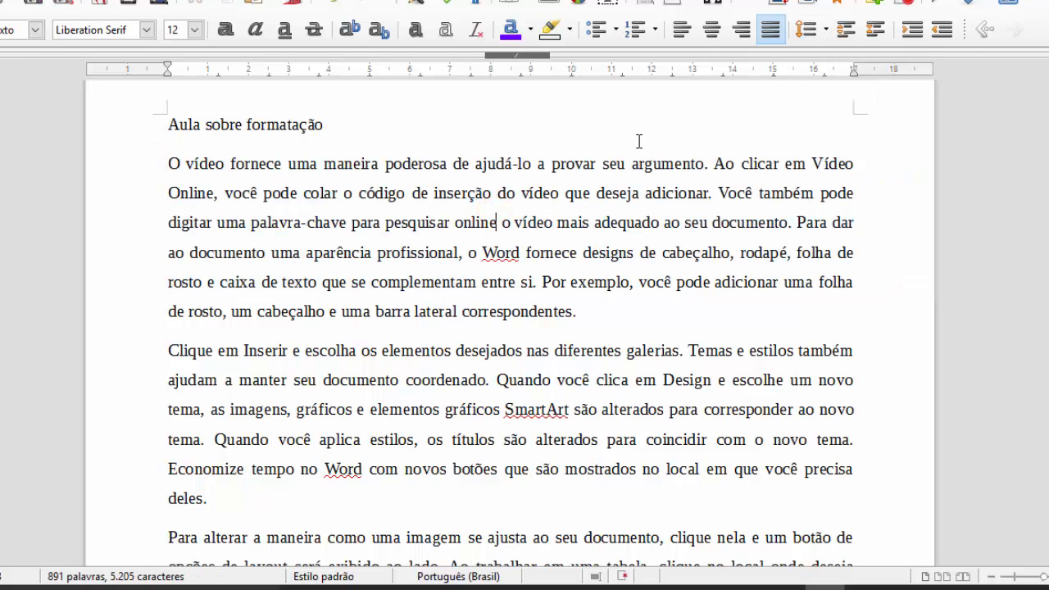
pyautogui.click(820, 37)
pyautogui.click(827, 66)
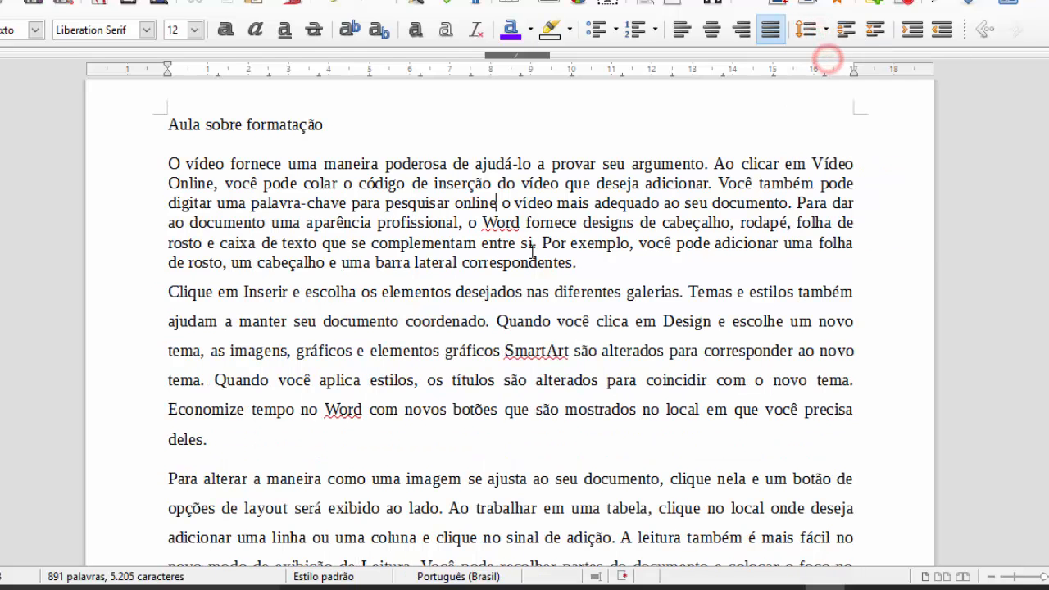
pyautogui.click(806, 30)
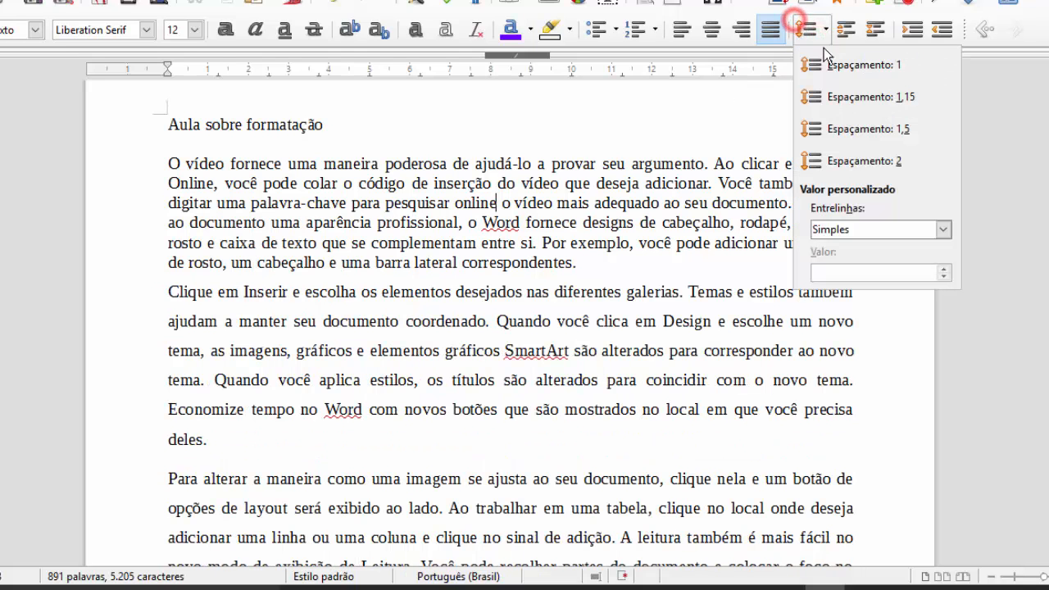
pyautogui.click(857, 86)
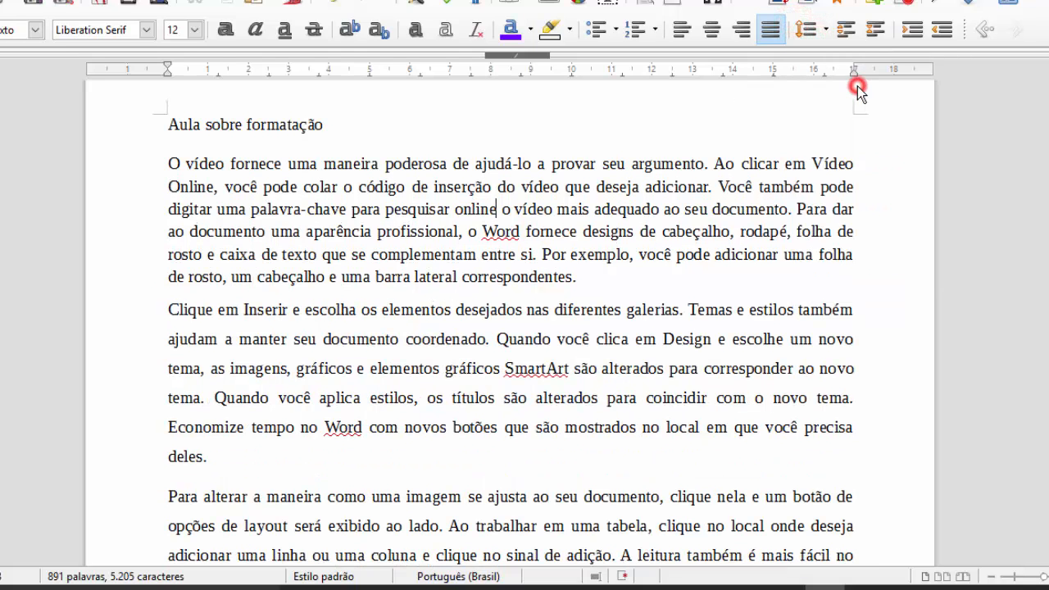
# - Look through the custom line spacing modes, then dismiss them unchanged
pyautogui.click(827, 40)
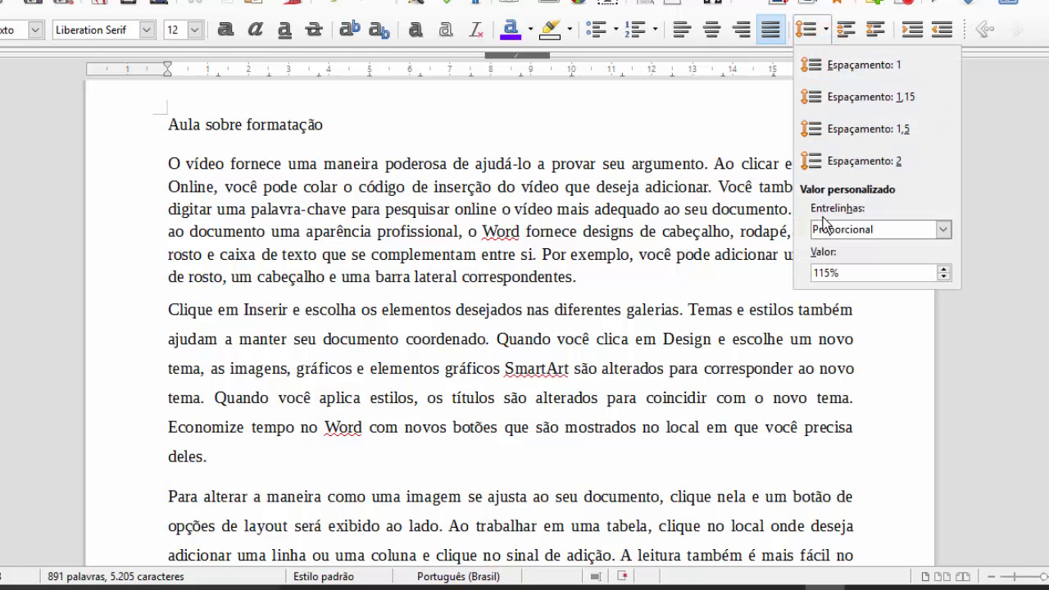
pyautogui.click(944, 229)
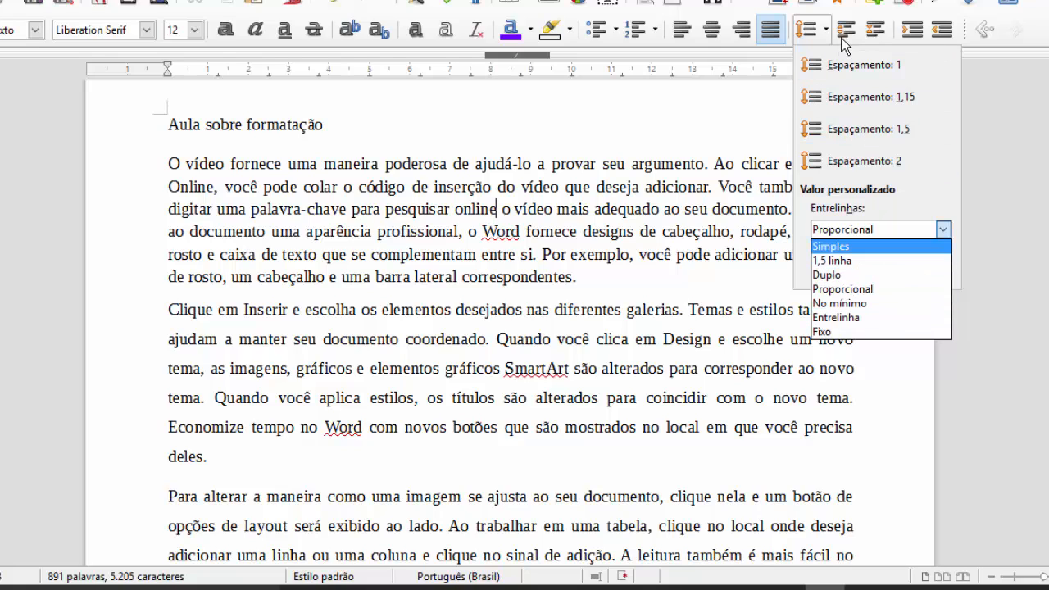
pyautogui.click(463, 247)
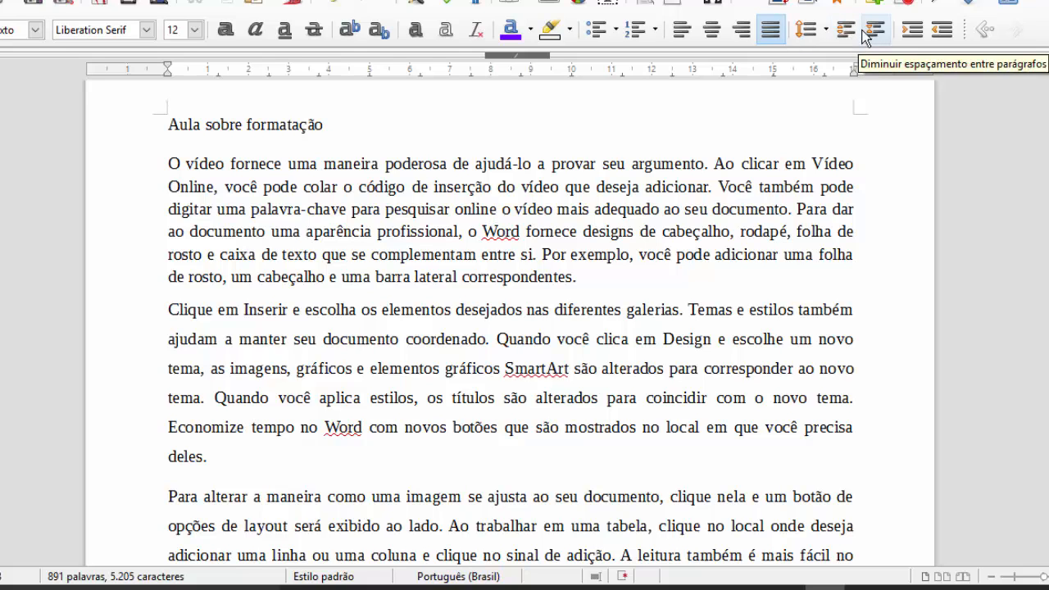
# - Widen the spacing around the 'Clique em Inserir' paragraph several times
pyautogui.scroll(-3, 374, 320)
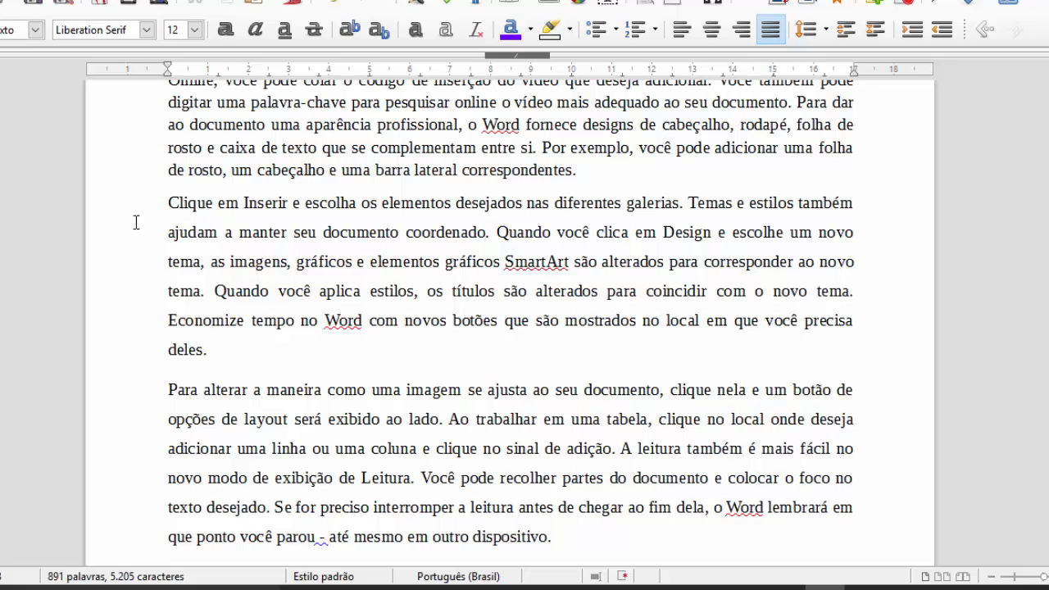
pyautogui.moveTo(134, 206); pyautogui.dragTo(232, 351)
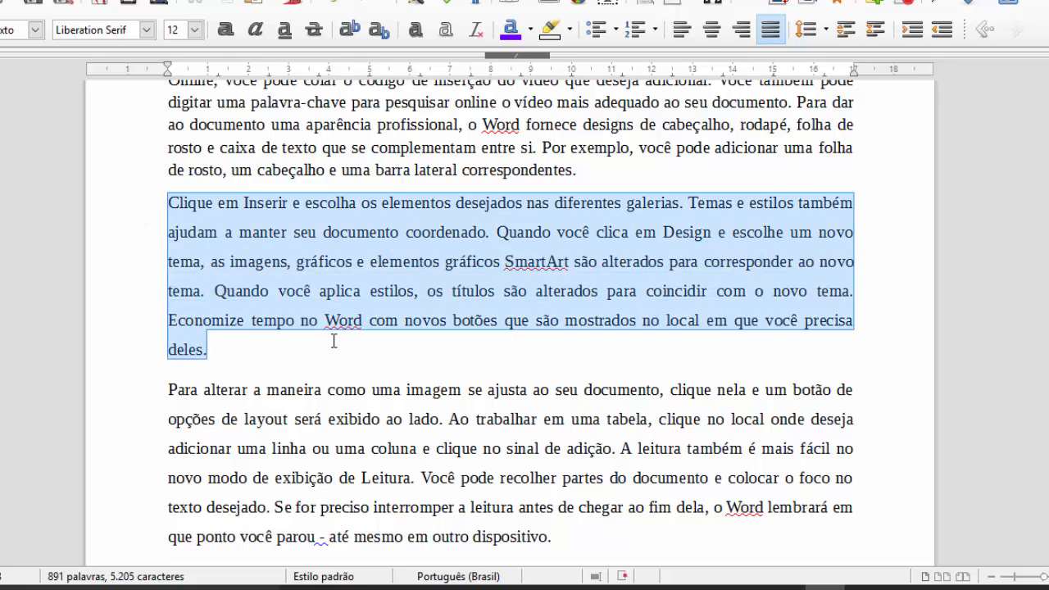
pyautogui.click(842, 29)
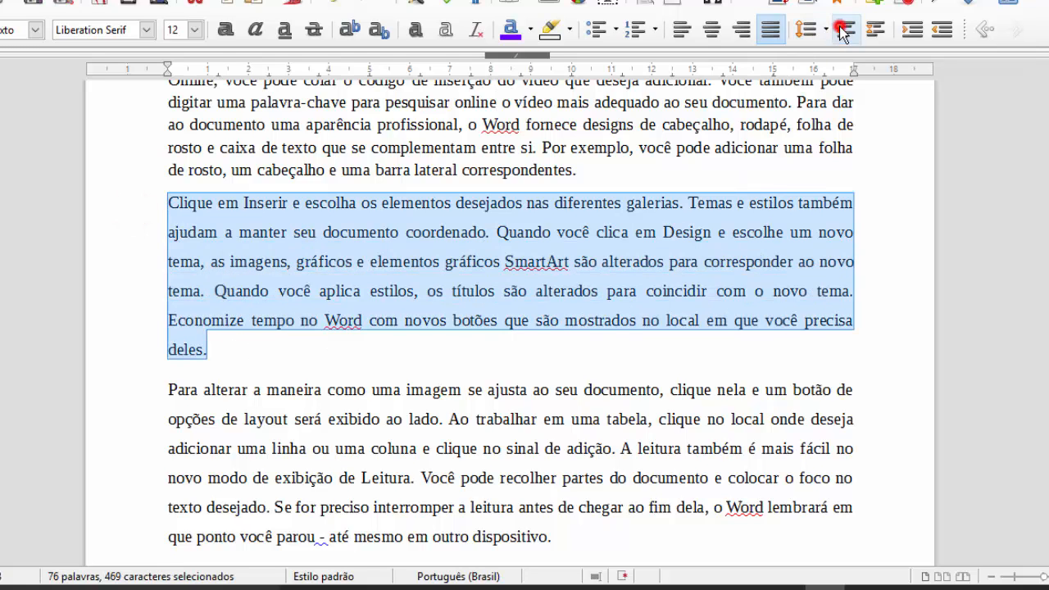
pyautogui.click(843, 30)
pyautogui.click(843, 29)
pyautogui.click(844, 29)
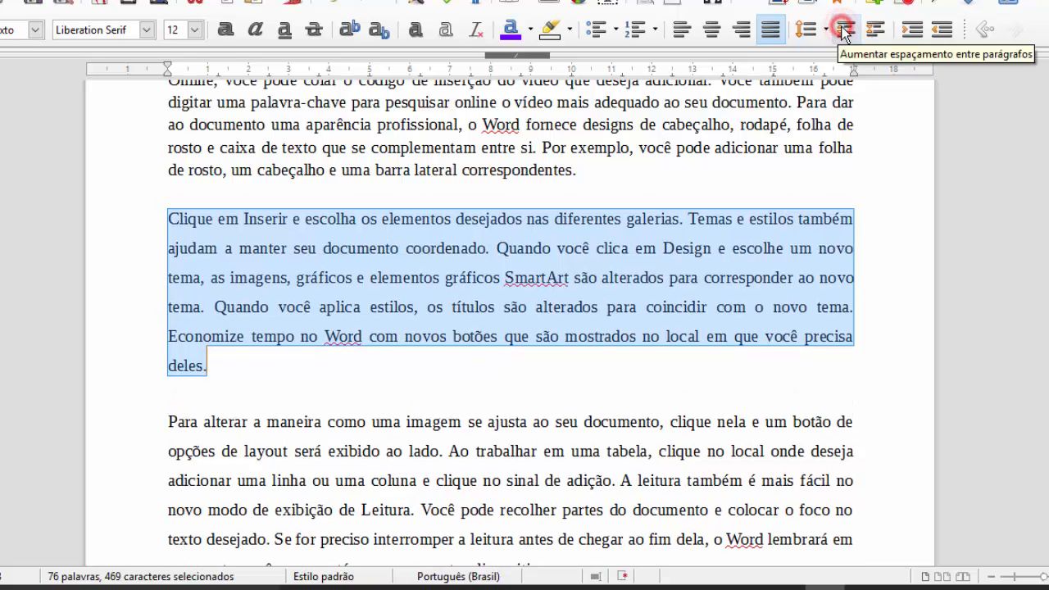
pyautogui.click(843, 30)
pyautogui.click(844, 29)
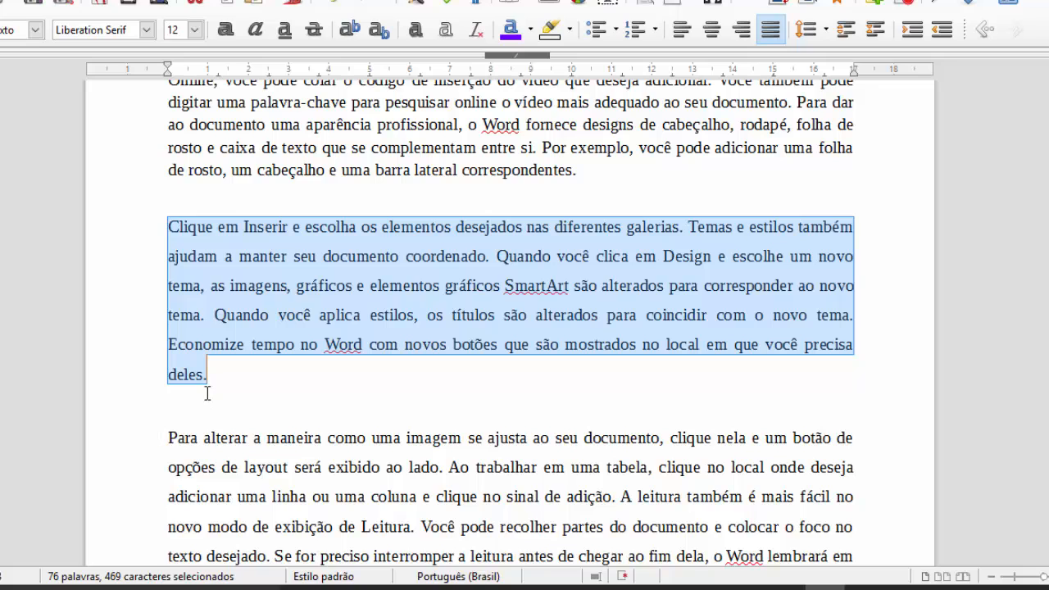
pyautogui.scroll(-8, 207, 384)
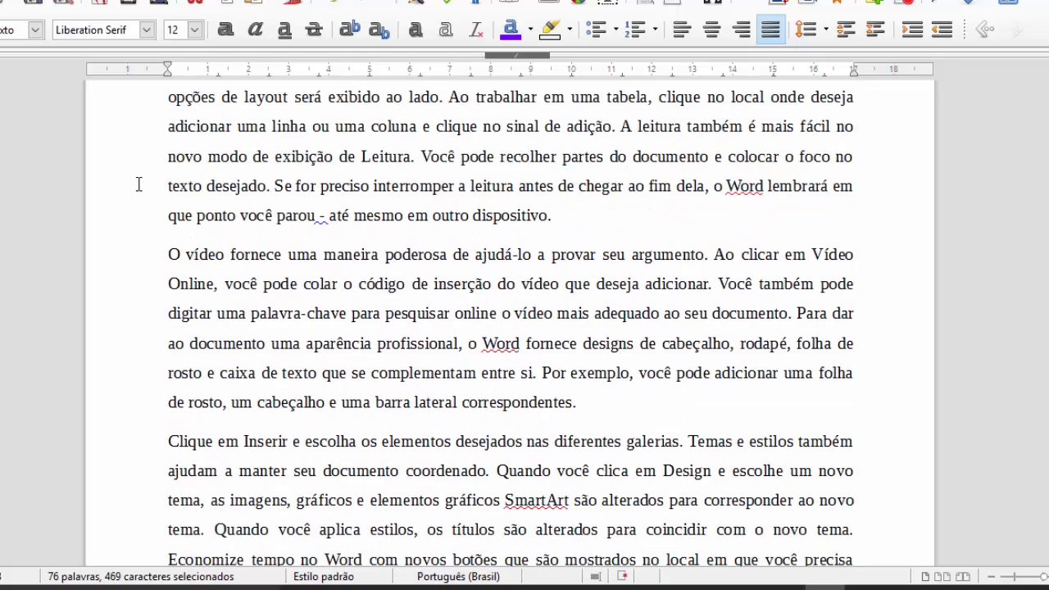
# - Add empty lines after 'dispositivo.', then delete the blank paragraph there
pyautogui.click(594, 215)
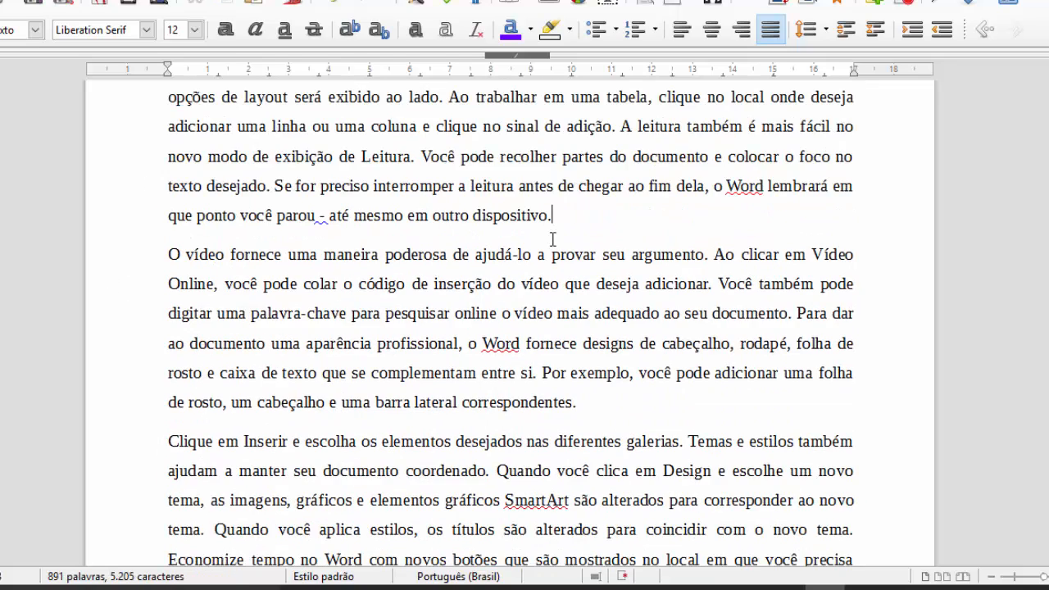
pyautogui.press('Return')
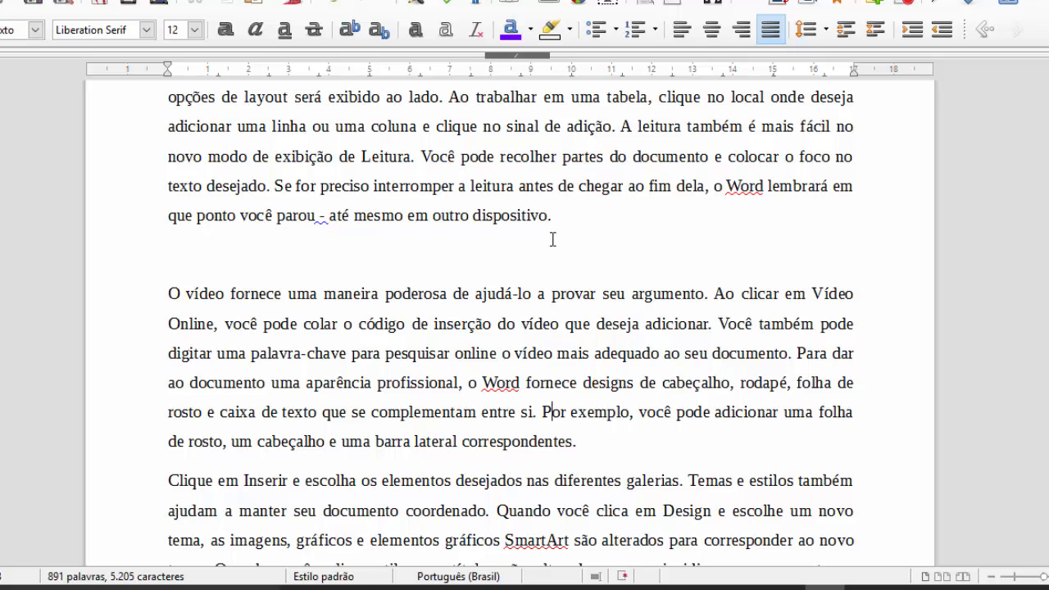
pyautogui.press('Return')
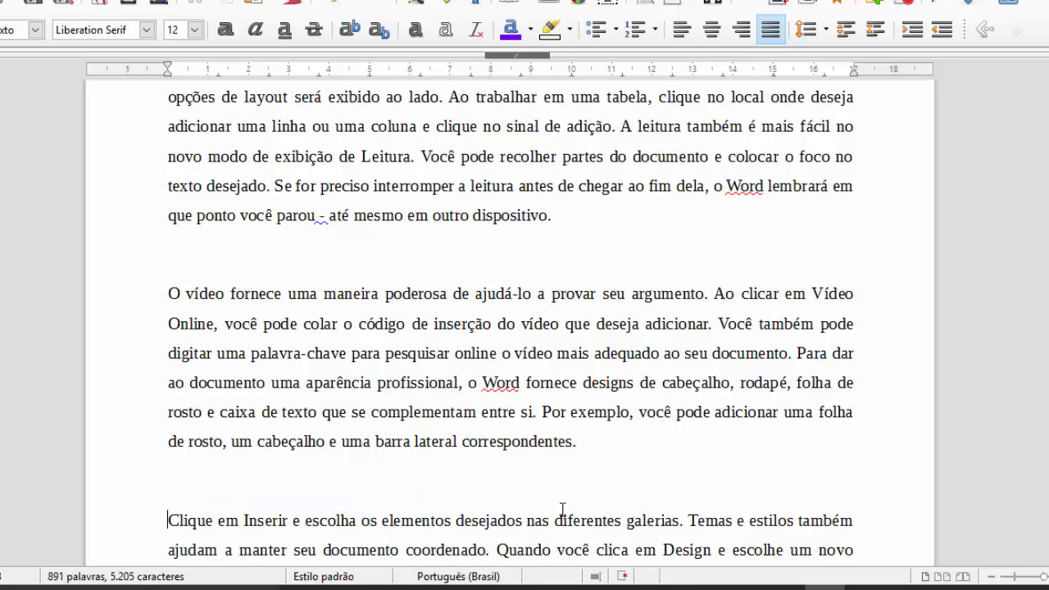
pyautogui.click(264, 266)
pyautogui.press('BackSpace')
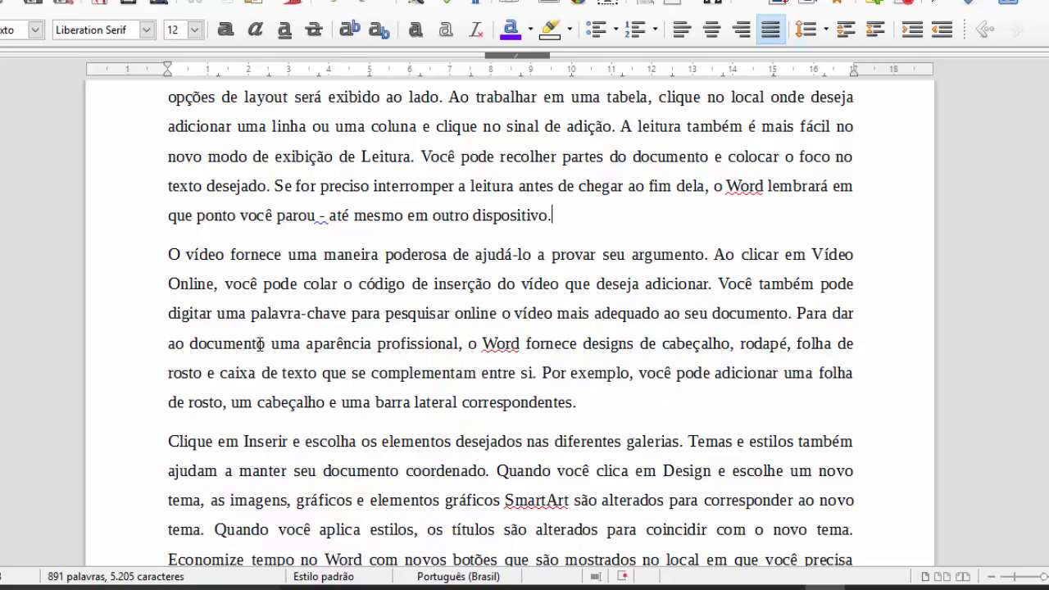
# - Reduce the spacing around the 'Clique em Inserir' paragraph back to a small gap
pyautogui.scroll(5, 260, 345)
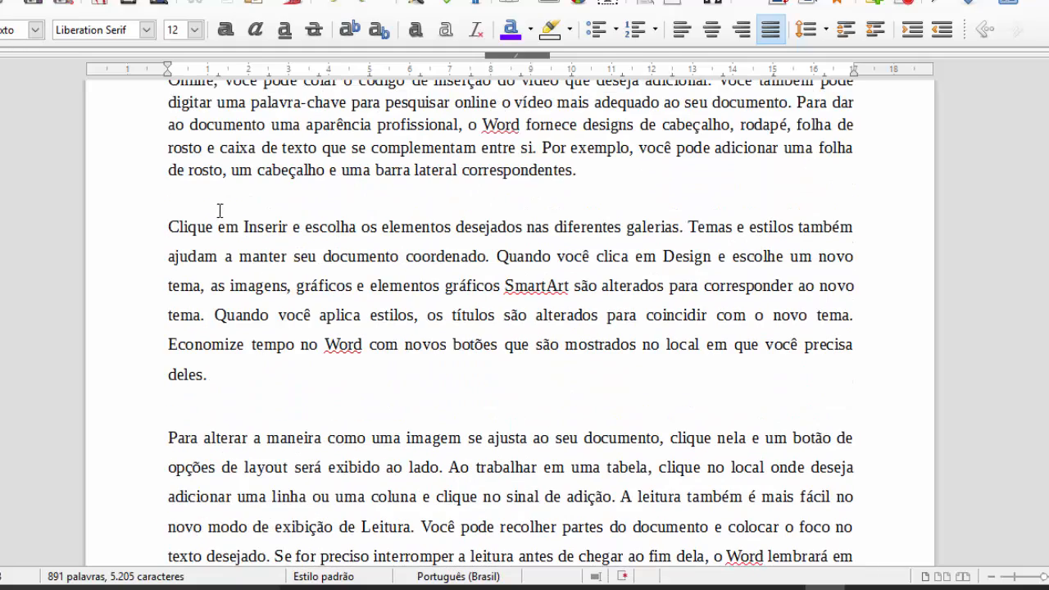
pyautogui.moveTo(169, 218); pyautogui.dragTo(208, 364)
pyautogui.click(211, 347)
pyautogui.click(289, 271)
pyautogui.click(844, 29)
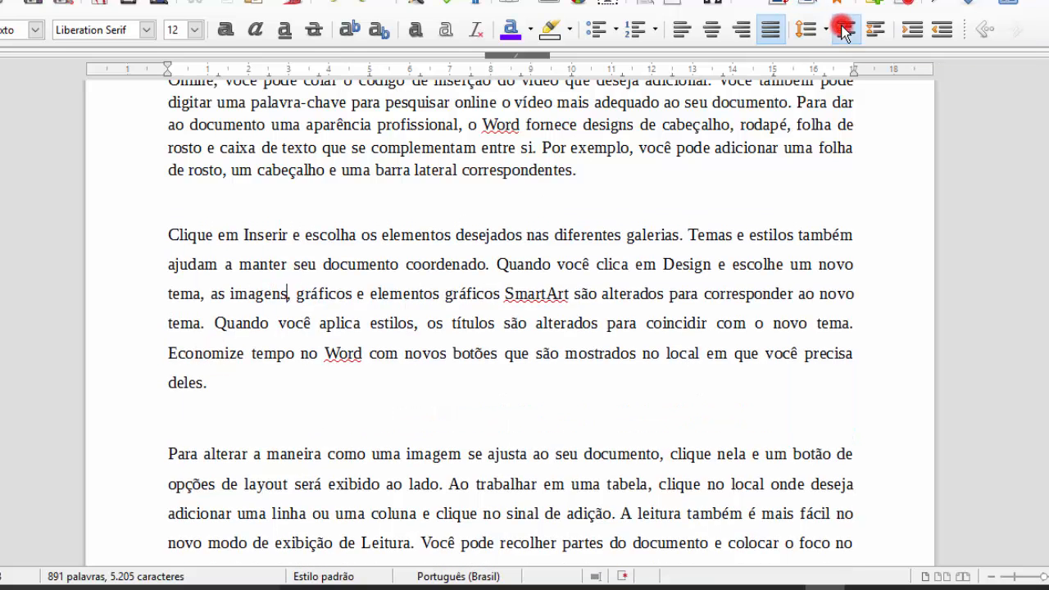
pyautogui.click(866, 28)
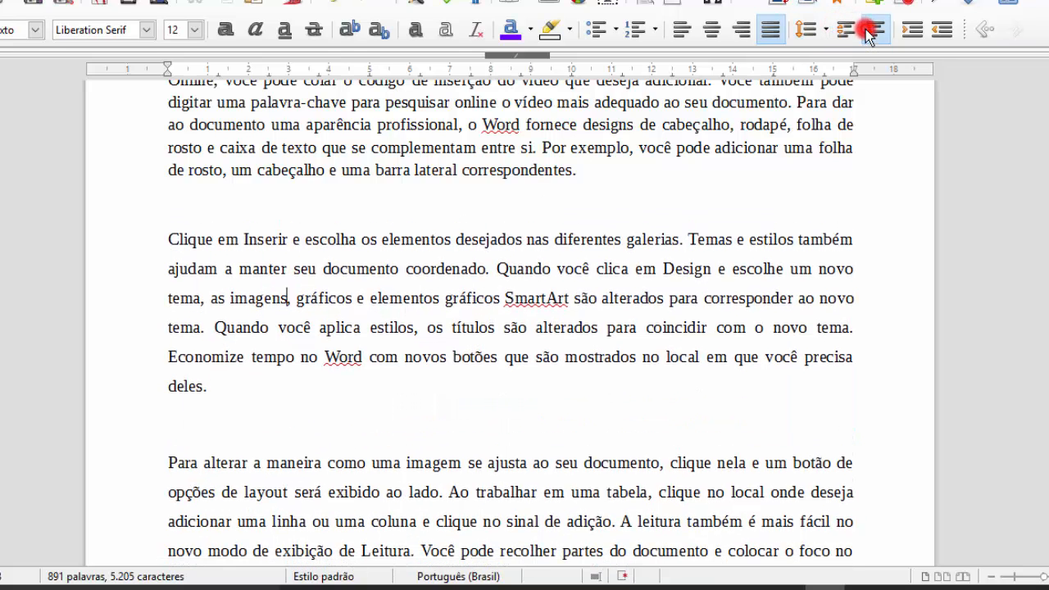
pyautogui.click(866, 29)
pyautogui.click(866, 28)
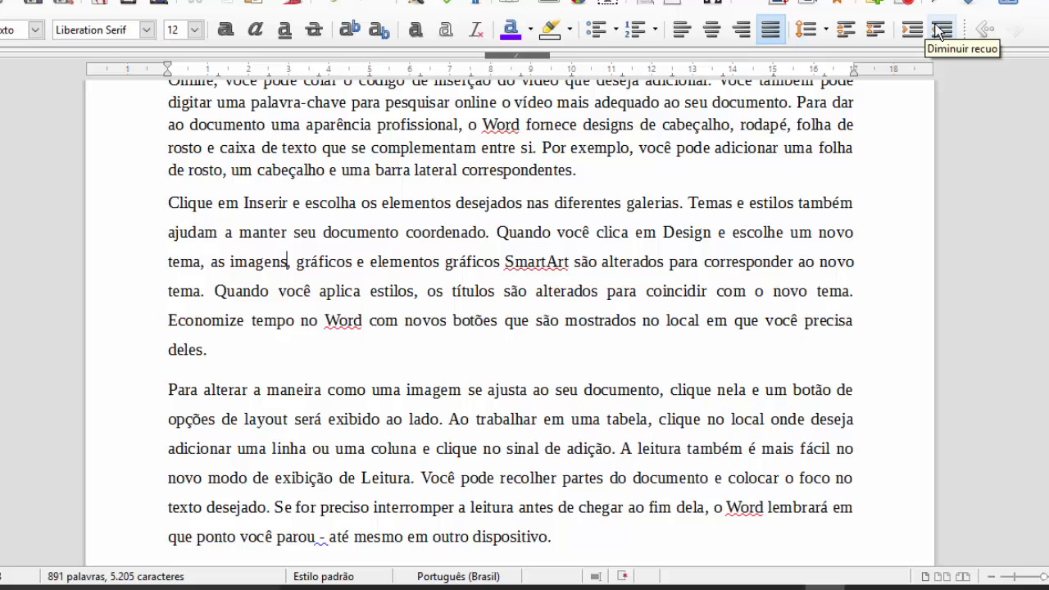
pyautogui.click(401, 147)
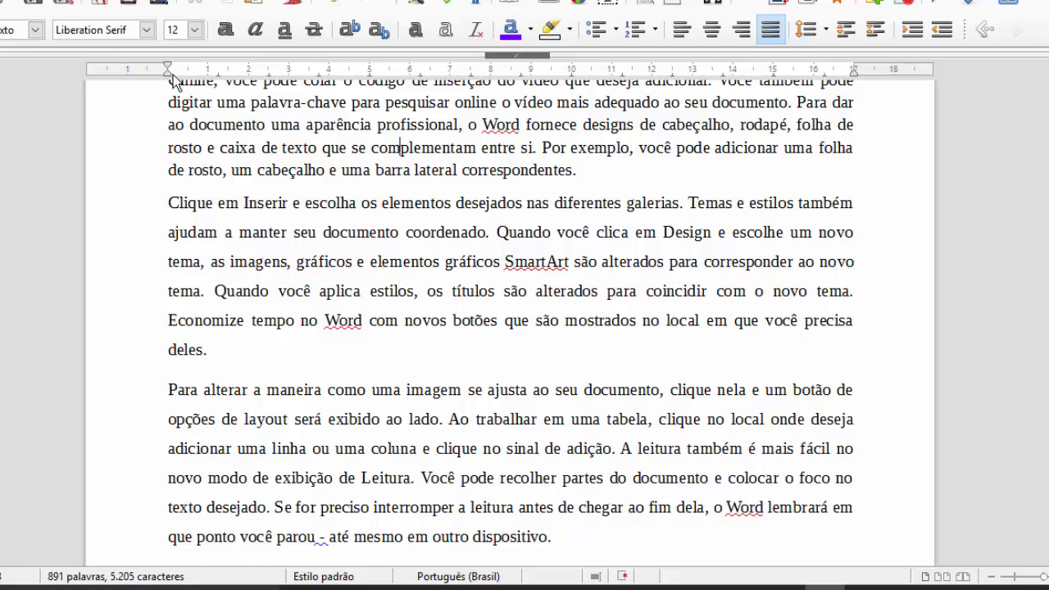
pyautogui.click(497, 146)
# - Give the 'Para alterar a maneira…' paragraph single line spacing and italic text
pyautogui.scroll(-5, 410, 277)
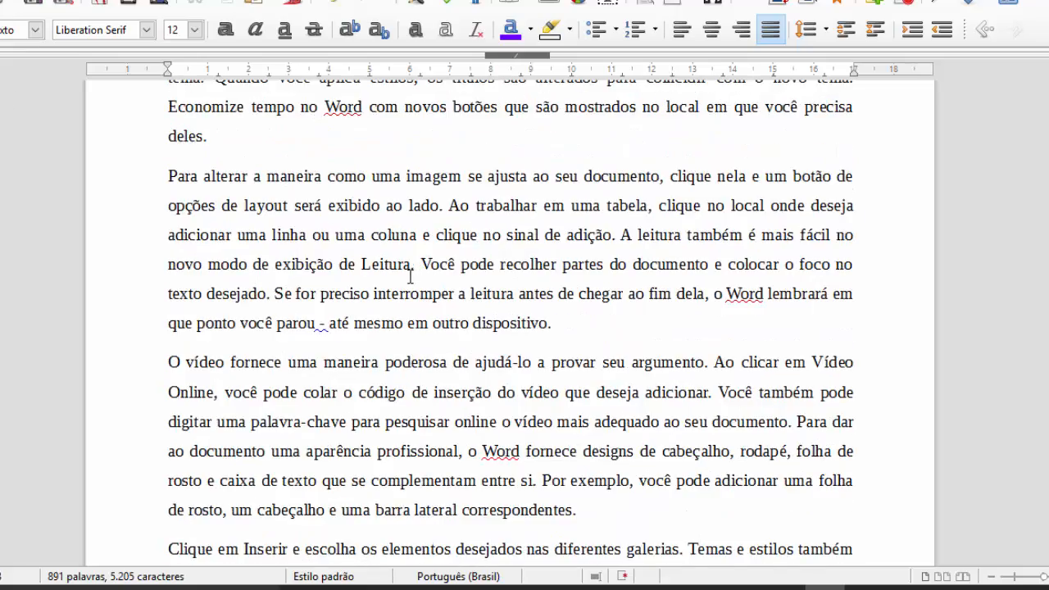
pyautogui.scroll(2, 402, 291)
pyautogui.scroll(-2, 369, 295)
pyautogui.moveTo(565, 328); pyautogui.dragTo(164, 179)
pyautogui.click(806, 30)
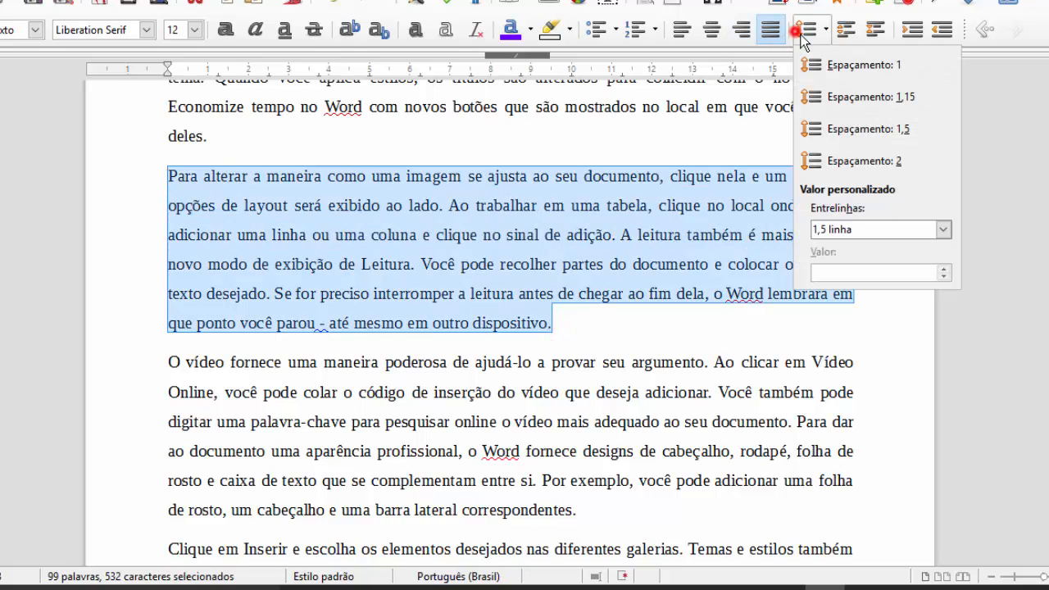
pyautogui.click(865, 65)
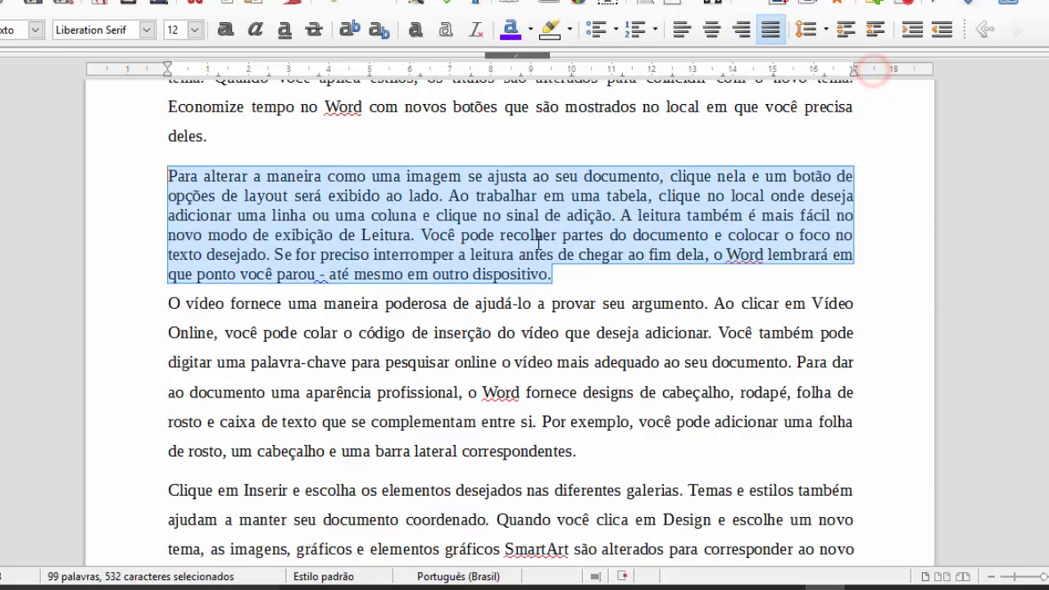
pyautogui.click(361, 215)
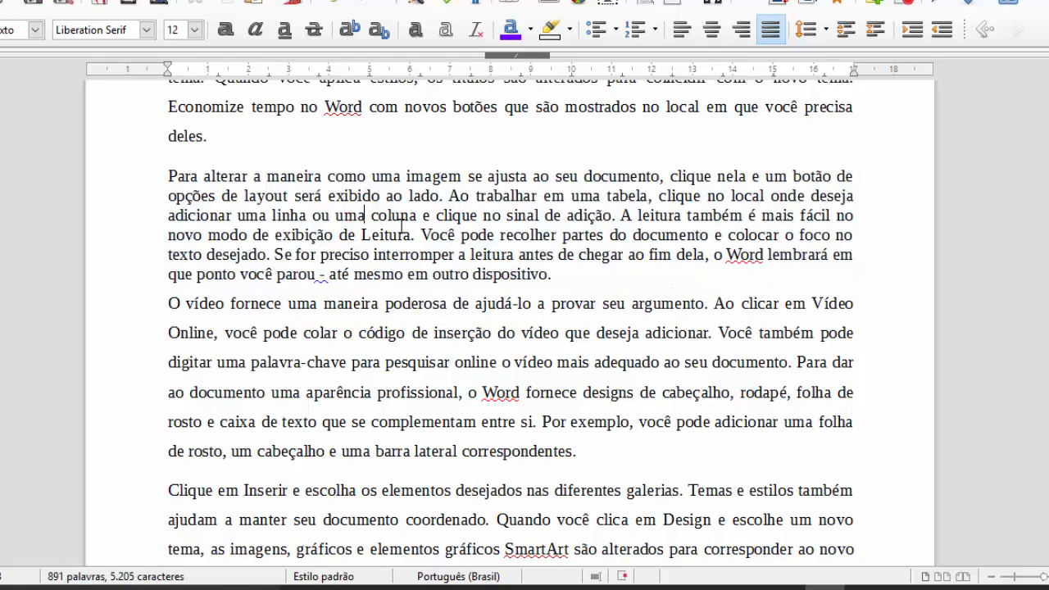
pyautogui.moveTo(548, 276); pyautogui.dragTo(162, 175)
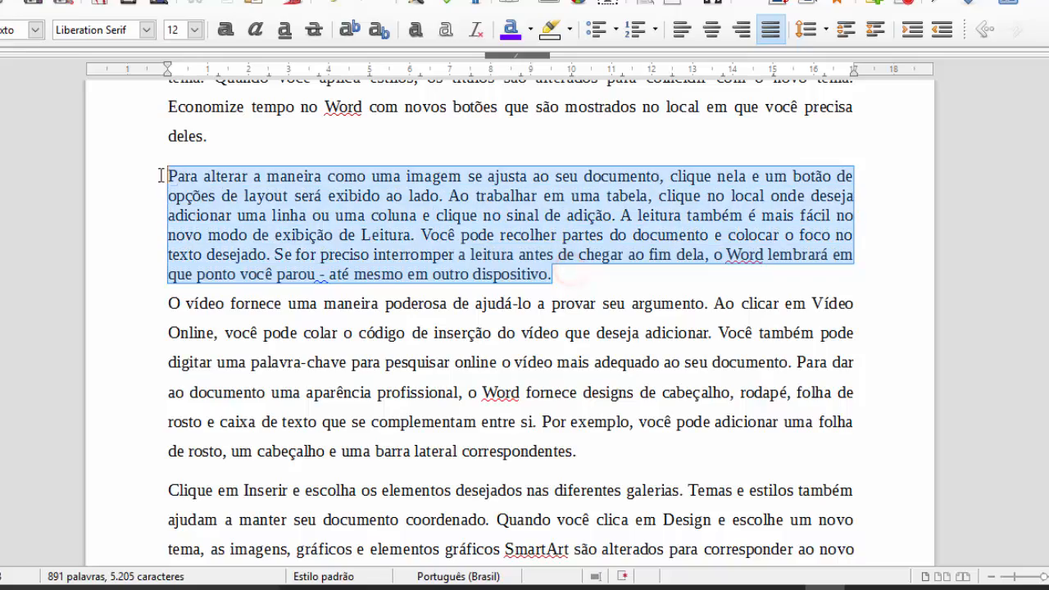
pyautogui.click(255, 29)
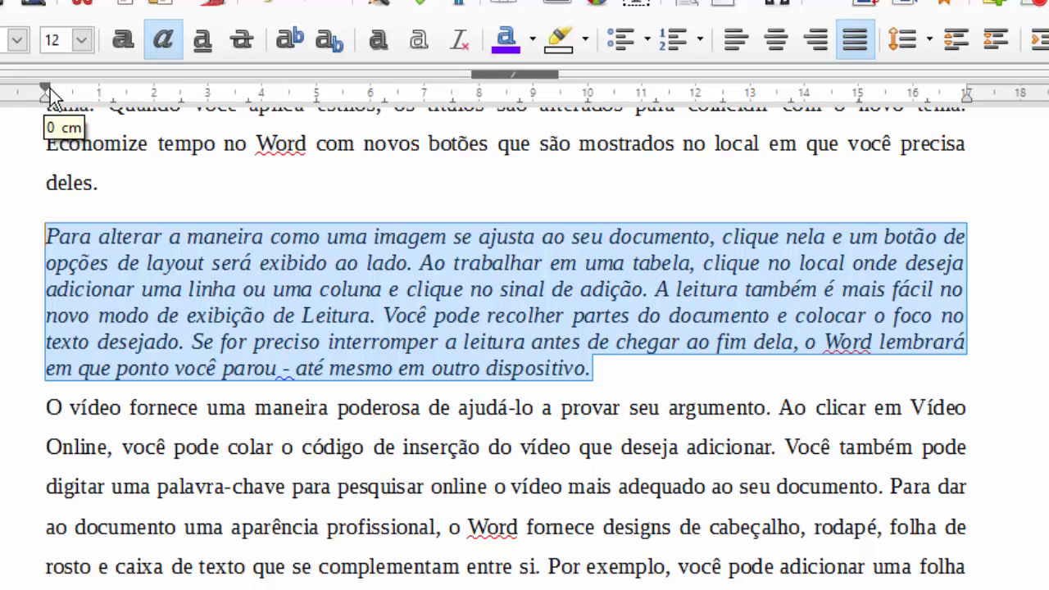
pyautogui.moveTo(49, 97); pyautogui.dragTo(208, 96)
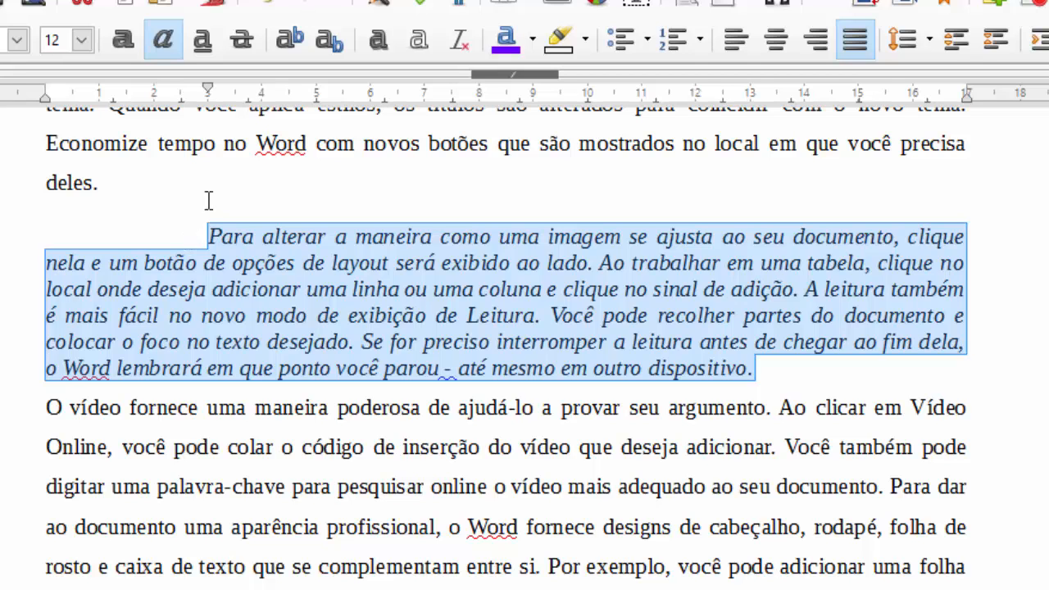
pyautogui.click(218, 277)
pyautogui.hotkey('ctrl', 'a')
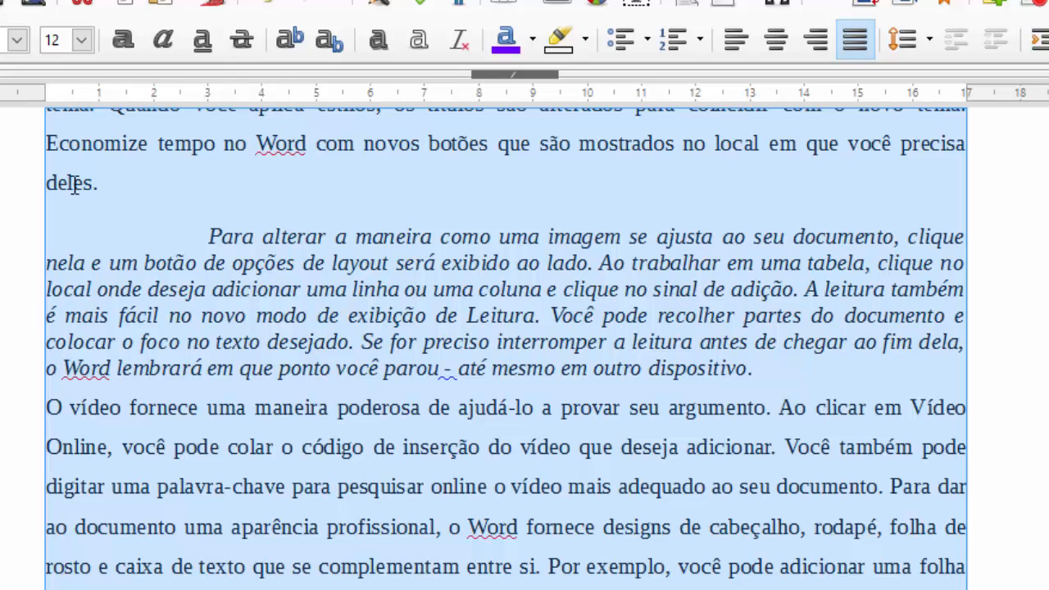
pyautogui.click(196, 254)
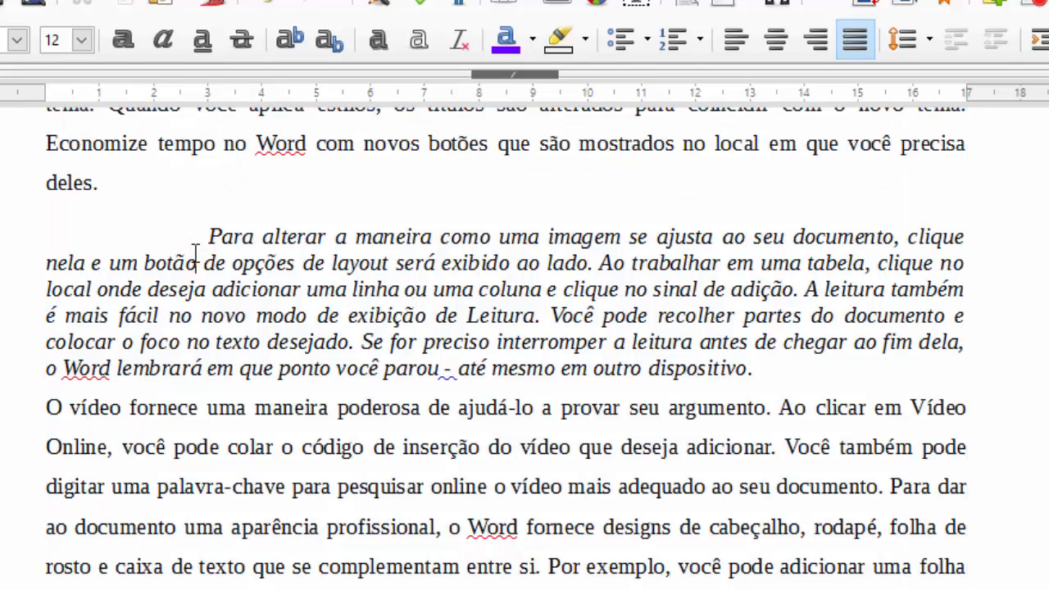
pyautogui.hotkey('ctrl', 'z')
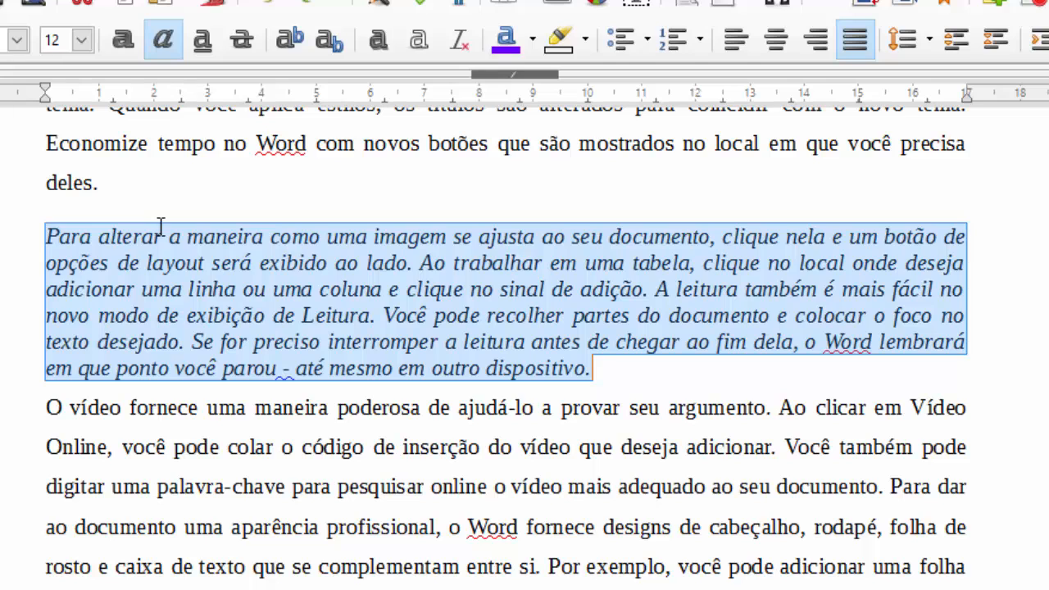
pyautogui.hotkey('ctrl', 'a')
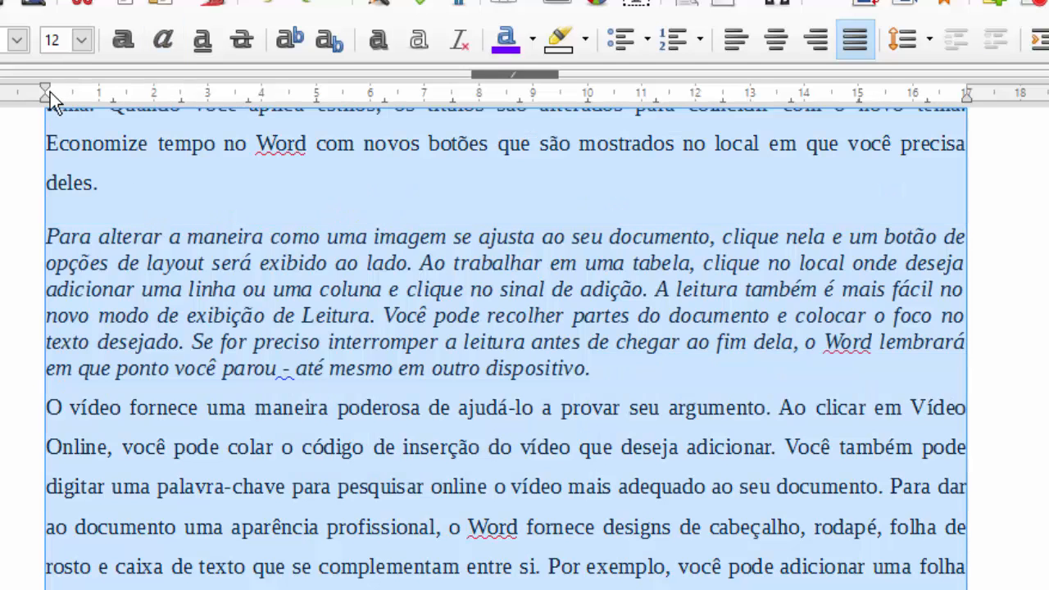
pyautogui.moveTo(46, 91); pyautogui.dragTo(207, 92)
pyautogui.scroll(-10, 233, 410)
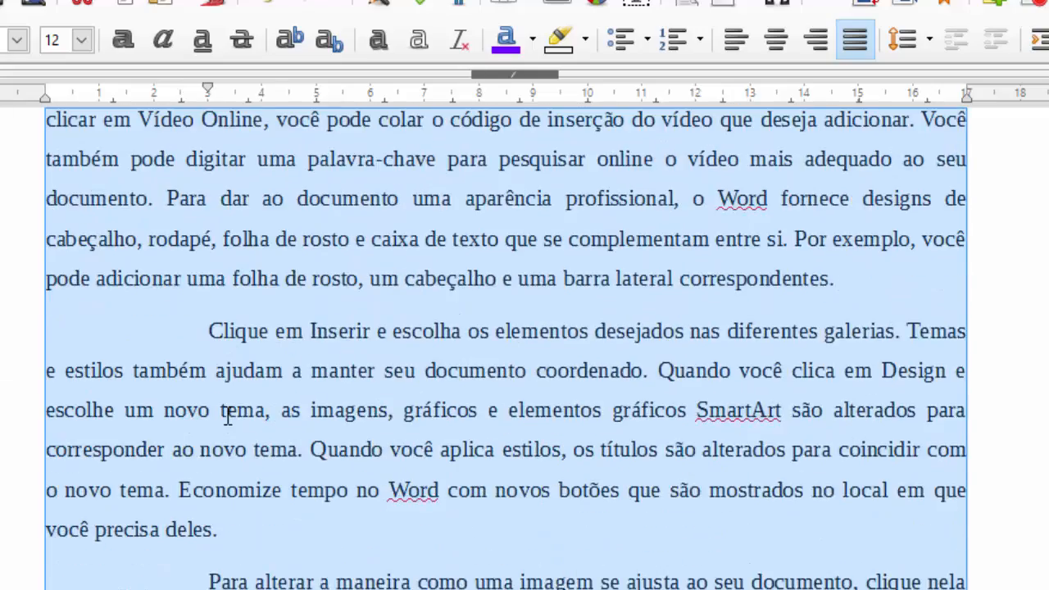
pyautogui.scroll(12, 228, 418)
pyautogui.click(279, 386)
pyautogui.scroll(-3, 361, 352)
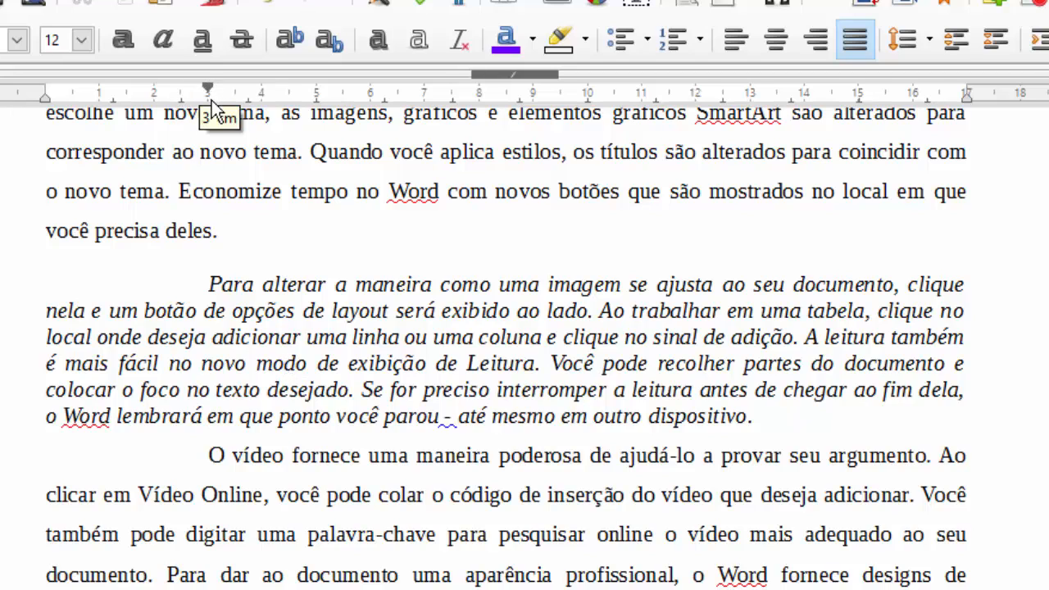
pyautogui.hotkey('ctrl', 'a')
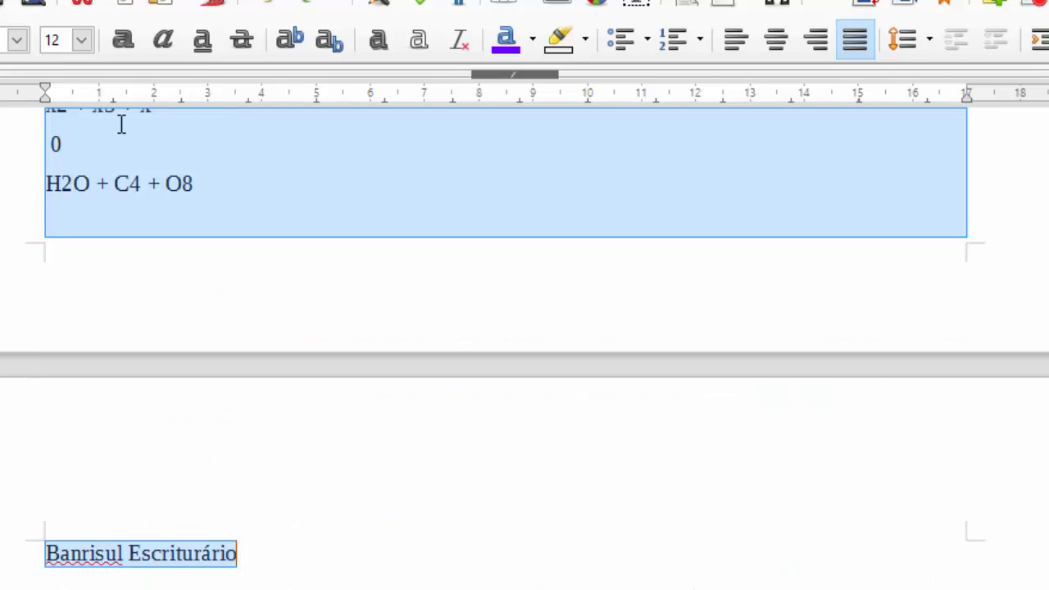
pyautogui.scroll(15, 131, 328)
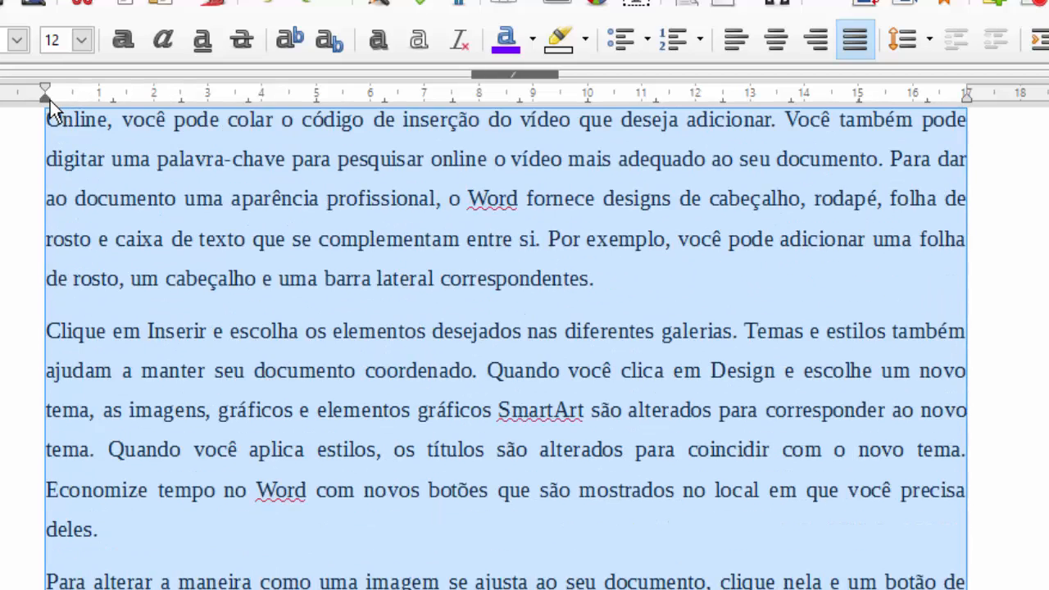
pyautogui.moveTo(46, 98); pyautogui.dragTo(207, 101)
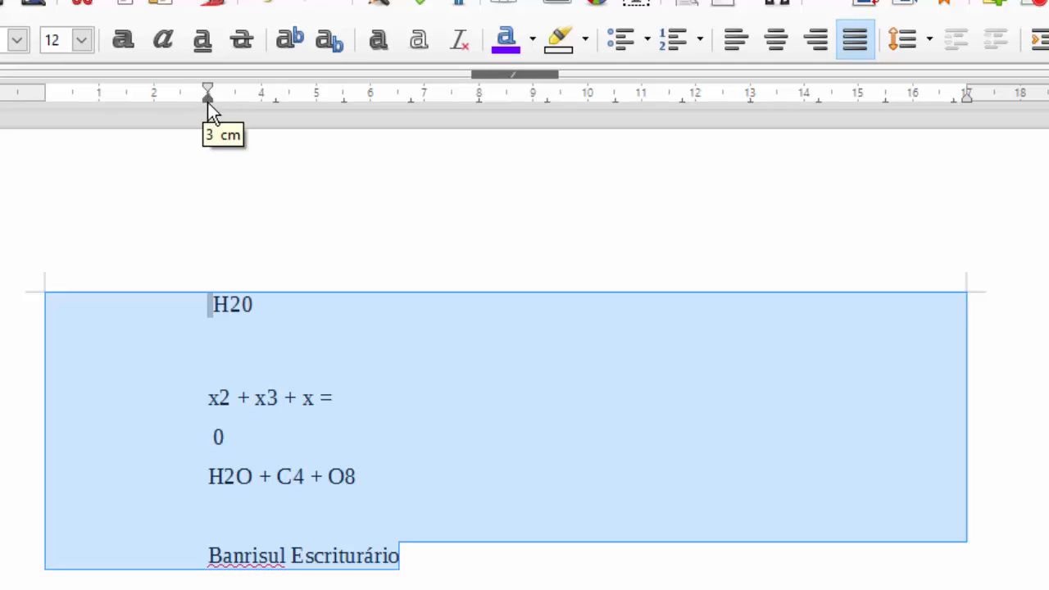
pyautogui.scroll(5, 227, 394)
pyautogui.scroll(7, 230, 398)
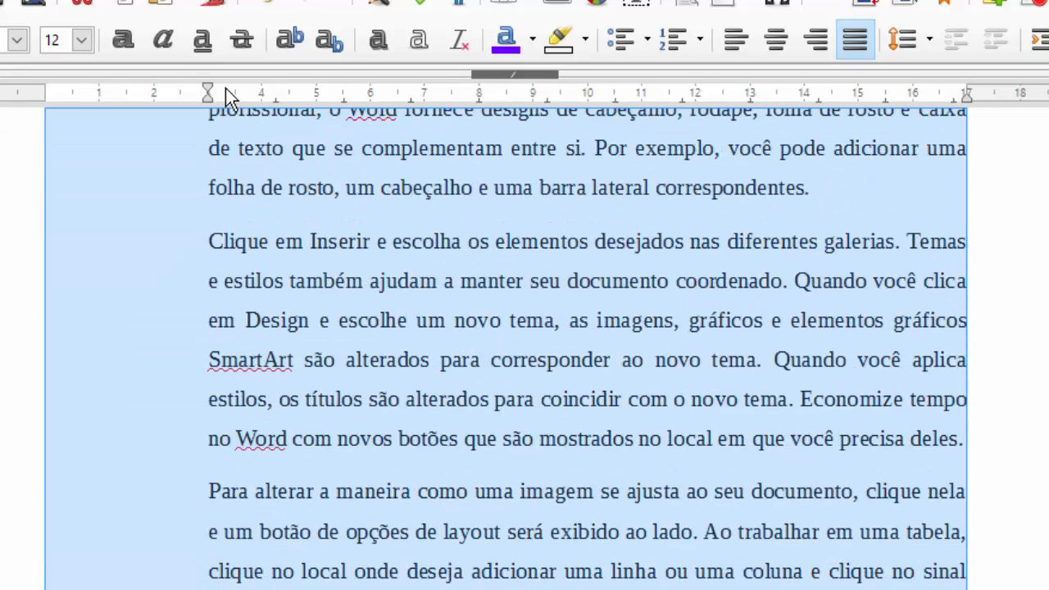
pyautogui.moveTo(204, 89); pyautogui.dragTo(46, 95)
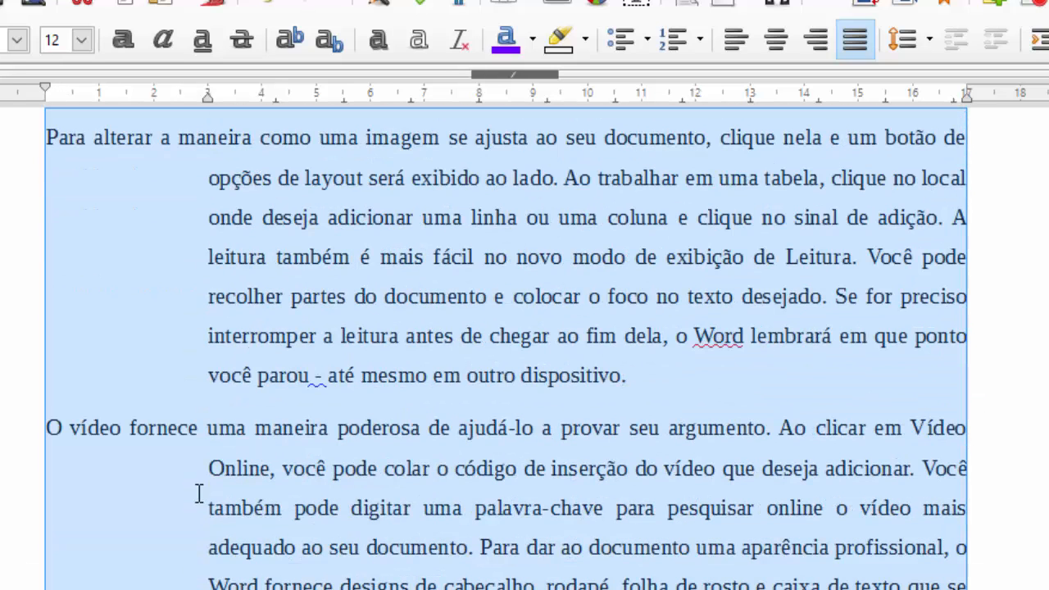
pyautogui.click(199, 463)
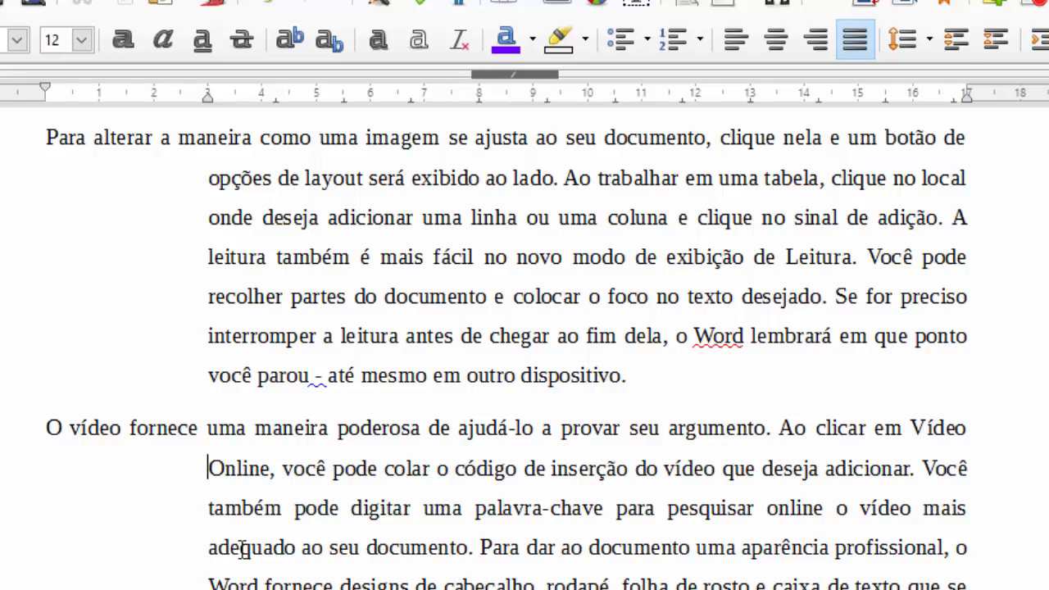
pyautogui.hotkey('ctrl', 'a')
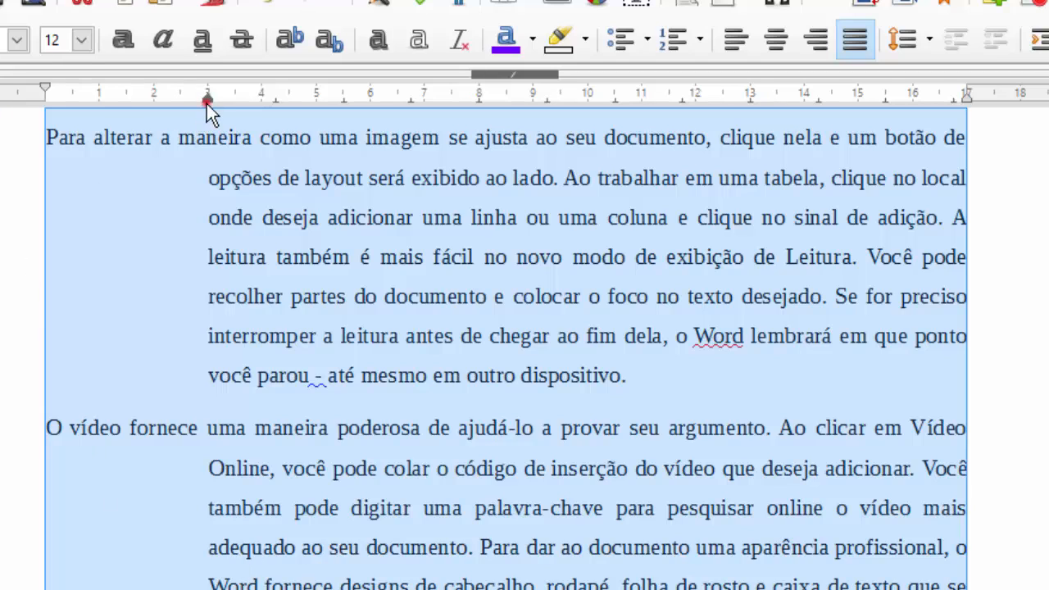
pyautogui.moveTo(207, 103); pyautogui.dragTo(161, 99)
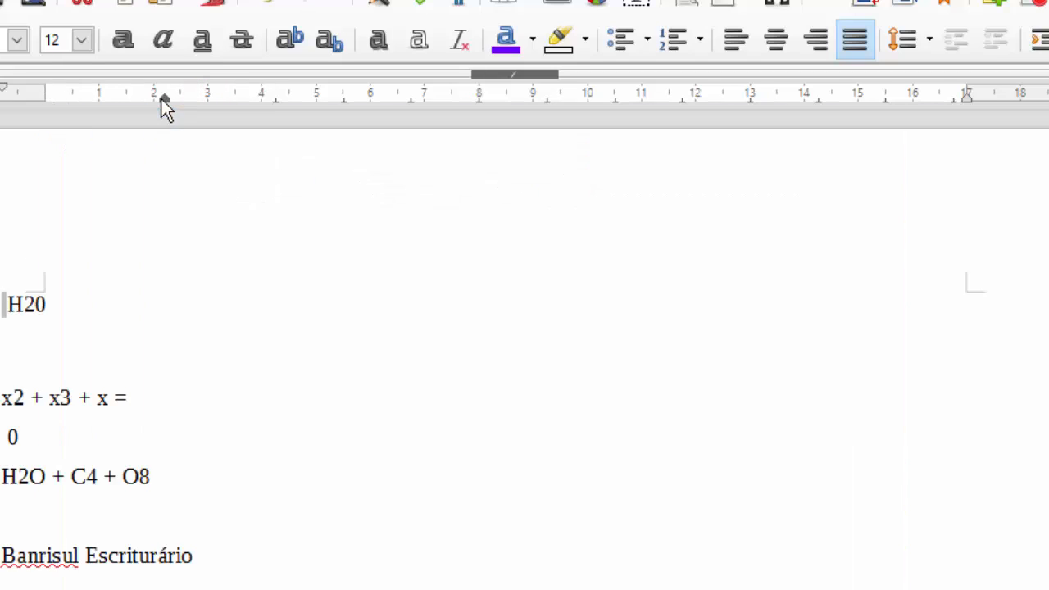
pyautogui.moveTo(4, 87)
pyautogui.mouseDown()
pyautogui.moveTo(42, 99)
pyautogui.moveTo(165, 100)
pyautogui.moveTo(39, 117)
pyautogui.moveTo(45, 100)
pyautogui.mouseUp()
pyautogui.click(175, 201)
pyautogui.scroll(9, 225, 377)
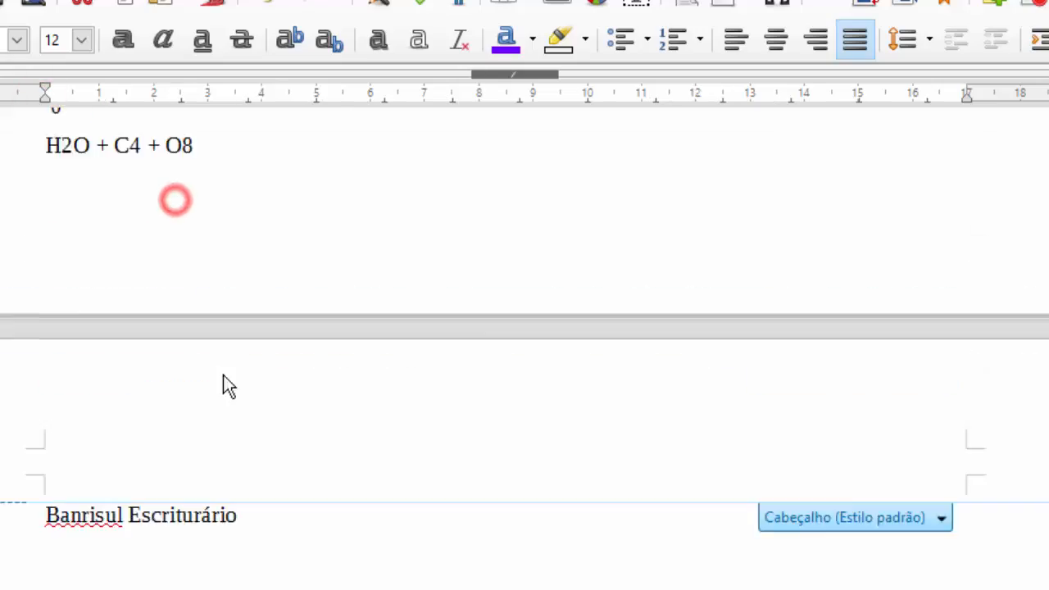
pyautogui.scroll(-12, 229, 378)
pyautogui.click(232, 381)
pyautogui.scroll(20, 229, 403)
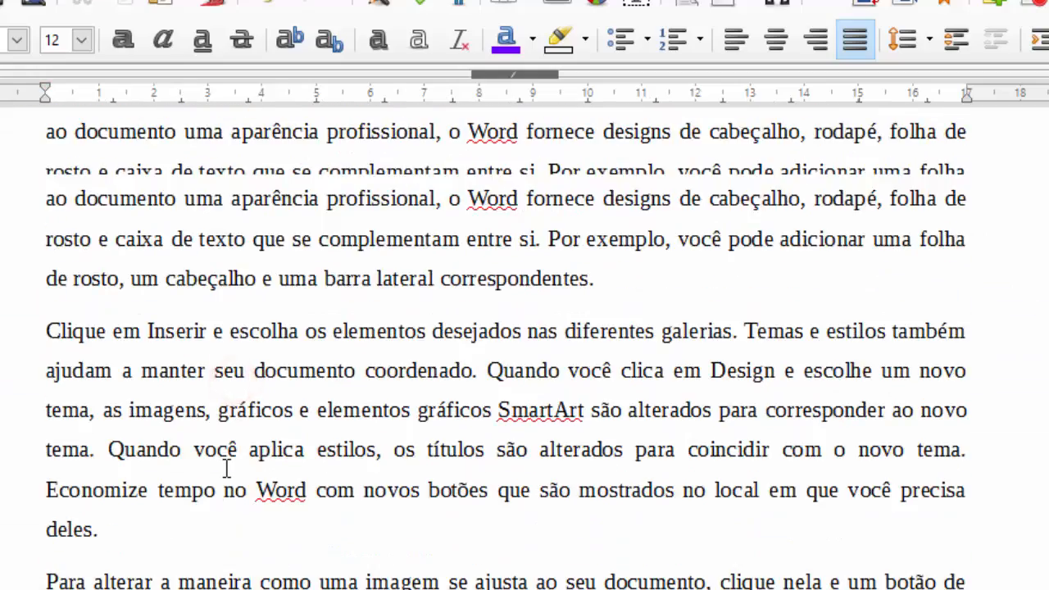
# - Indent the italic paragraph on the ruler to about 4 cm left and 13 cm right
pyautogui.scroll(-10, 226, 468)
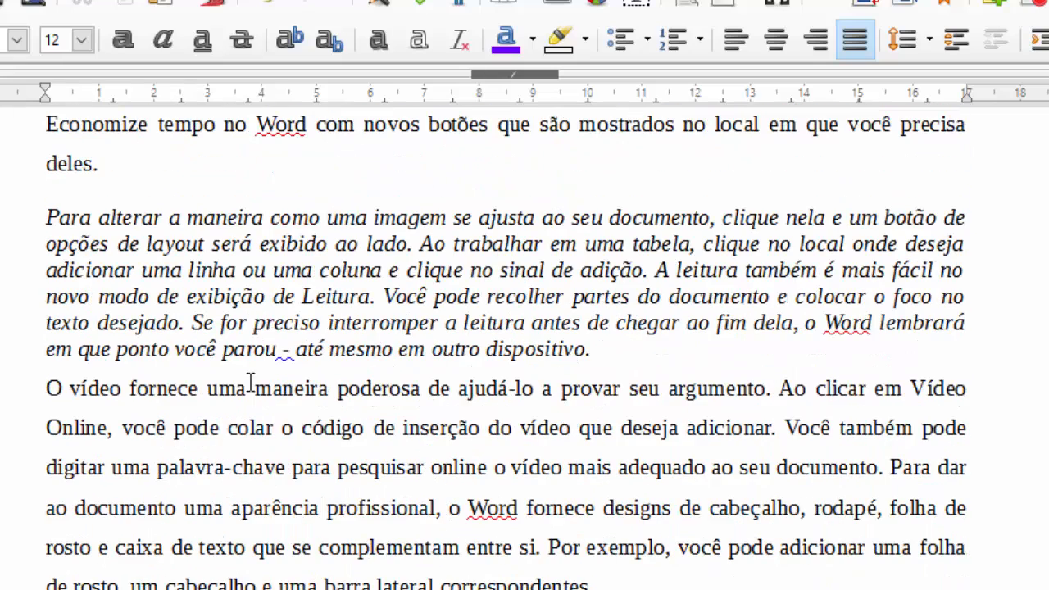
pyautogui.click(283, 326)
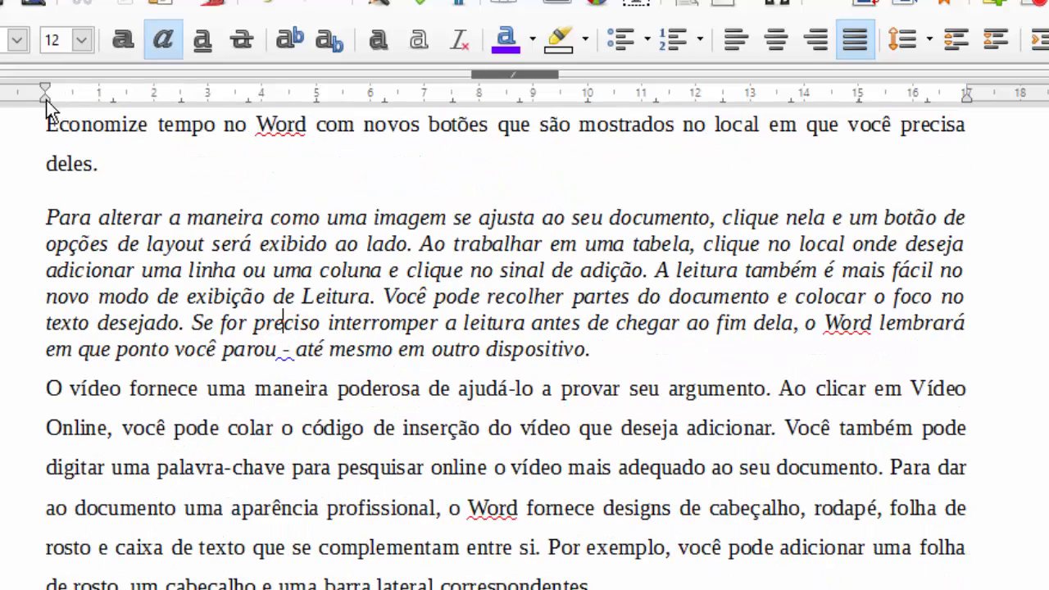
pyautogui.moveTo(45, 93)
pyautogui.mouseDown()
pyautogui.moveTo(312, 98)
pyautogui.moveTo(257, 105)
pyautogui.mouseUp()
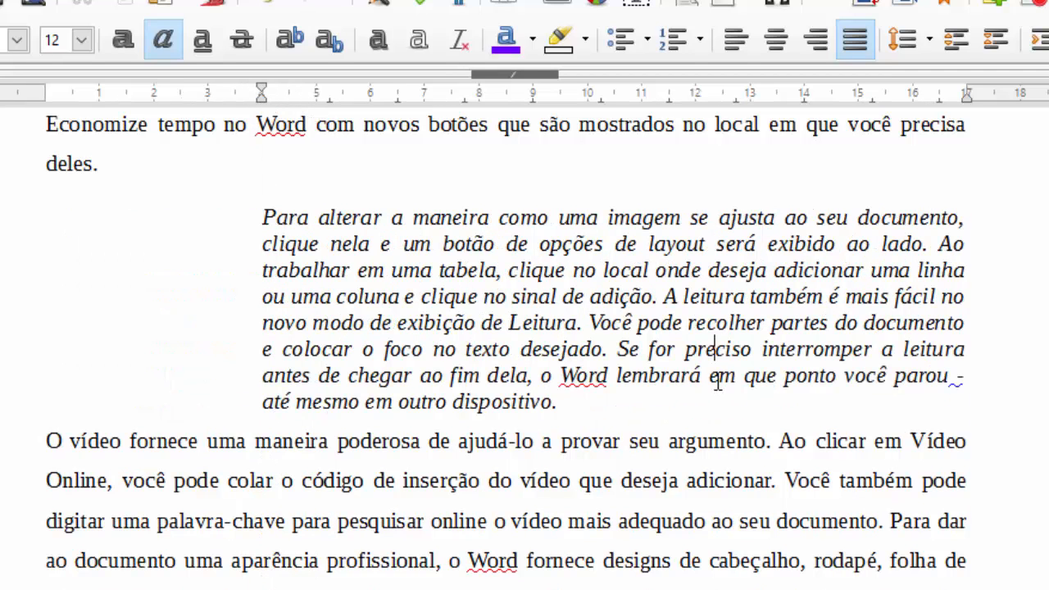
pyautogui.click(699, 320)
pyautogui.moveTo(970, 98)
pyautogui.moveTo(968, 102); pyautogui.dragTo(744, 108)
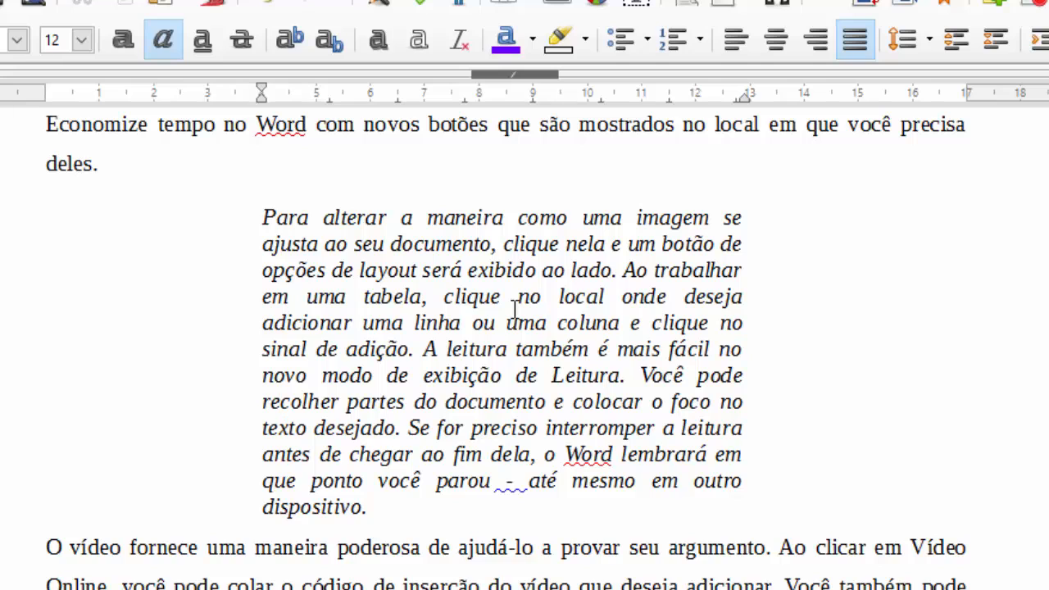
pyautogui.click(407, 376)
# - Increase spacing above the italic paragraph three times, undoing an accidental merge with 'deles.'
pyautogui.click(957, 38)
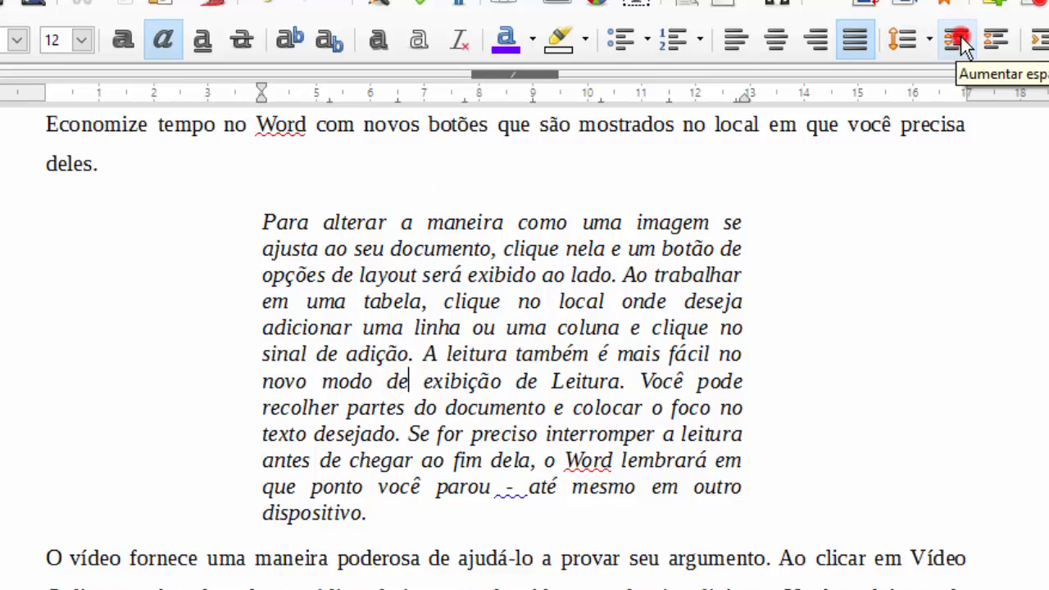
pyautogui.click(957, 37)
pyautogui.click(957, 37)
pyautogui.click(216, 216)
pyautogui.click(241, 188)
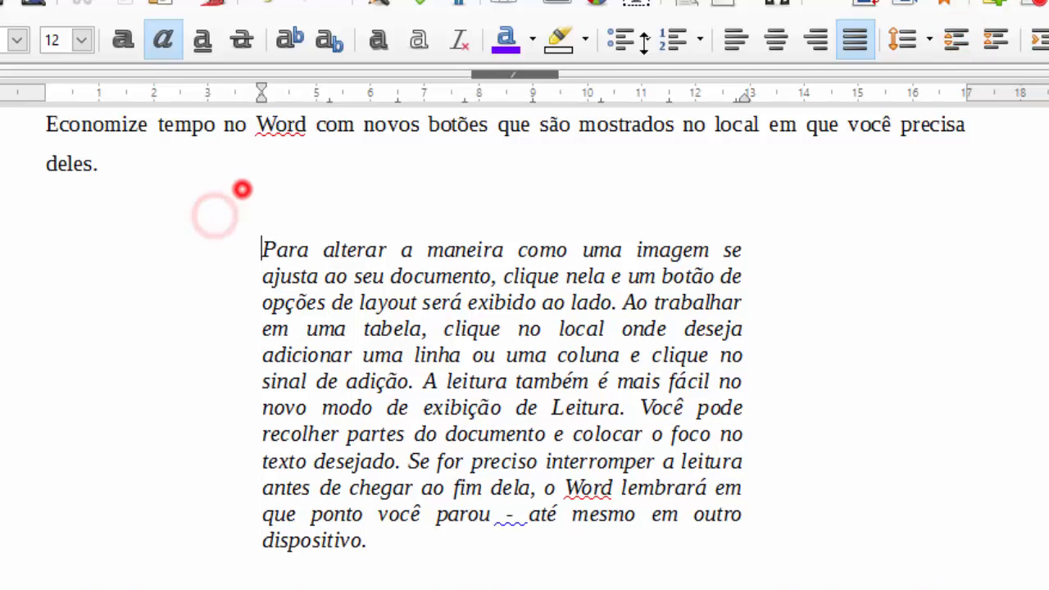
pyautogui.press('Delete')
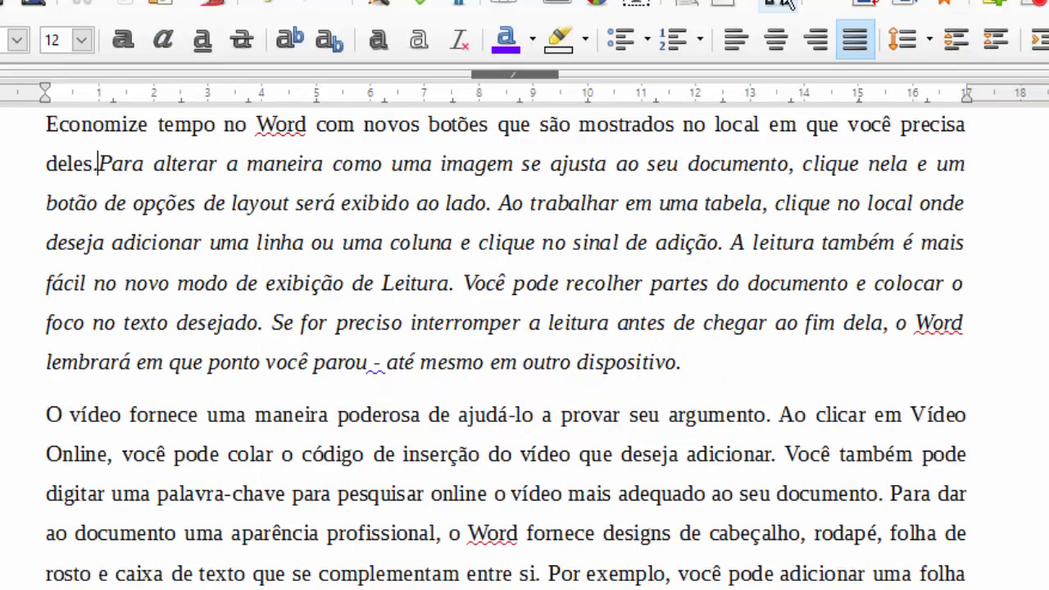
pyautogui.hotkey('ctrl', 'z')
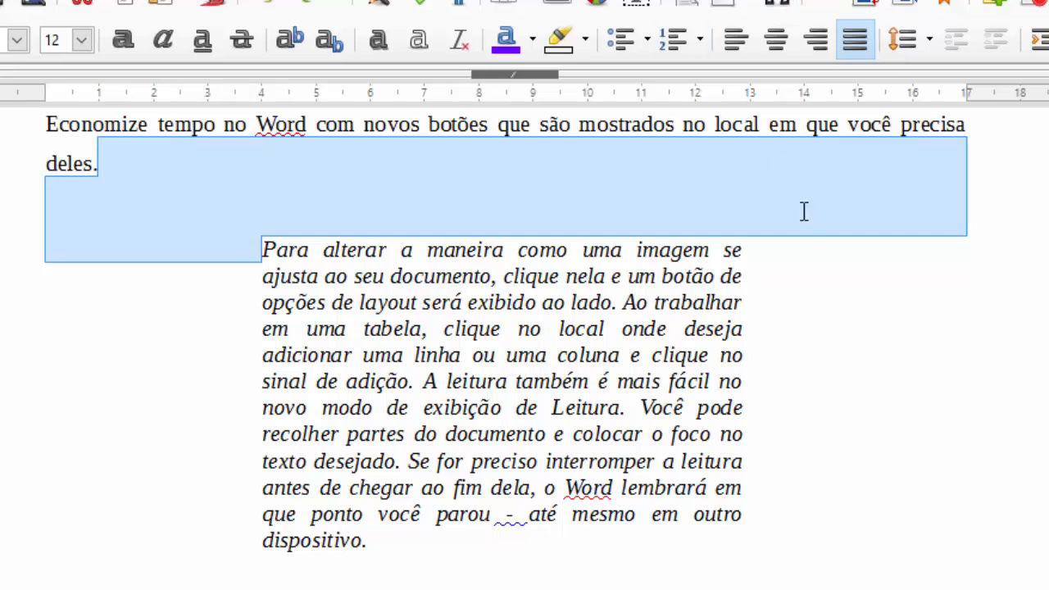
# - Check the spaced italic block, then select the plain paragraph below it
pyautogui.click(581, 311)
pyautogui.scroll(-3, 484, 405)
pyautogui.scroll(4, 405, 470)
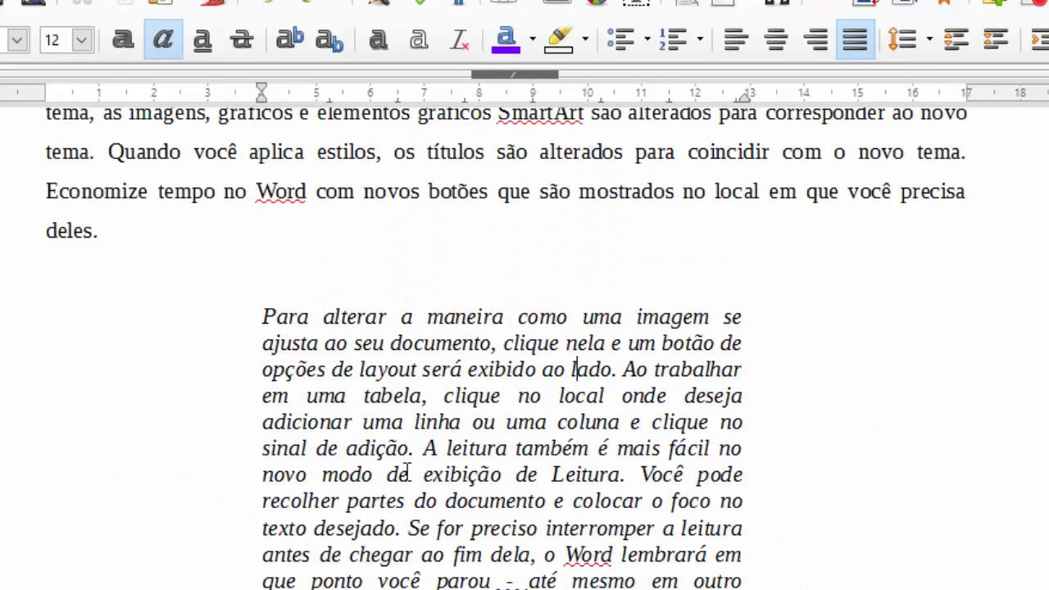
pyautogui.scroll(-1, 414, 514)
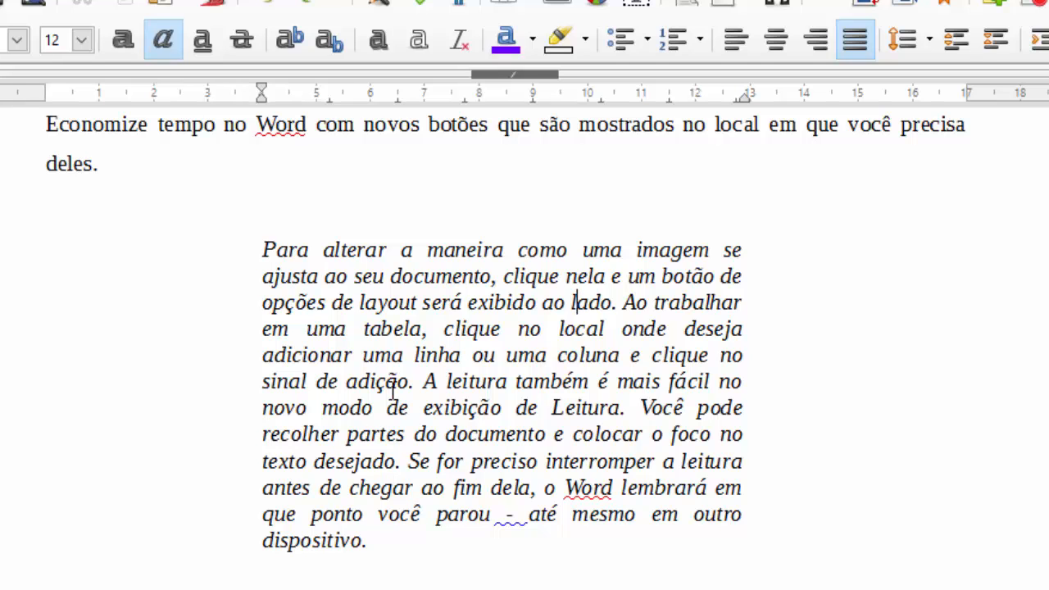
pyautogui.click(412, 355)
pyautogui.scroll(-5, 413, 355)
pyautogui.click(275, 389)
pyautogui.moveTo(630, 523); pyautogui.dragTo(19, 325)
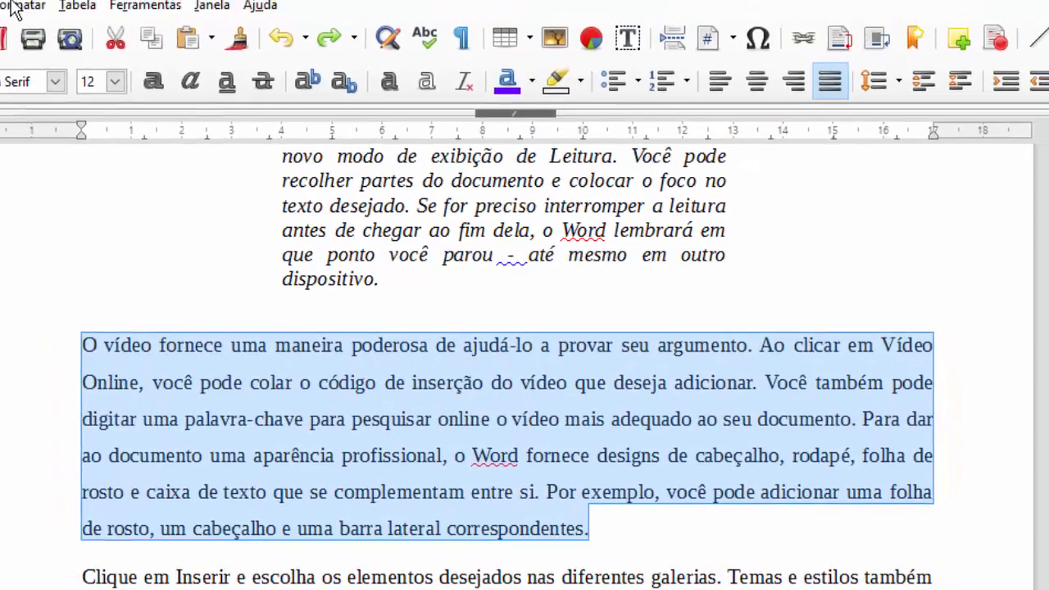
# - Open the Paragraph settings for the 'O vídeo fornece…' paragraph and browse its tabs
pyautogui.click(13, 6)
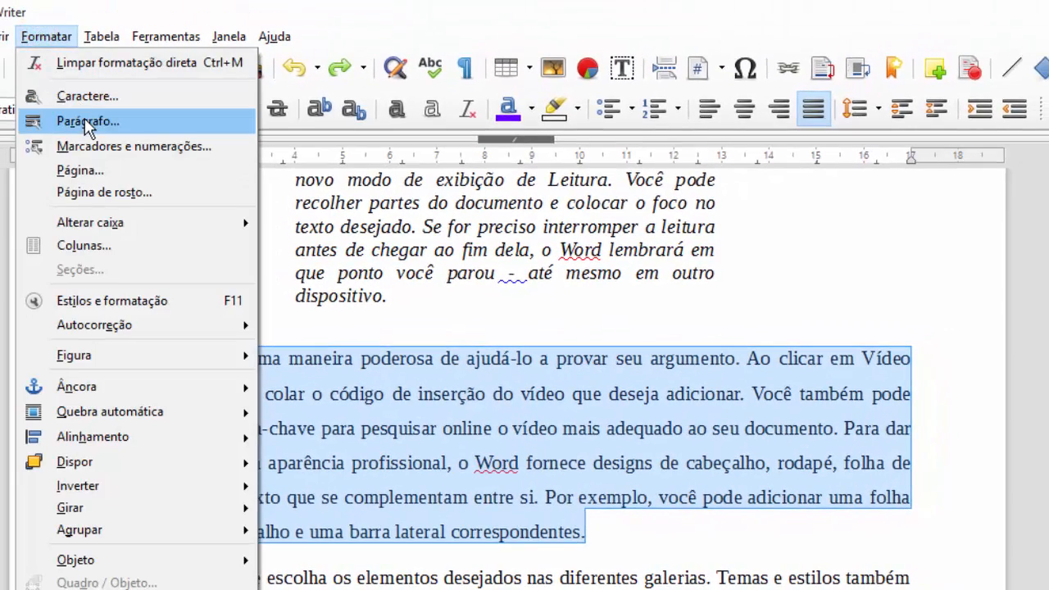
pyautogui.click(61, 94)
pyautogui.scroll(5, 290, 411)
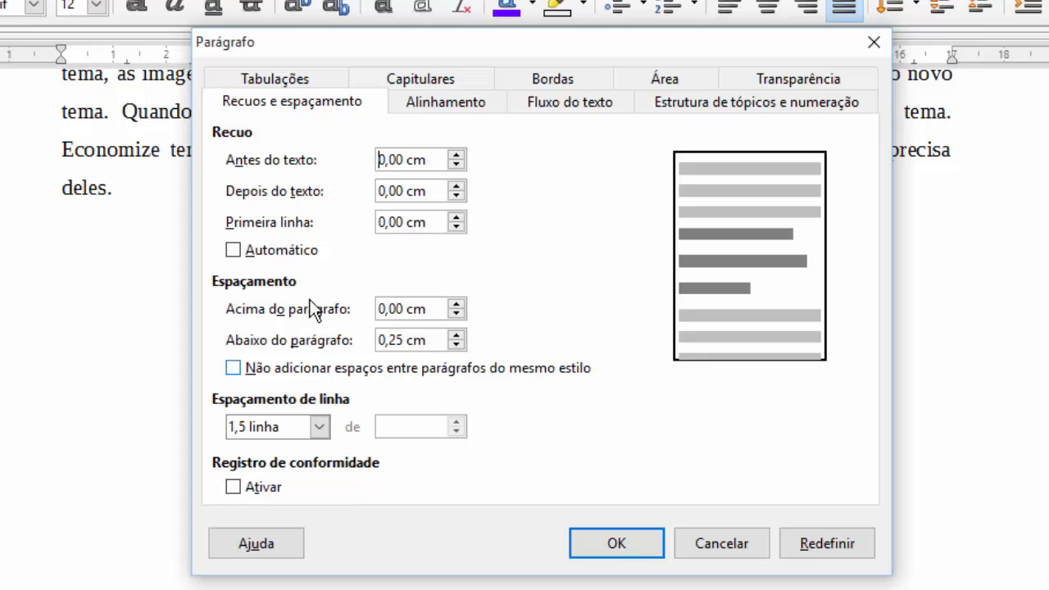
pyautogui.click(419, 109)
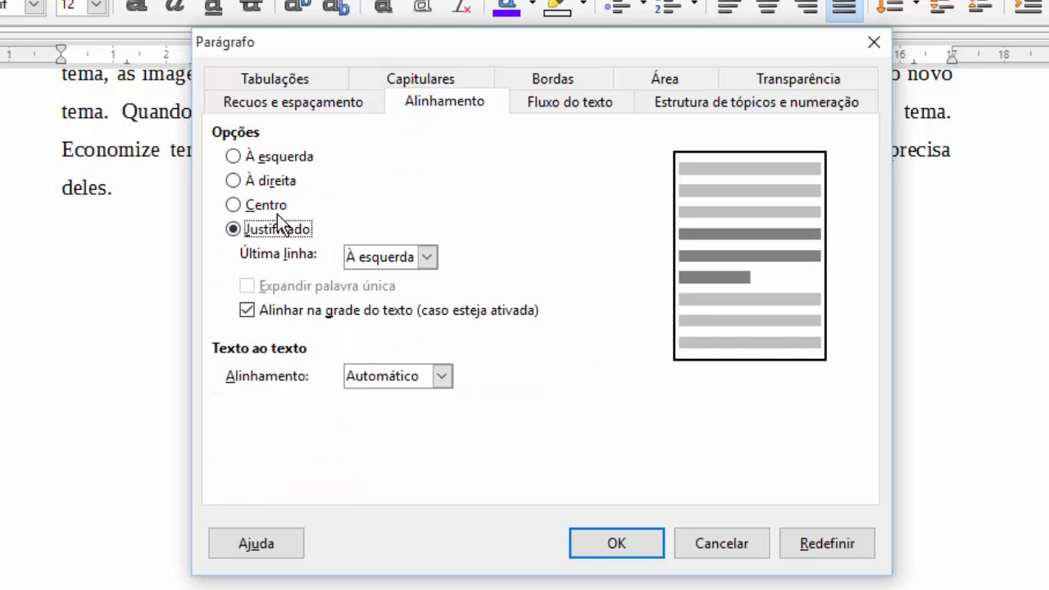
pyautogui.click(578, 101)
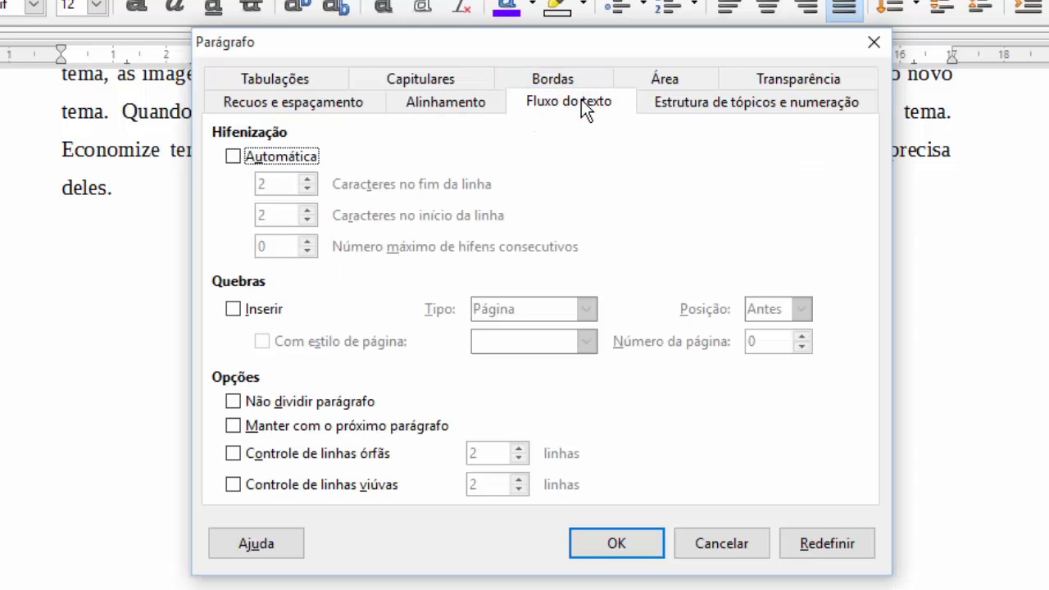
pyautogui.click(711, 109)
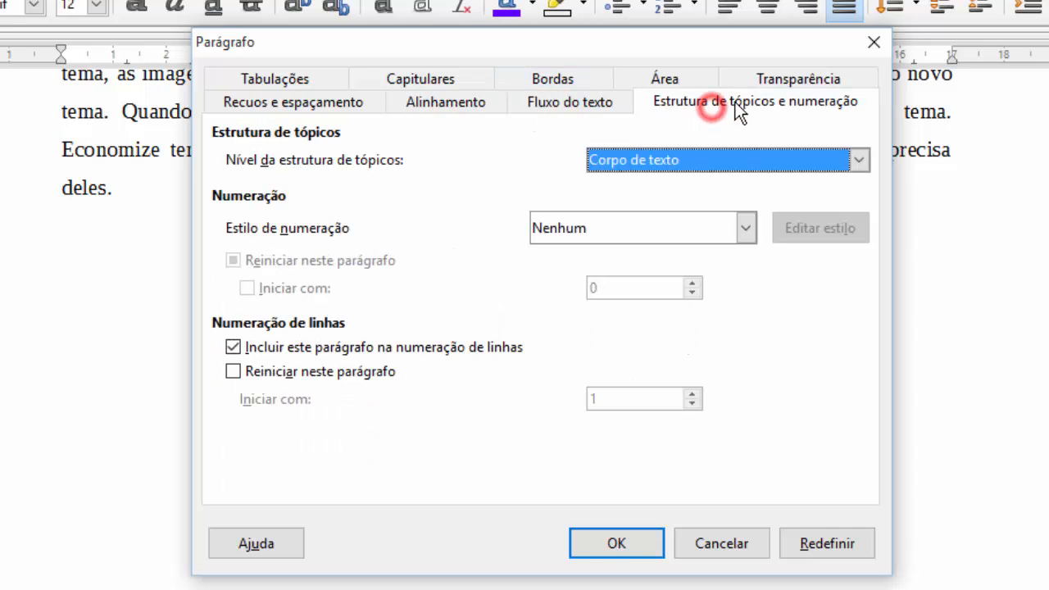
pyautogui.click(753, 81)
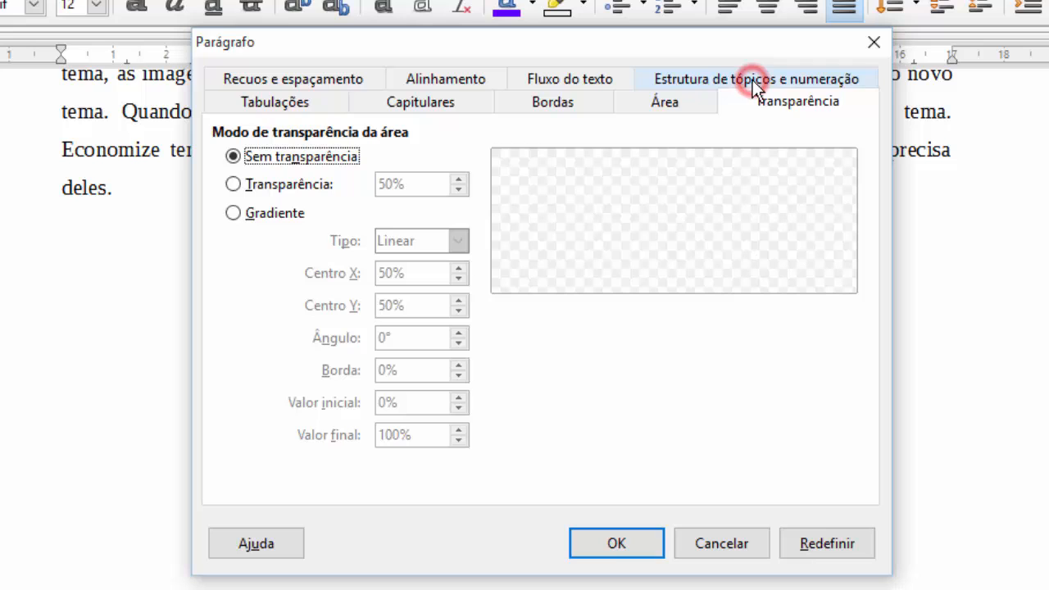
pyautogui.click(685, 101)
pyautogui.click(597, 104)
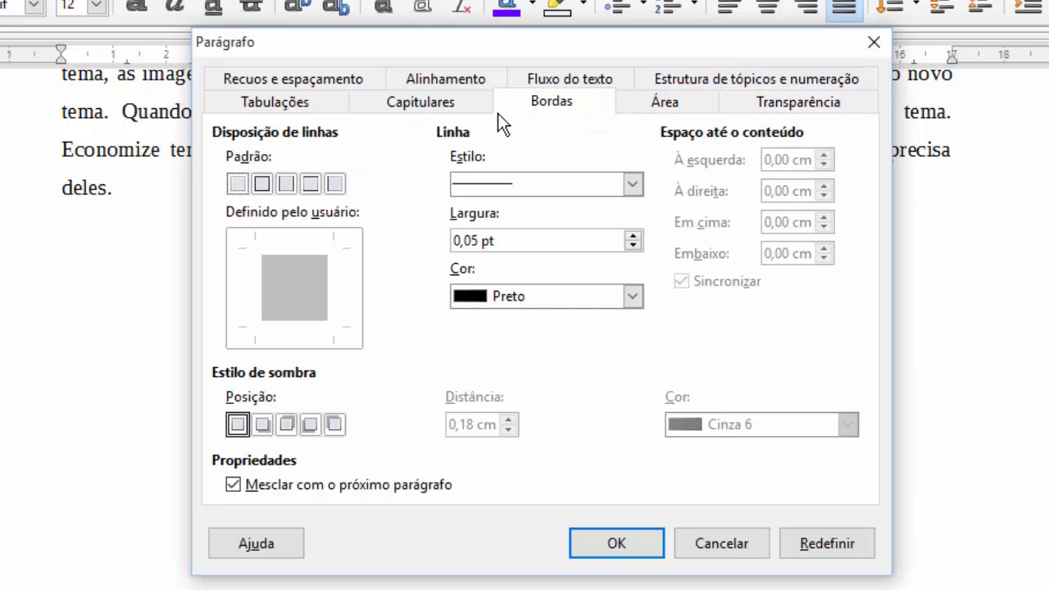
# - Turn on a three-line drop capital 'O' for the paragraph
pyautogui.click(466, 102)
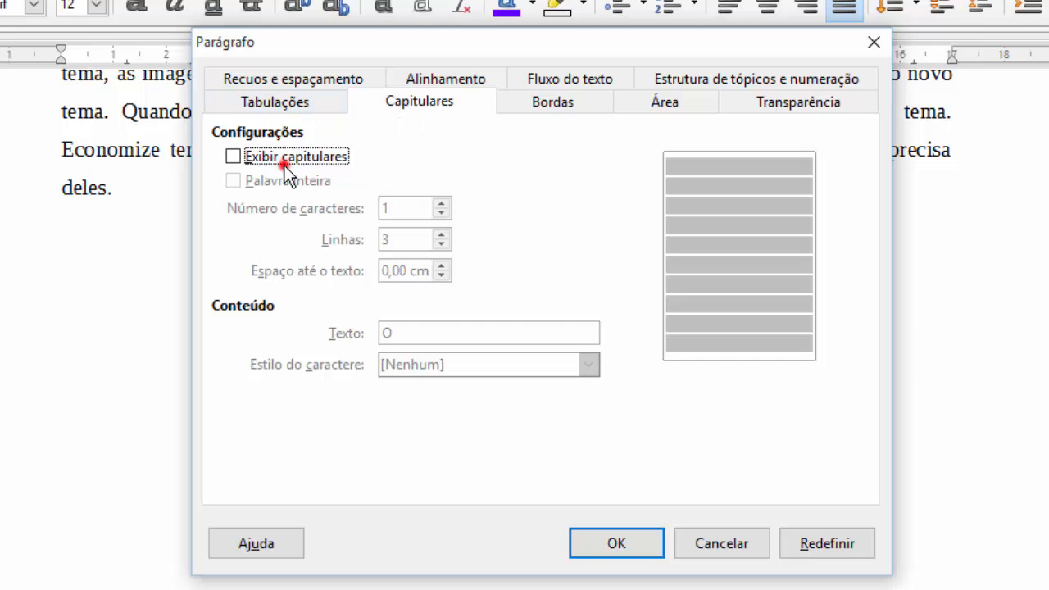
pyautogui.click(241, 152)
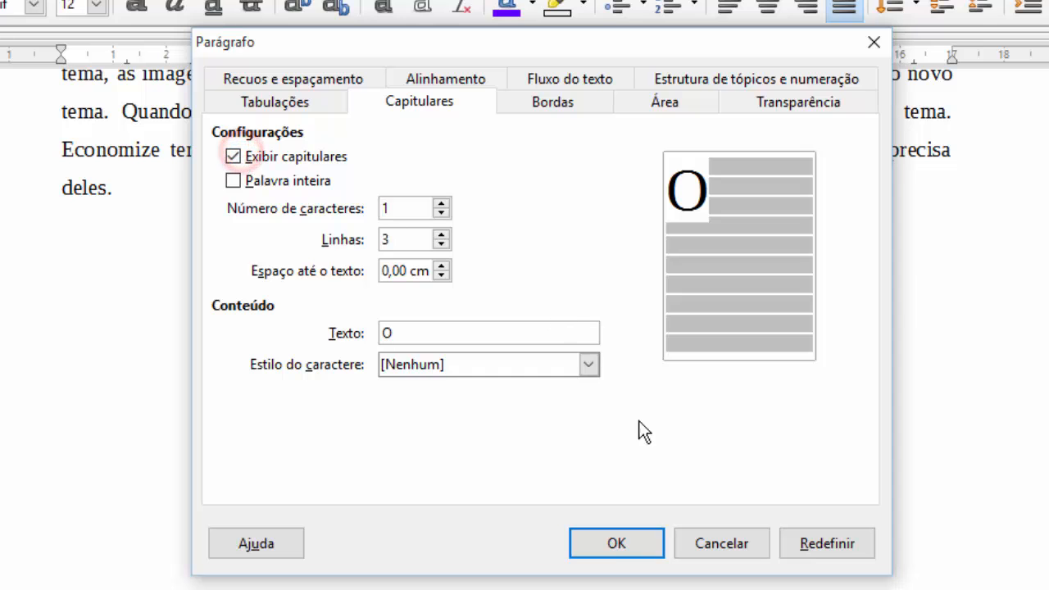
pyautogui.click(616, 543)
pyautogui.scroll(-3, 534, 410)
pyautogui.click(322, 365)
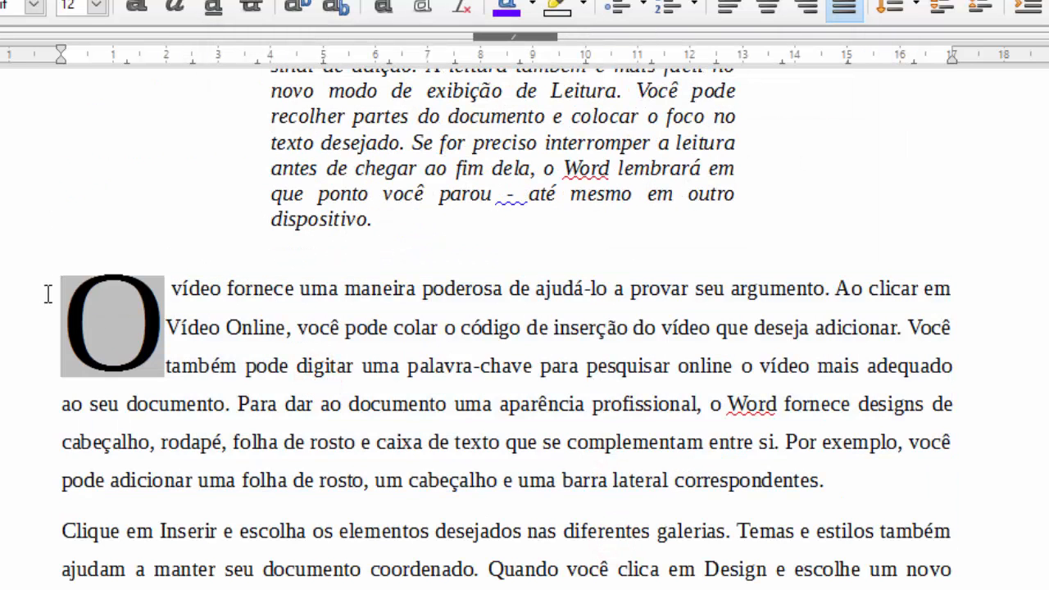
pyautogui.scroll(-3, 292, 288)
pyautogui.scroll(3, 426, 246)
pyautogui.scroll(-3, 416, 255)
pyautogui.moveTo(62, 392); pyautogui.dragTo(995, 543)
pyautogui.click(213, 5)
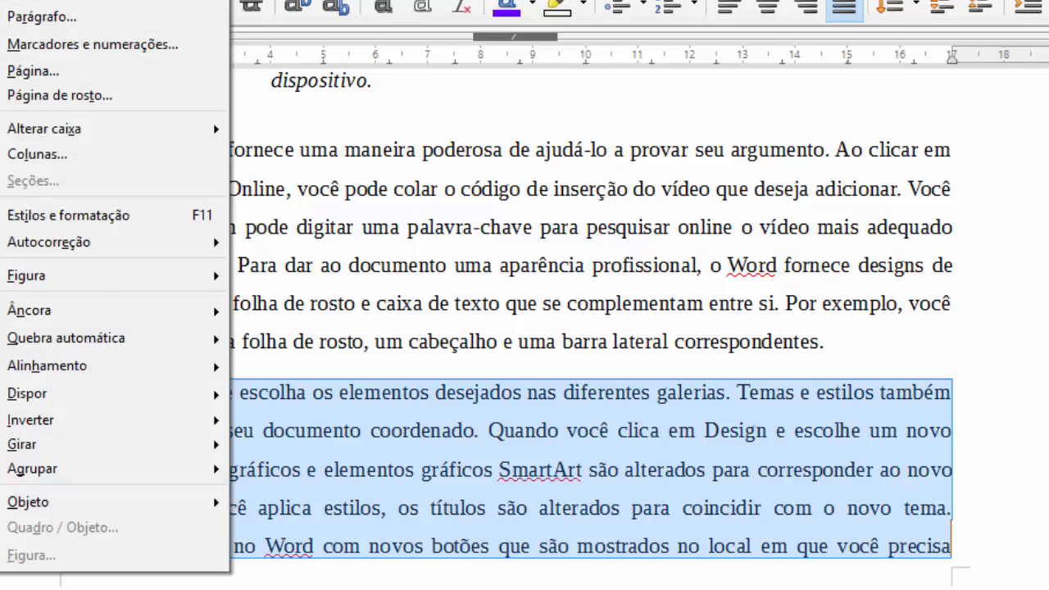
pyautogui.click(41, 14)
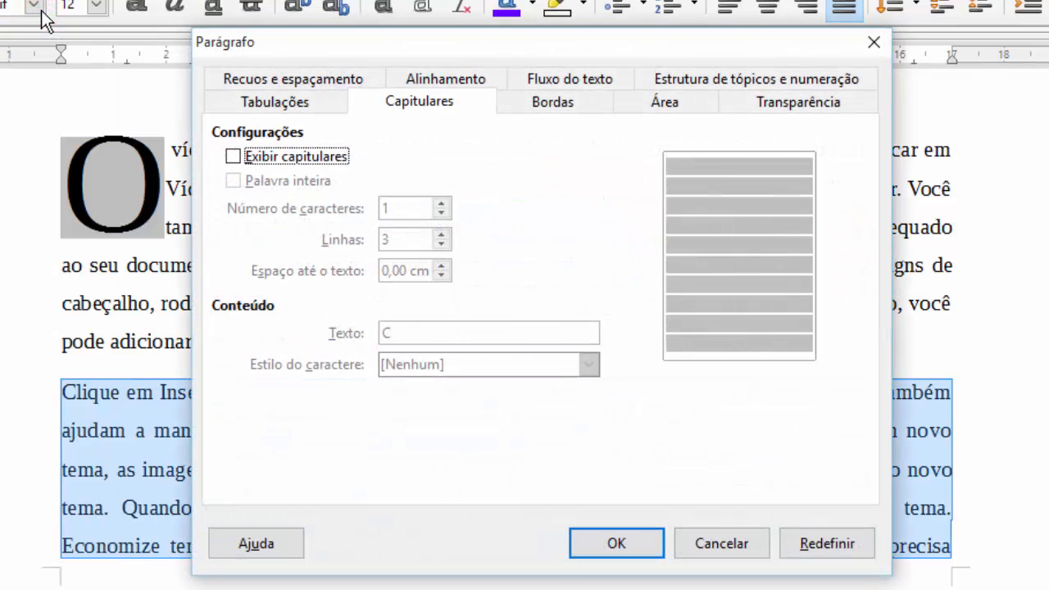
pyautogui.click(324, 104)
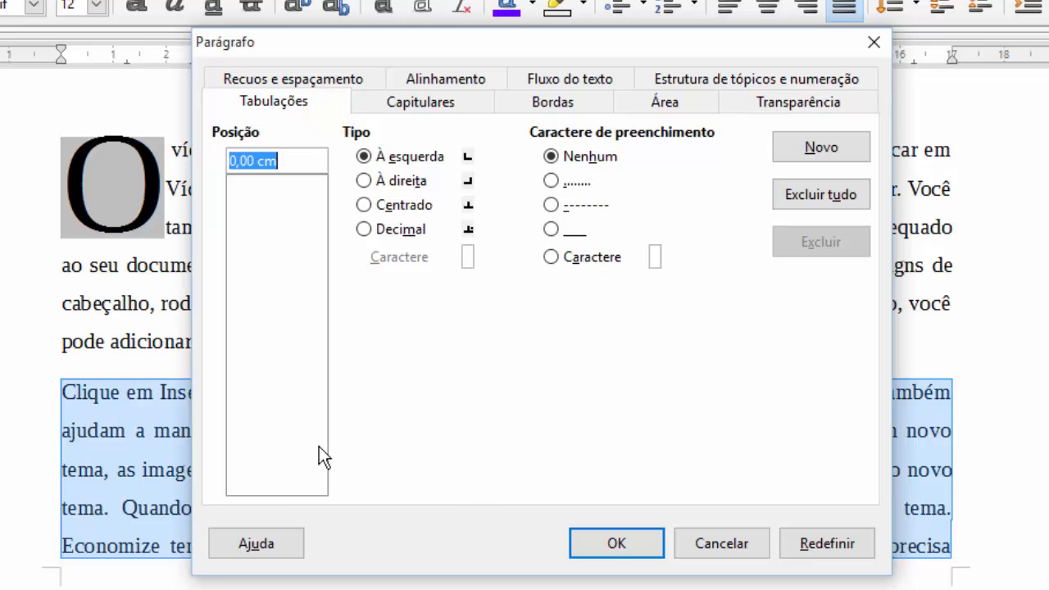
pyautogui.click(719, 545)
pyautogui.click(587, 289)
pyautogui.scroll(3, 587, 288)
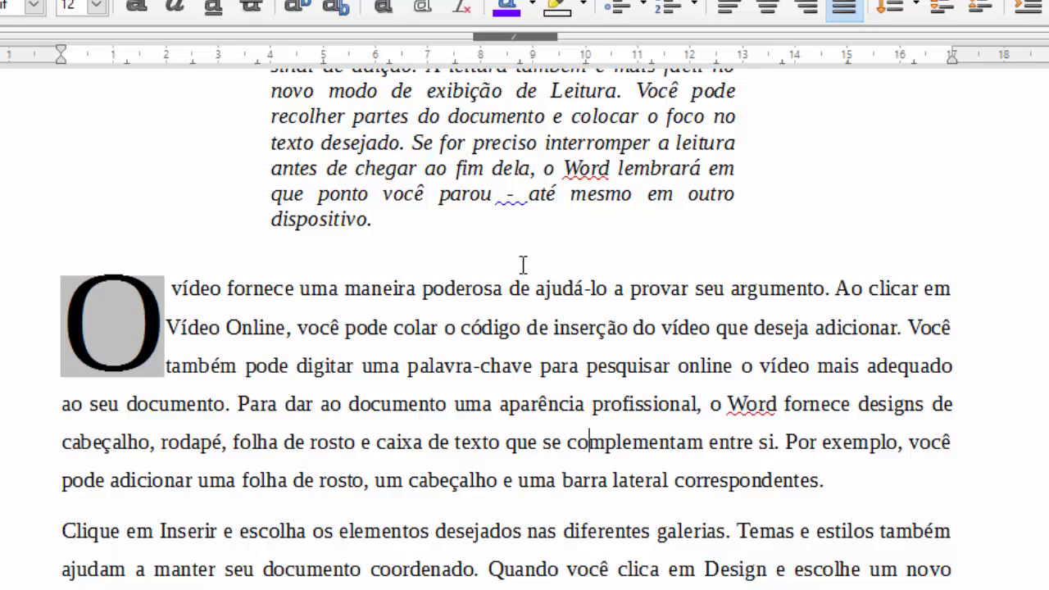
pyautogui.scroll(-3, 486, 341)
pyautogui.click(481, 340)
pyautogui.scroll(-2, 484, 344)
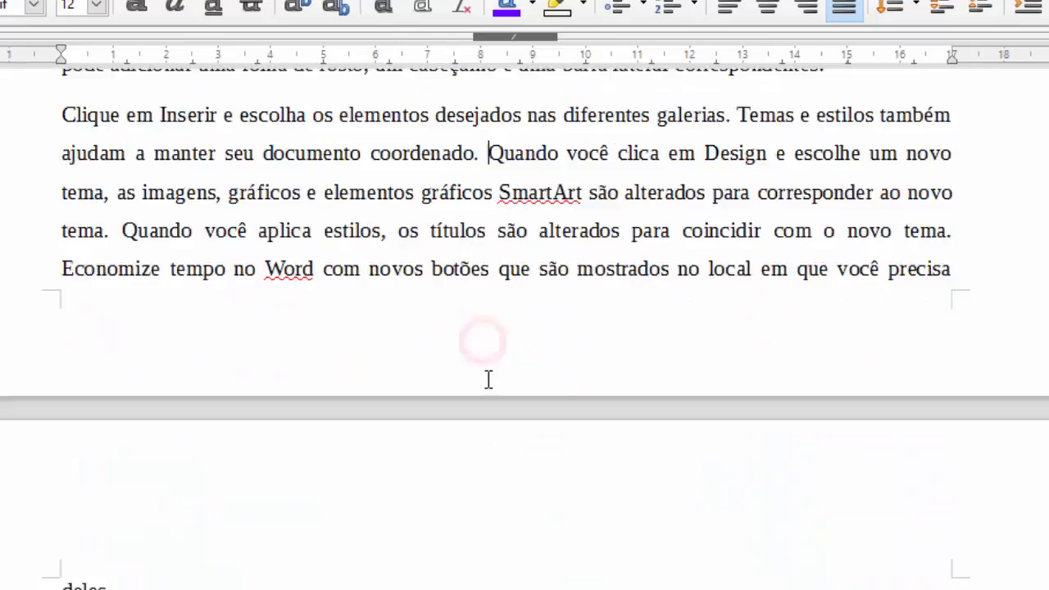
pyautogui.scroll(-10, 489, 380)
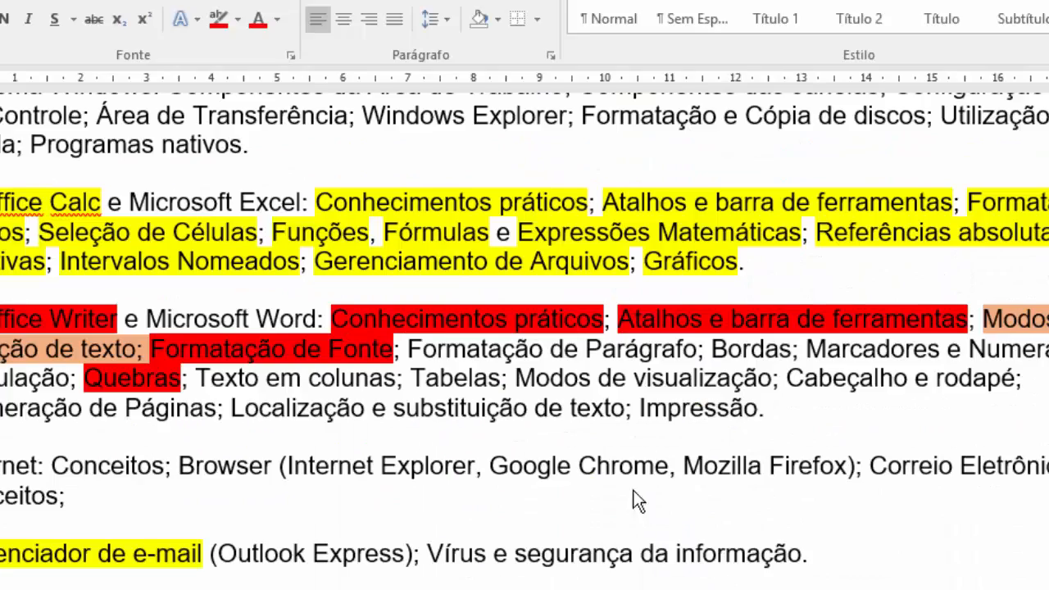
# - Select the 'Formatação de Parágrafo' topic in the Word syllabus
pyautogui.moveTo(403, 280); pyautogui.dragTo(661, 279)
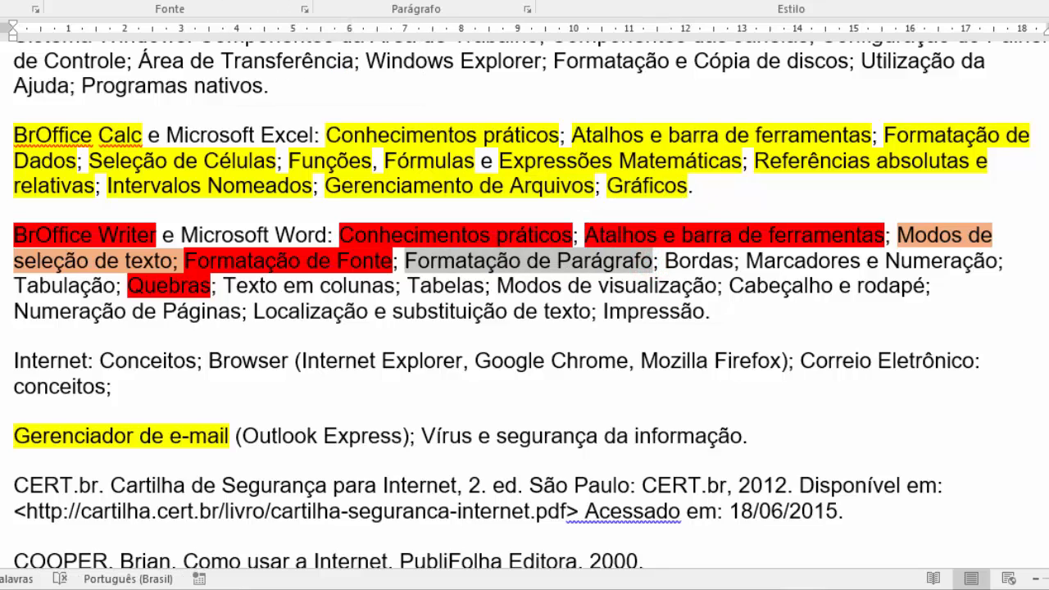
# - Mark 'Formatação de Parágrafo' with a red text highlight
pyautogui.click(248, 2)
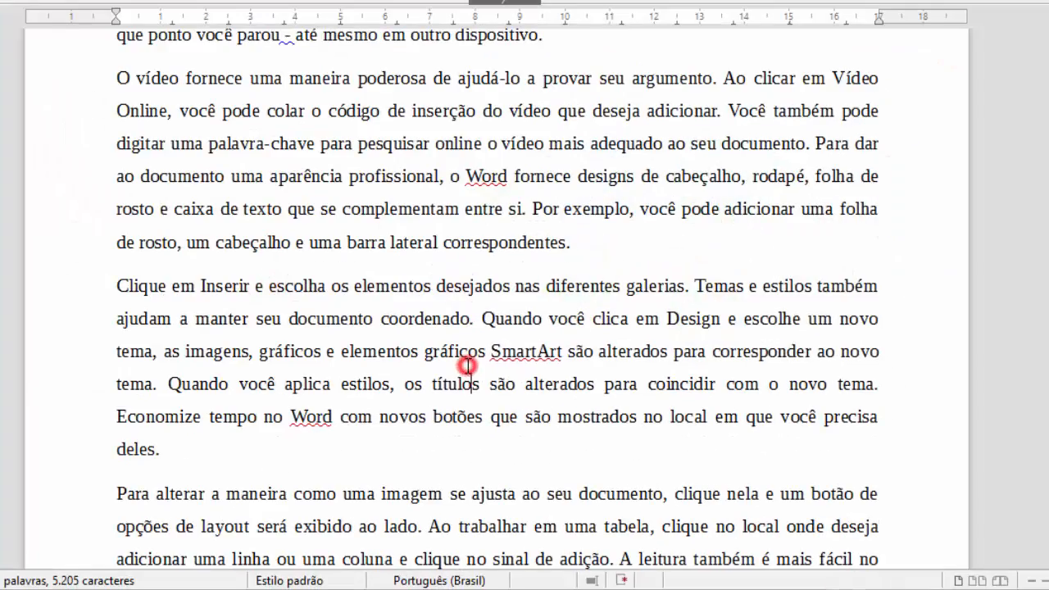
# - Type the heading TABULADORES in capitals on a new line at the end of the document
pyautogui.scroll(-3, 468, 364)
pyautogui.scroll(-2, 468, 365)
pyautogui.scroll(7, 424, 369)
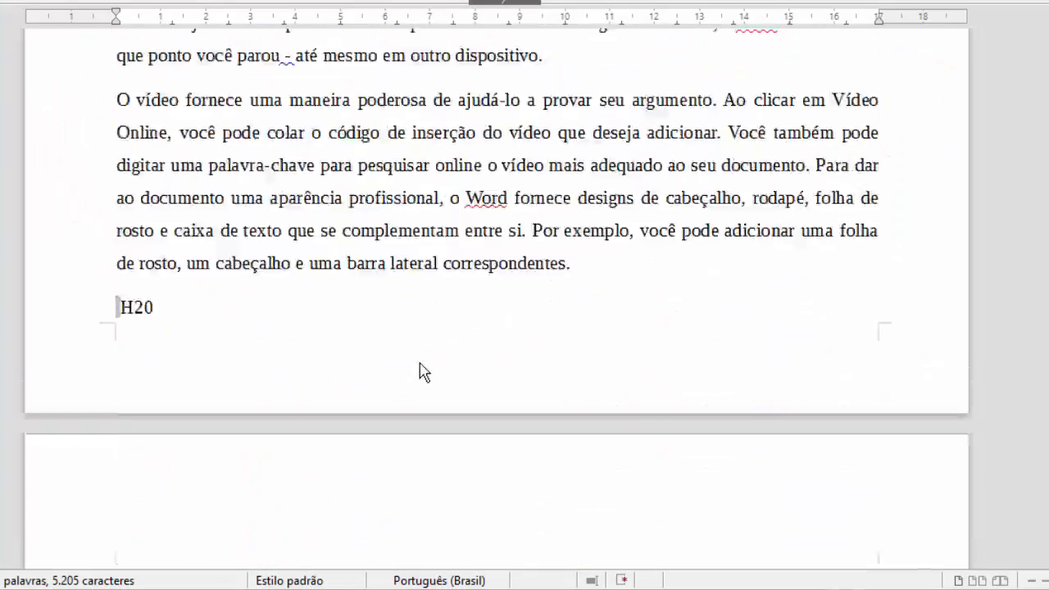
pyautogui.scroll(1, 419, 361)
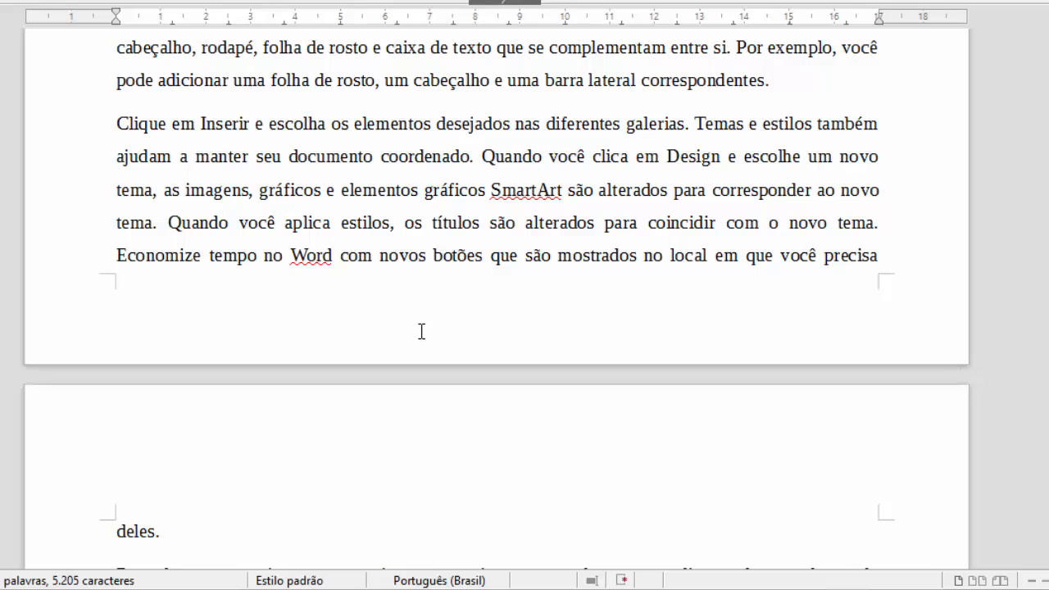
pyautogui.scroll(15, 347, 356)
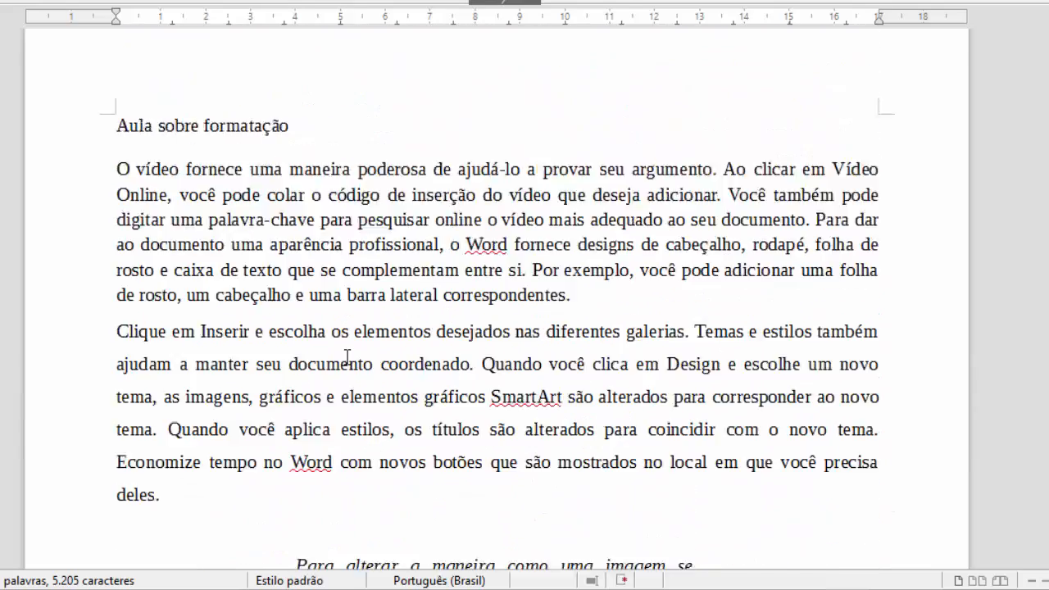
pyautogui.scroll(1, 347, 356)
pyautogui.click(107, 242)
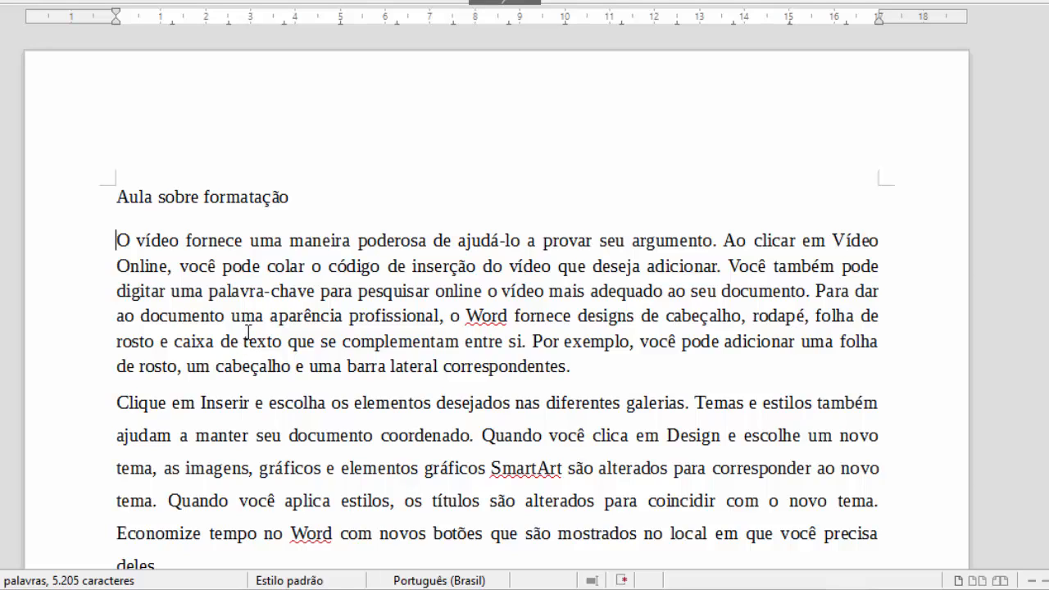
pyautogui.hotkey('ctrl', 'End')
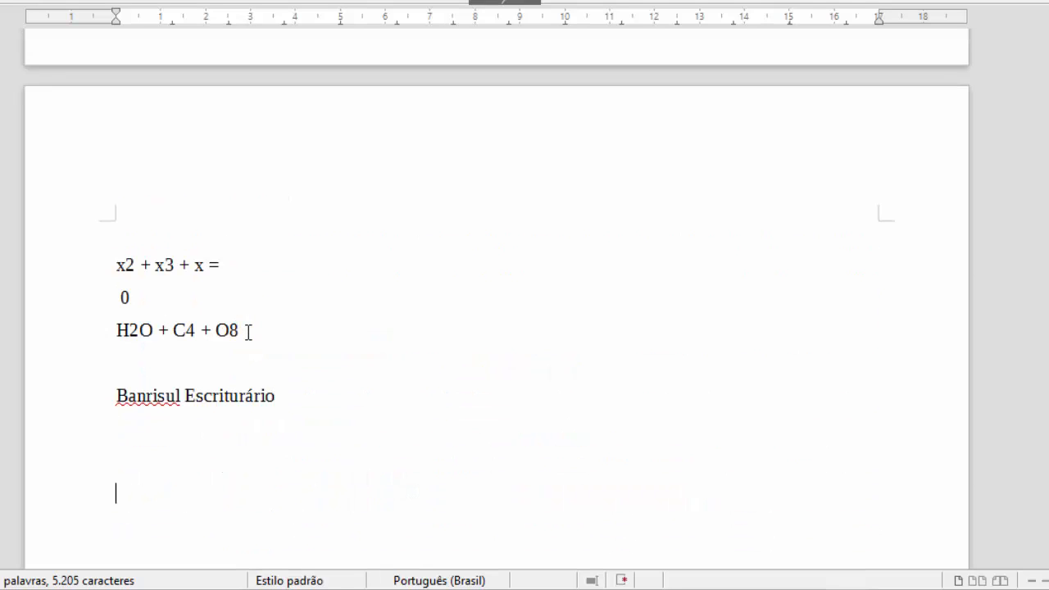
pyautogui.press('Return')
pyautogui.press('Return')
pyautogui.press('Return')
pyautogui.press('Return')
pyautogui.write('ta')
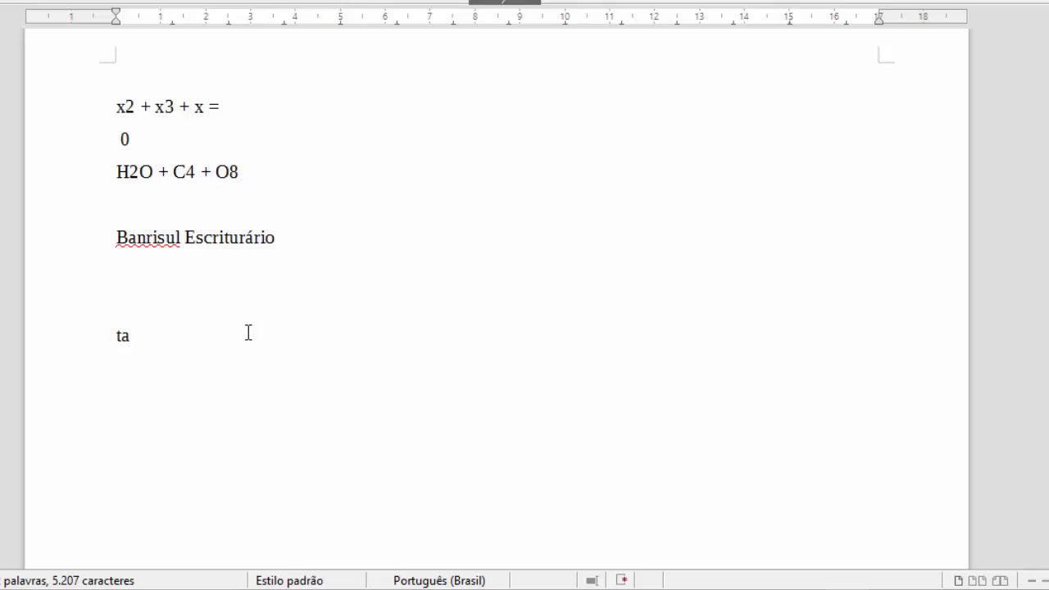
pyautogui.press('BackSpace')
pyautogui.press('BackSpace')
pyautogui.write('TABULADORES')
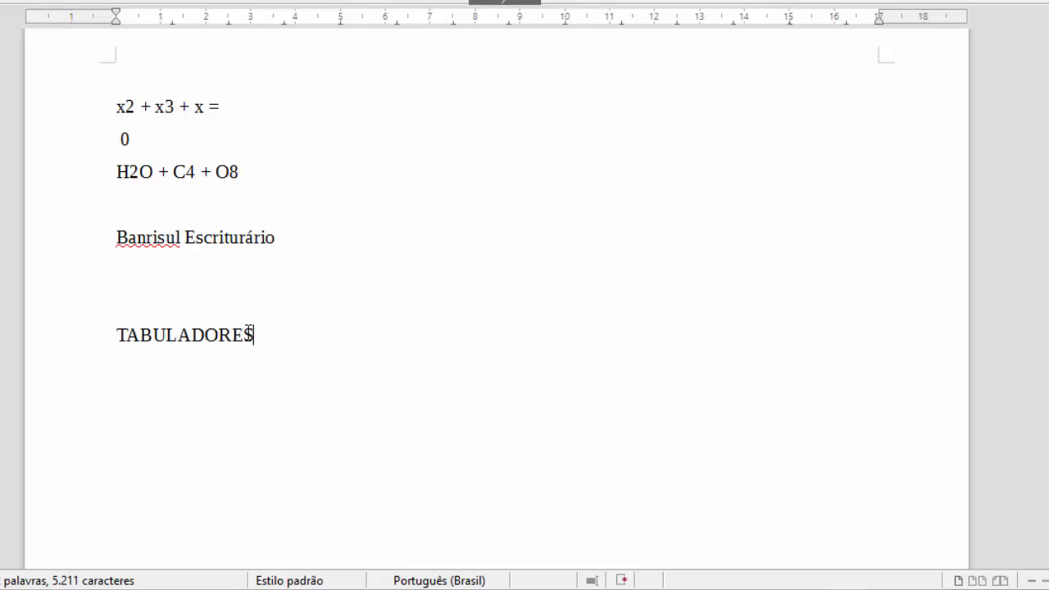
# - Format TABULADORES as size 16, with a shadow and in bold
pyautogui.scroll(-3, 250, 399)
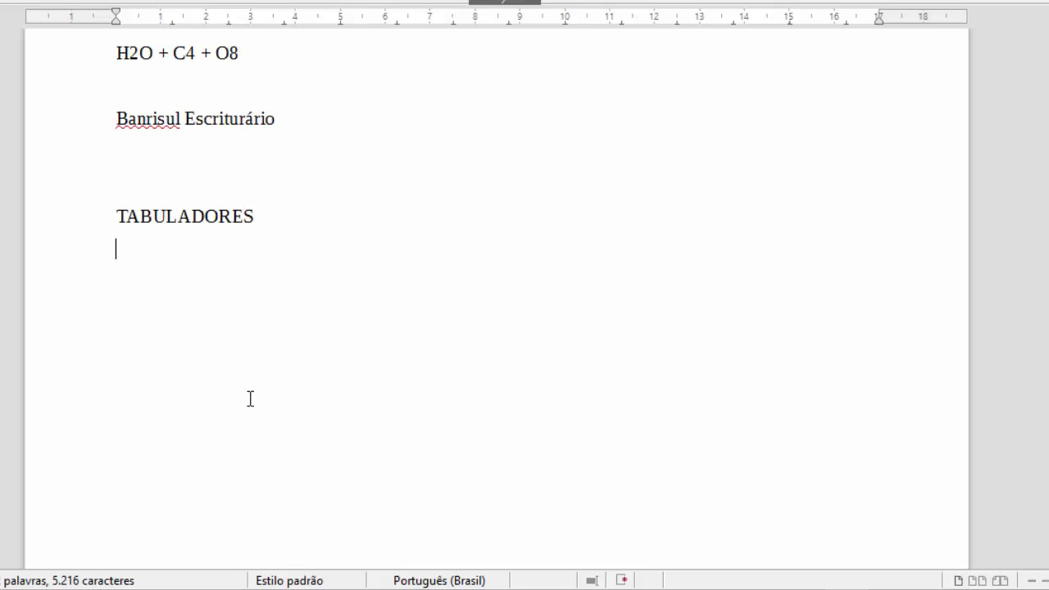
pyautogui.click(205, 217)
pyautogui.doubleClick(75, 217)
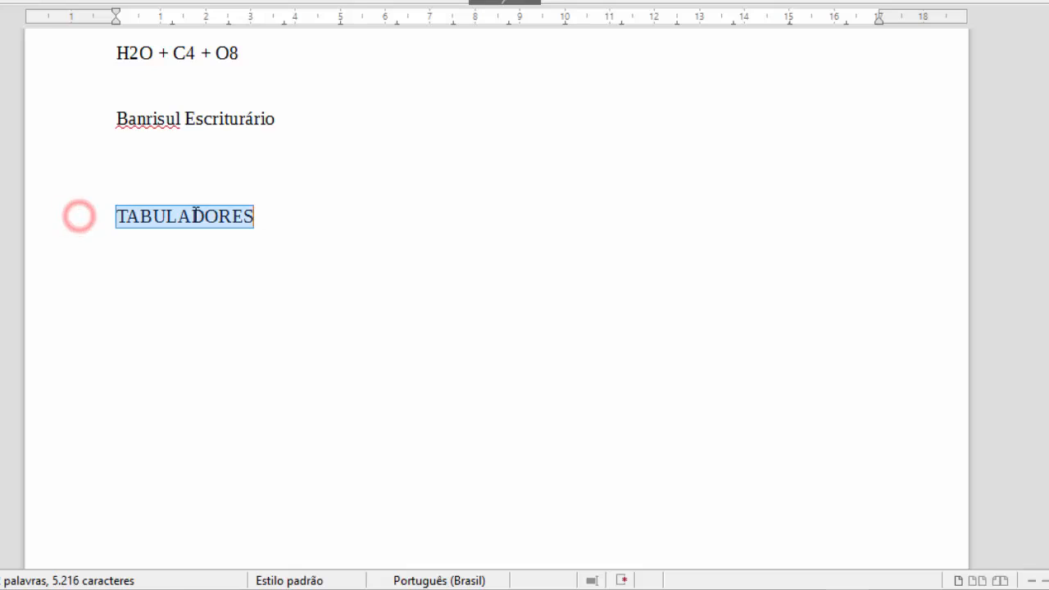
pyautogui.doubleClick(195, 215)
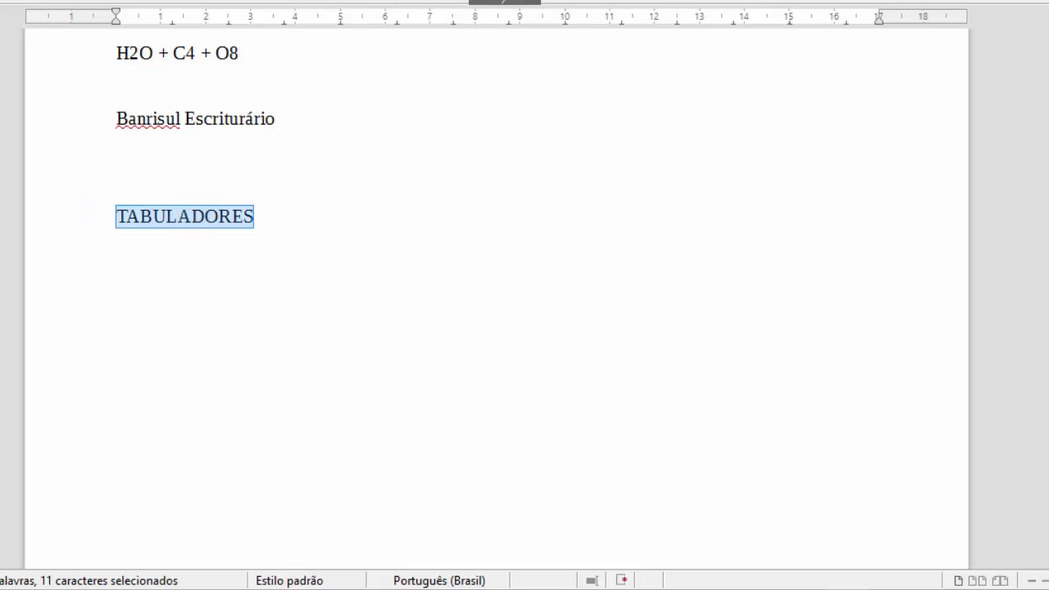
pyautogui.click(145, 1)
pyautogui.click(128, 117)
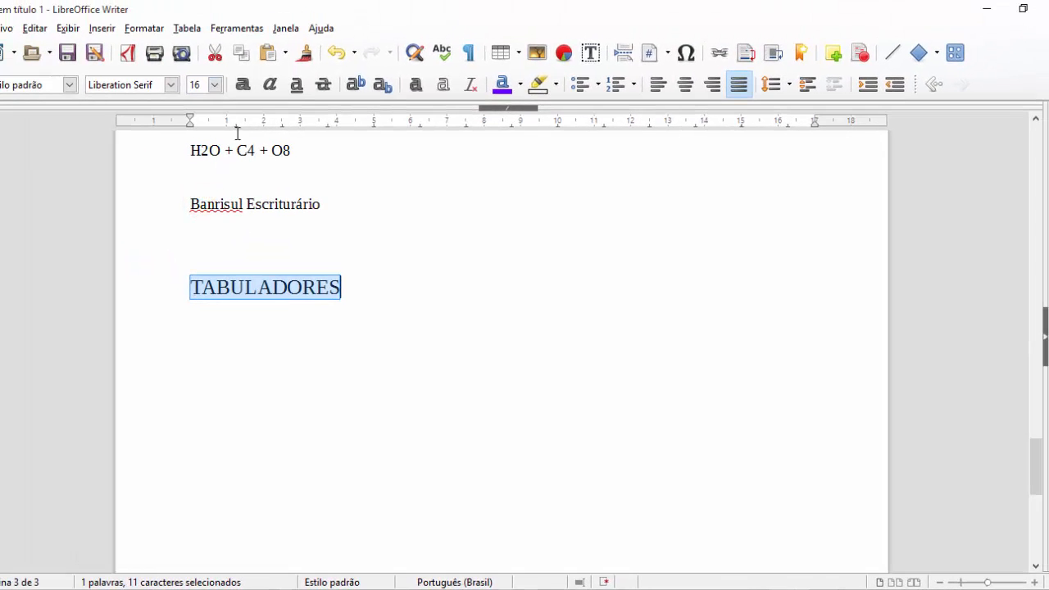
pyautogui.click(414, 86)
pyautogui.click(243, 86)
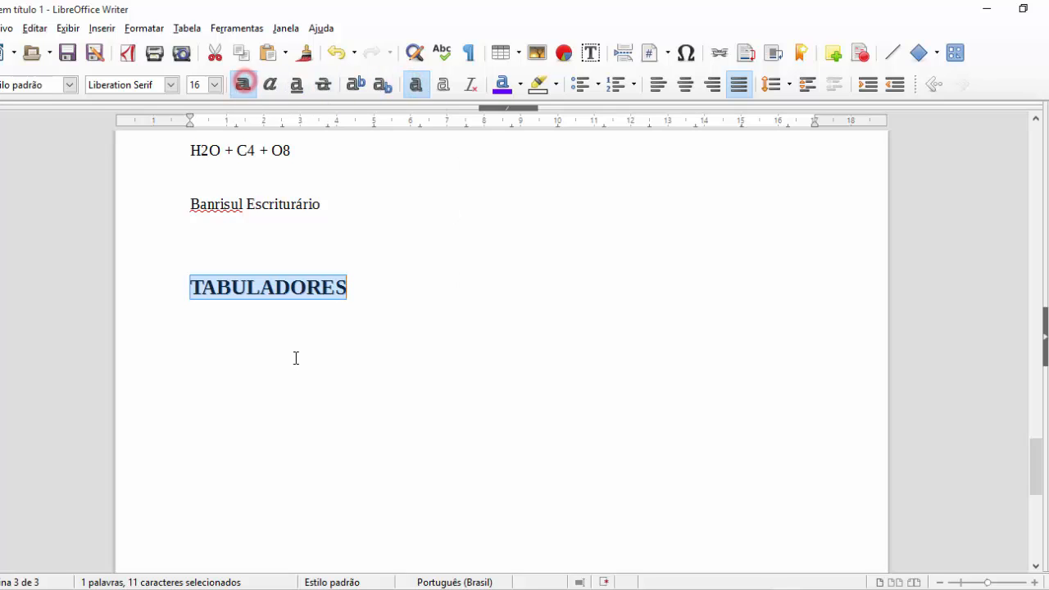
pyautogui.click(144, 28)
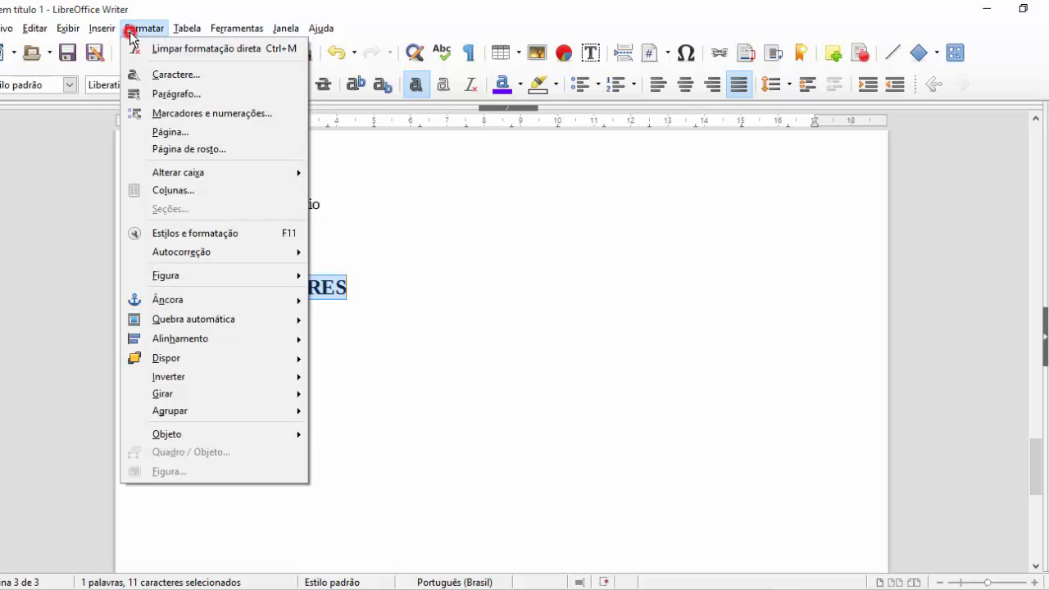
pyautogui.click(172, 89)
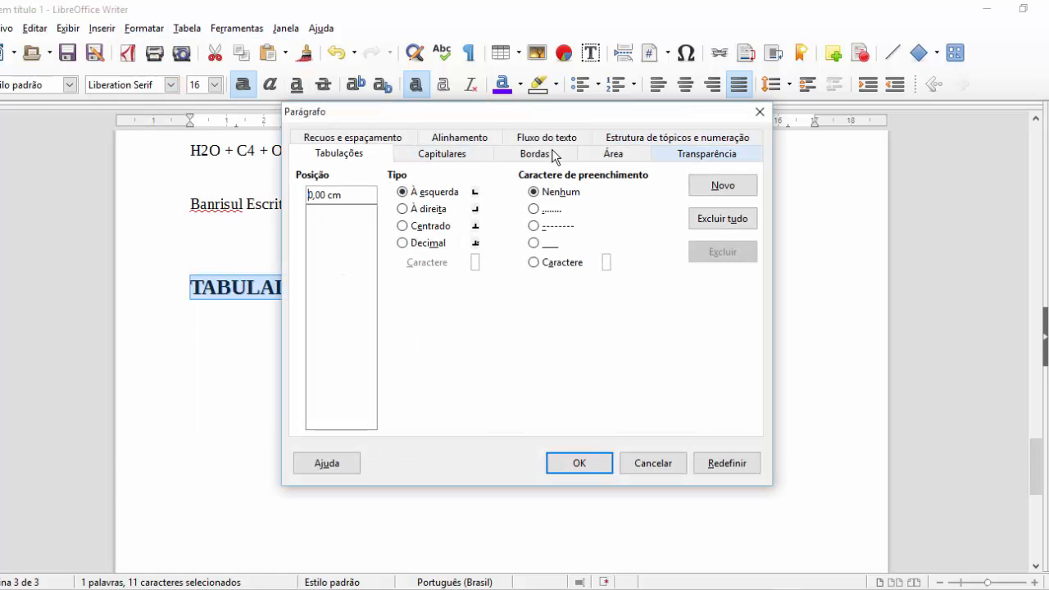
pyautogui.click(336, 136)
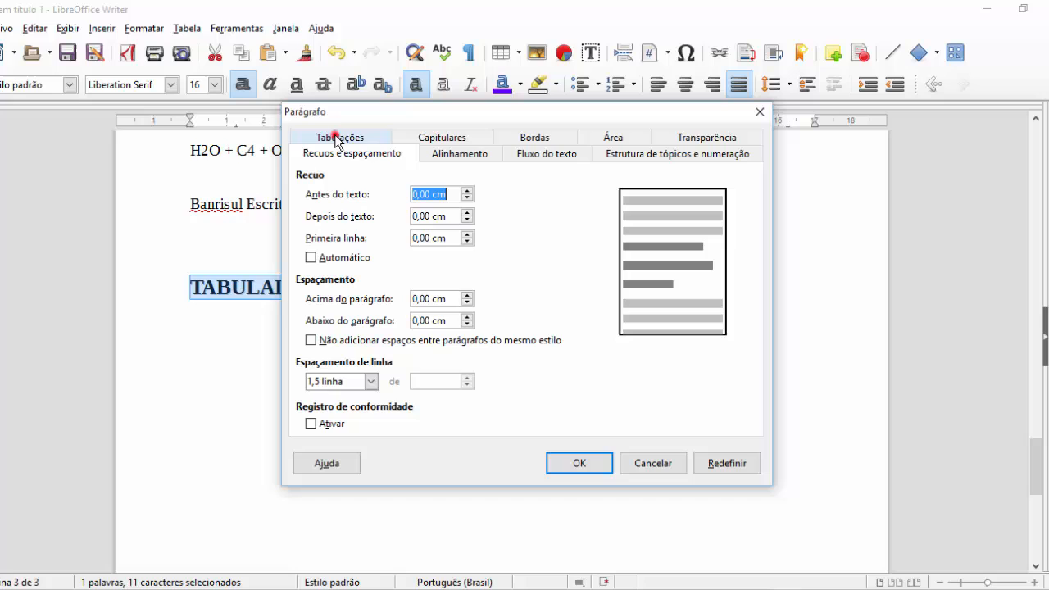
pyautogui.click(535, 137)
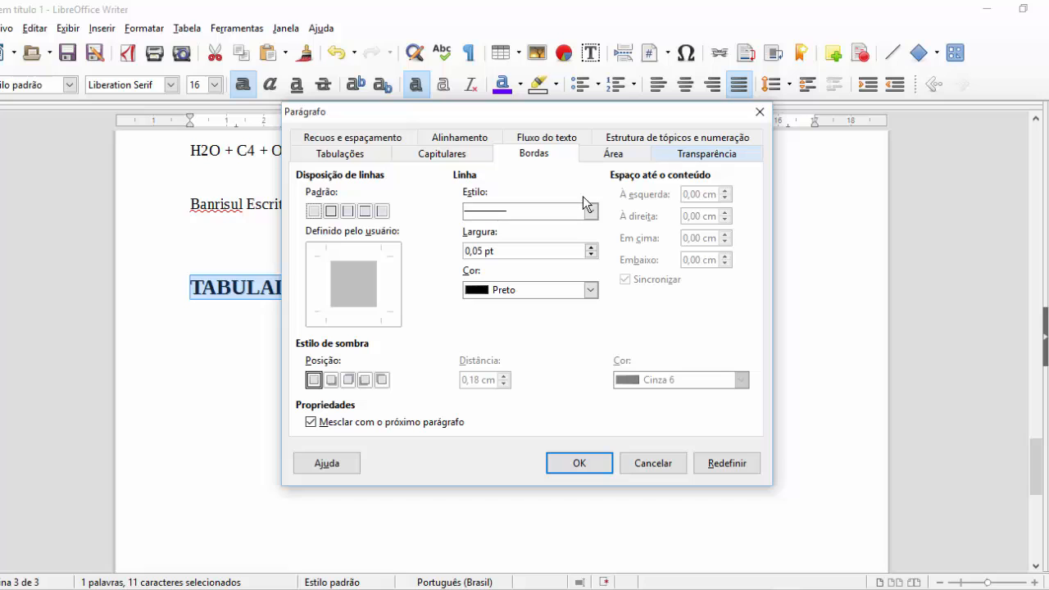
pyautogui.click(457, 151)
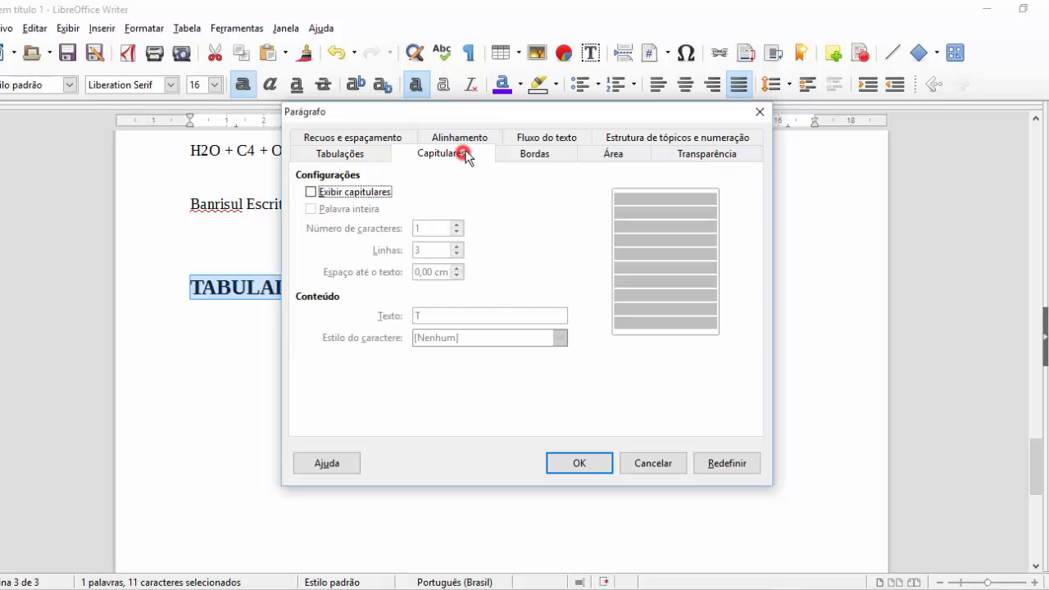
pyautogui.click(471, 138)
pyautogui.click(554, 155)
pyautogui.click(631, 152)
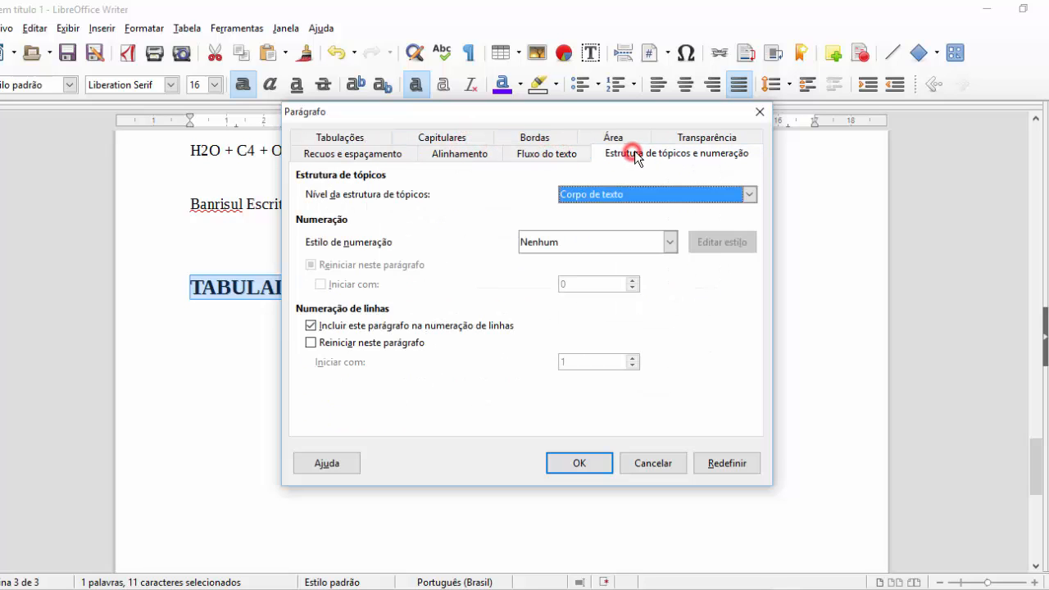
pyautogui.click(310, 155)
pyautogui.click(316, 137)
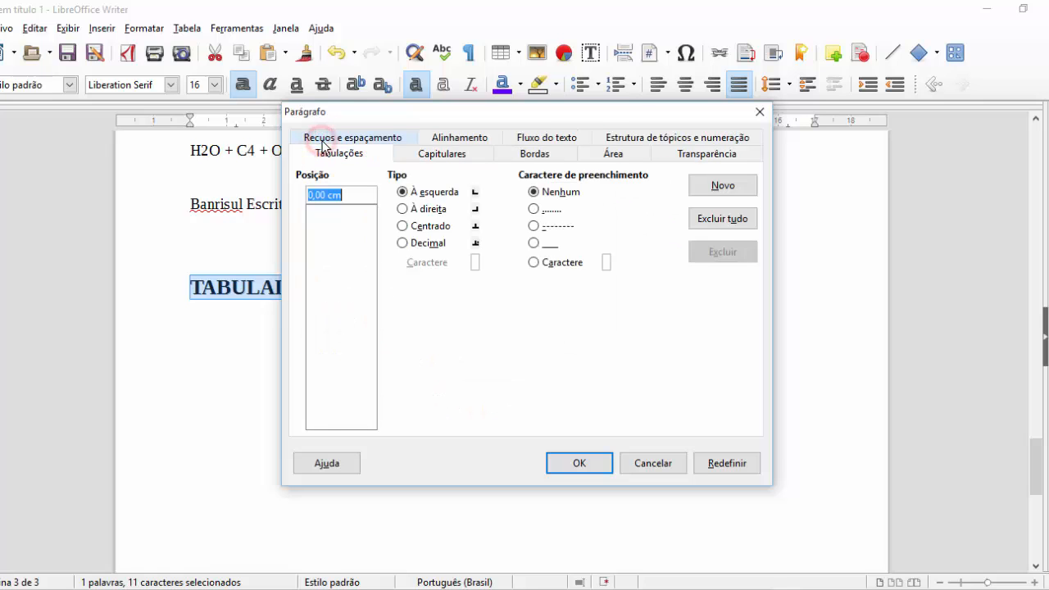
pyautogui.click(436, 155)
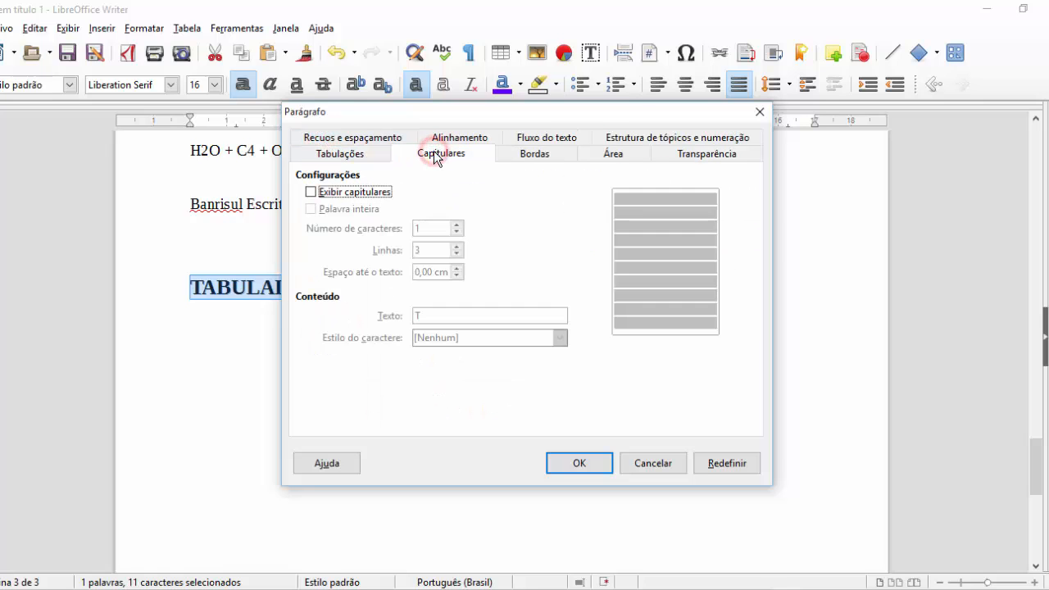
pyautogui.click(529, 155)
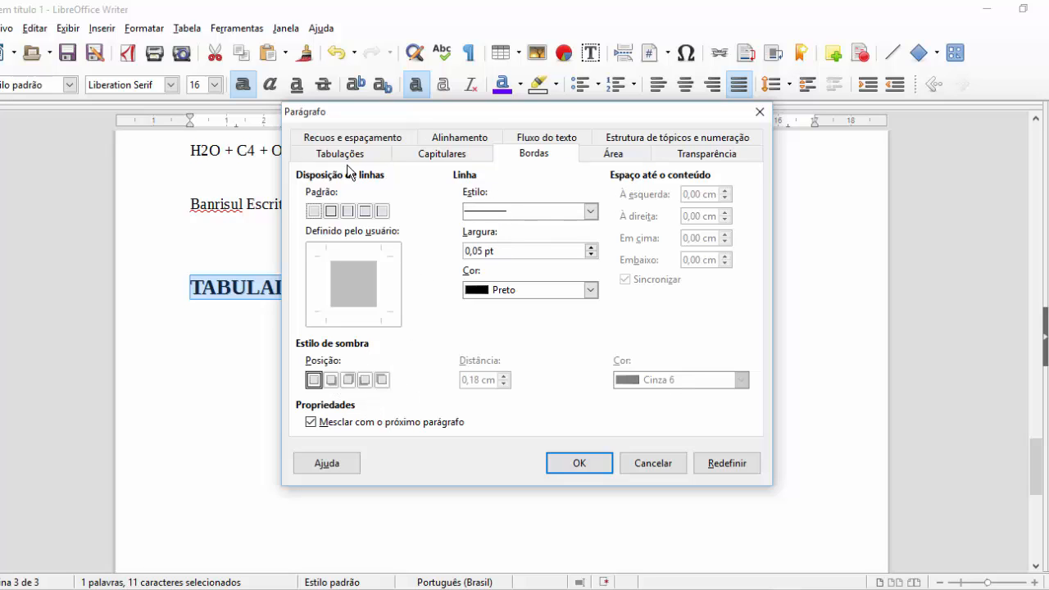
pyautogui.press('Escape')
pyautogui.click(155, 28)
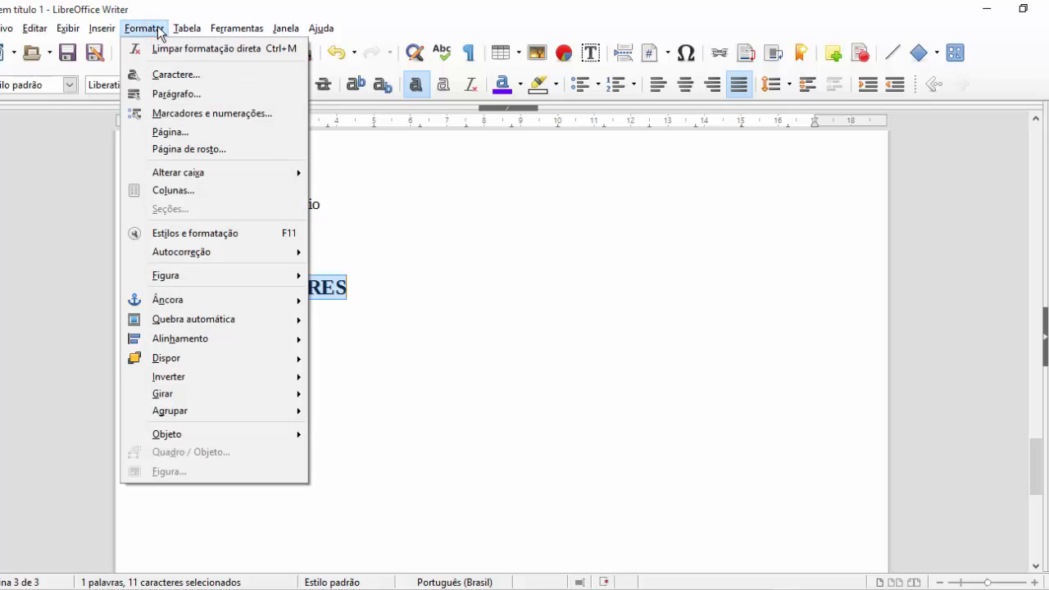
pyautogui.click(643, 382)
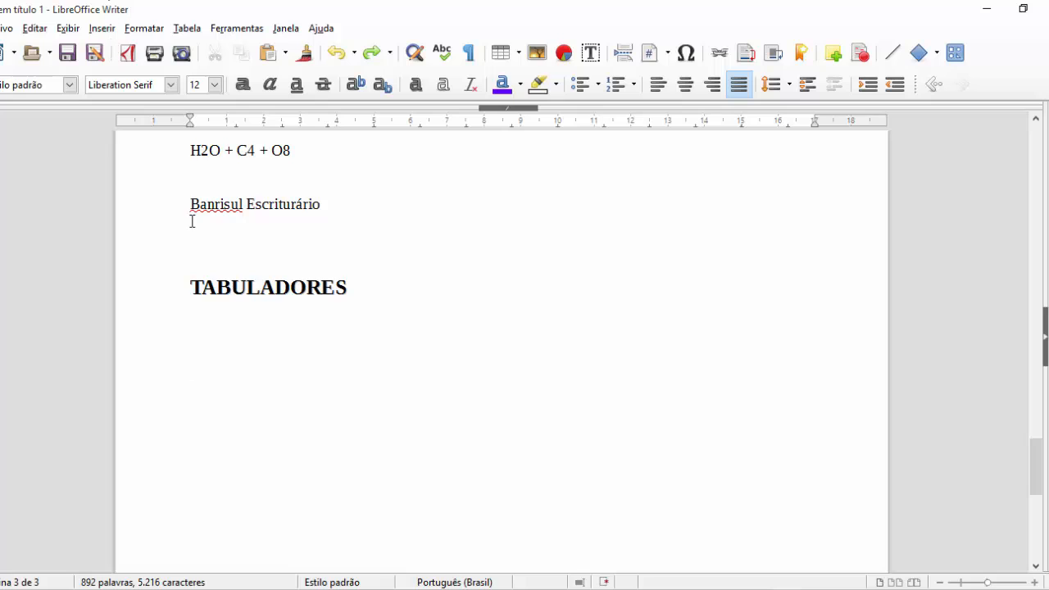
# - Select the TABULADORES heading
pyautogui.moveTo(189, 286); pyautogui.dragTo(391, 279)
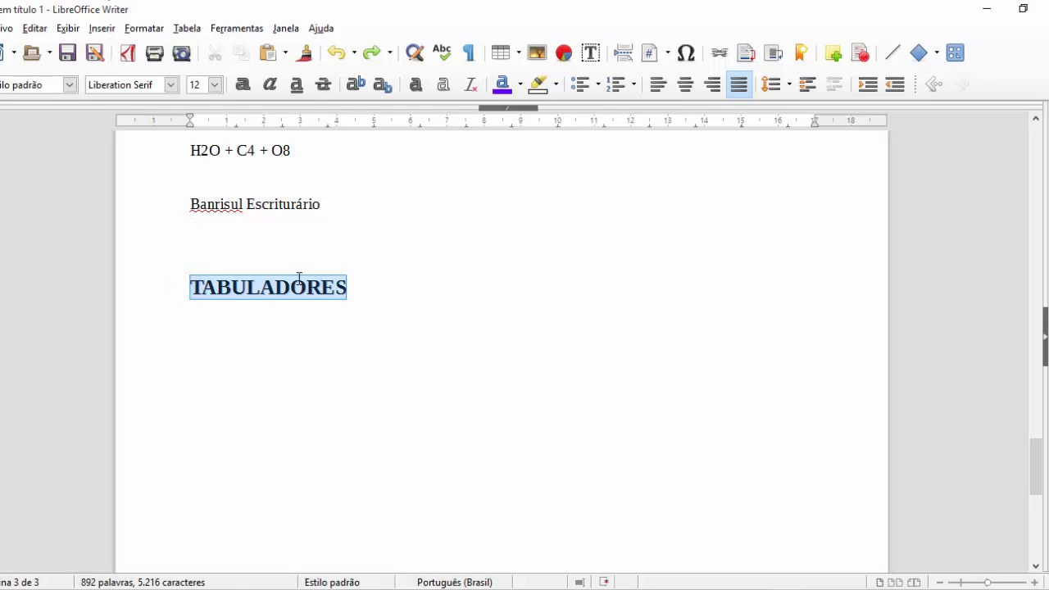
pyautogui.click(259, 294)
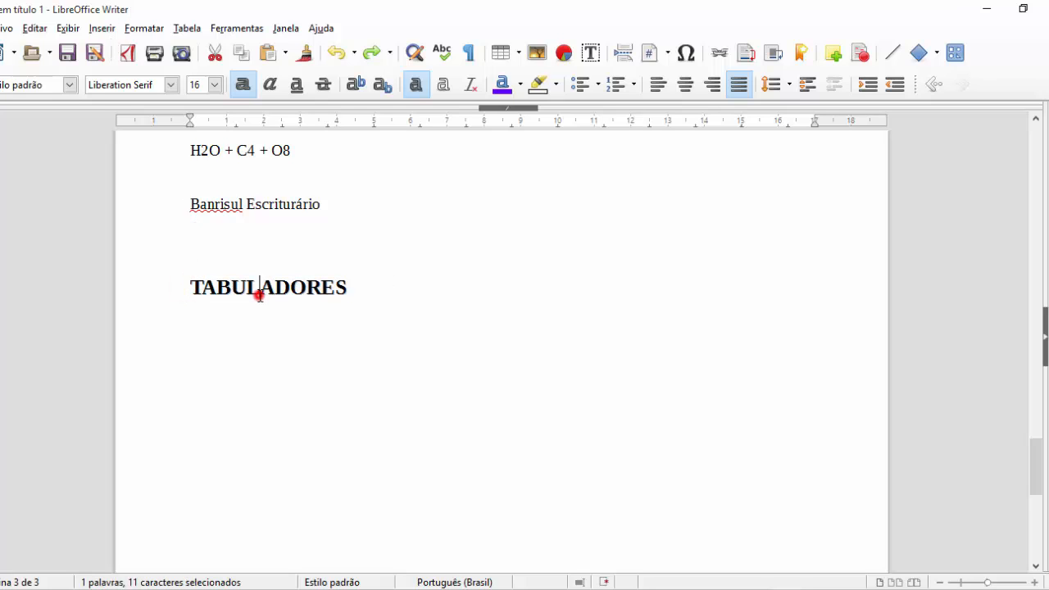
pyautogui.click(148, 283)
pyautogui.doubleClick(227, 286)
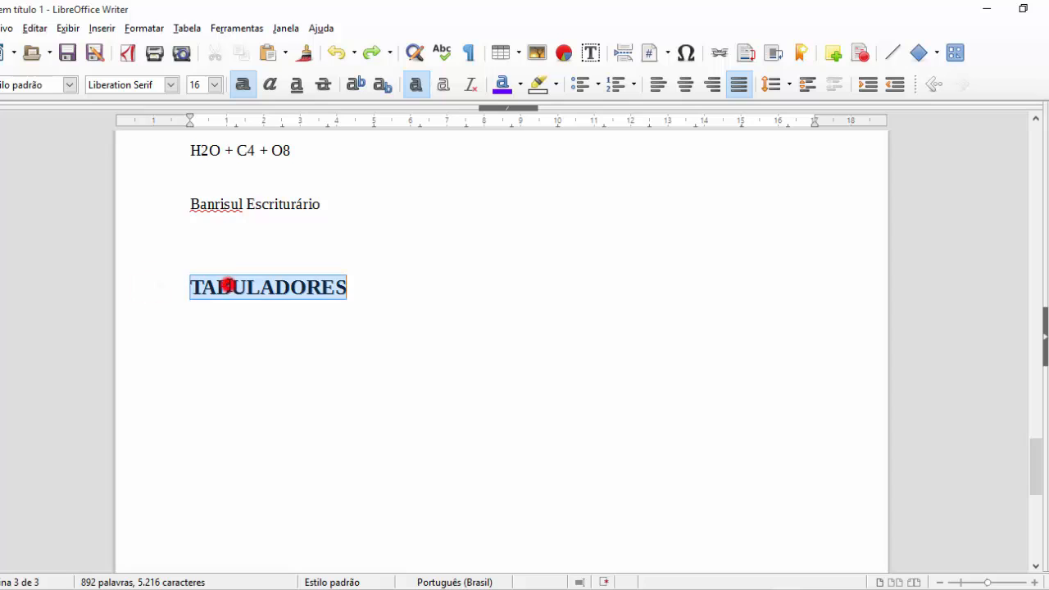
pyautogui.click(394, 287)
pyautogui.click(305, 287)
pyautogui.click(263, 286)
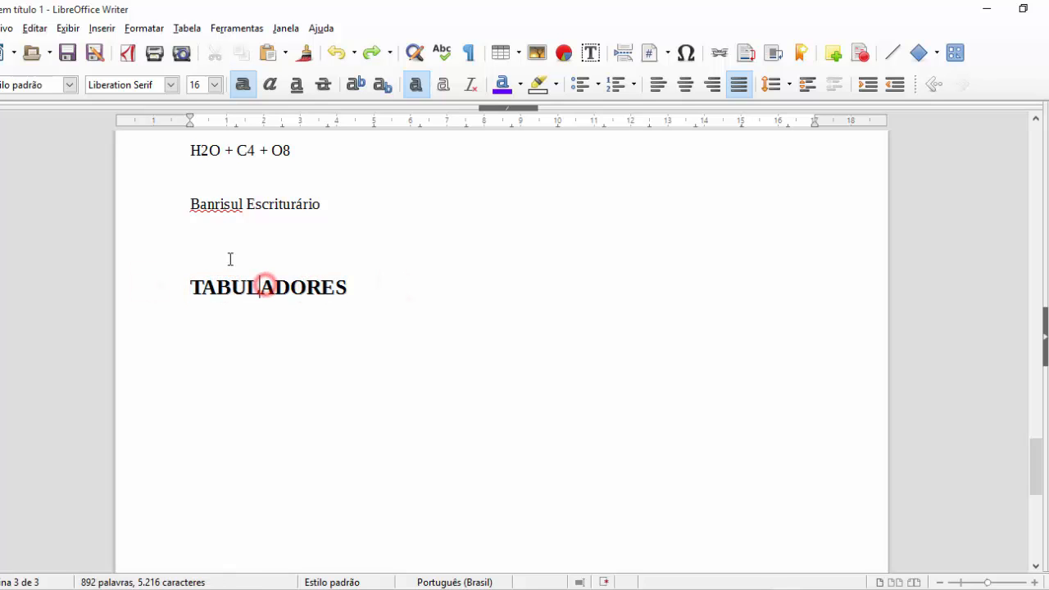
# - Apply the Amarelo verde 4 highlight to TABULADORES in the Character settings
pyautogui.click(144, 28)
pyautogui.click(152, 82)
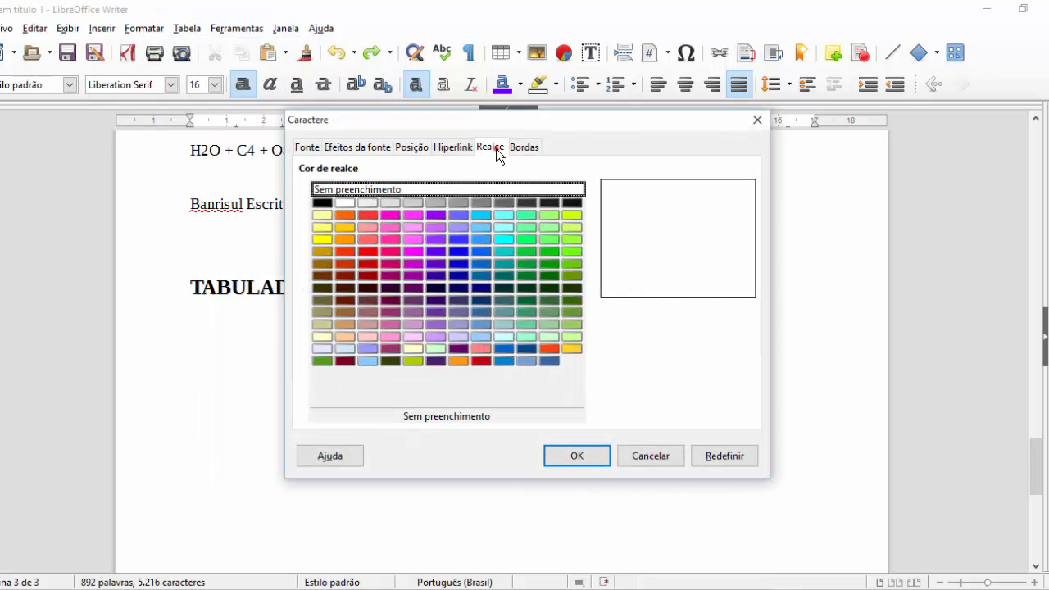
pyautogui.click(492, 146)
pyautogui.click(571, 263)
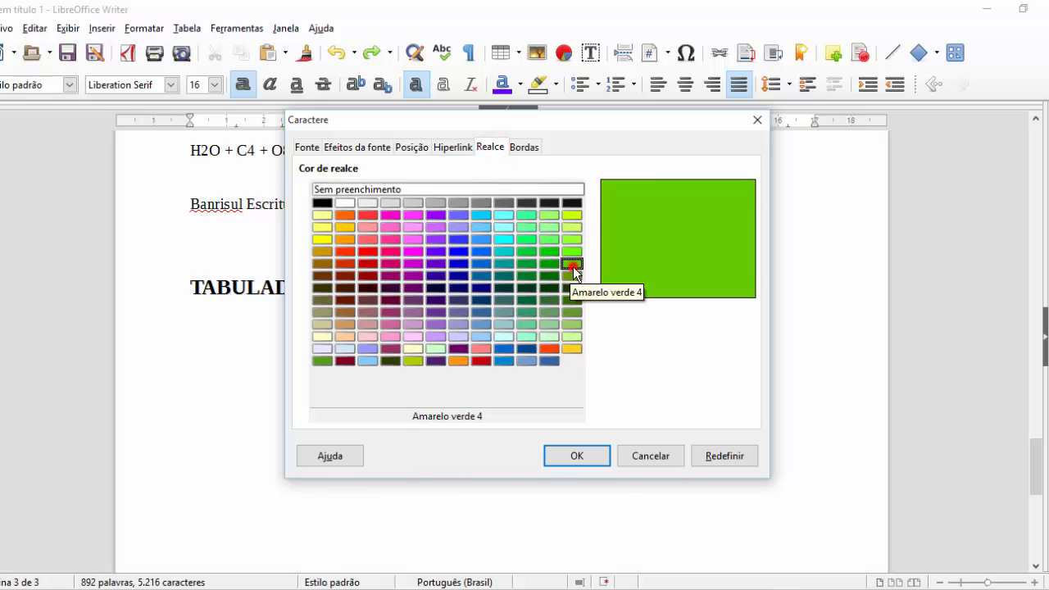
pyautogui.click(577, 451)
pyautogui.click(460, 282)
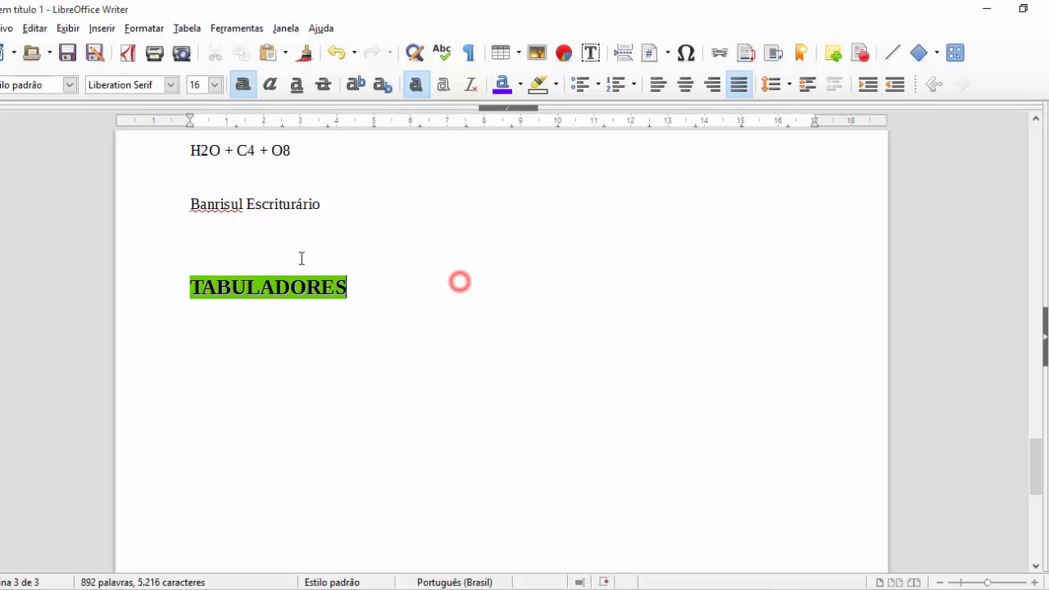
pyautogui.click(271, 335)
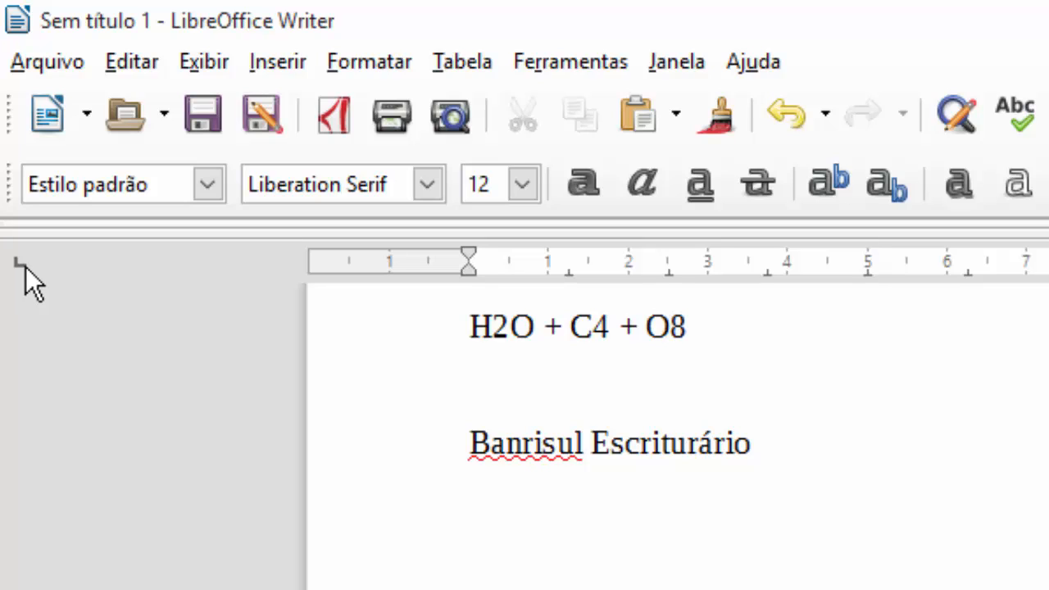
# - Cycle the ruler's tab type back to left and add a left tab stop near 1.5 cm
pyautogui.click(23, 266)
pyautogui.click(28, 270)
pyautogui.click(9, 261)
pyautogui.click(22, 261)
pyautogui.click(22, 261)
pyautogui.click(20, 261)
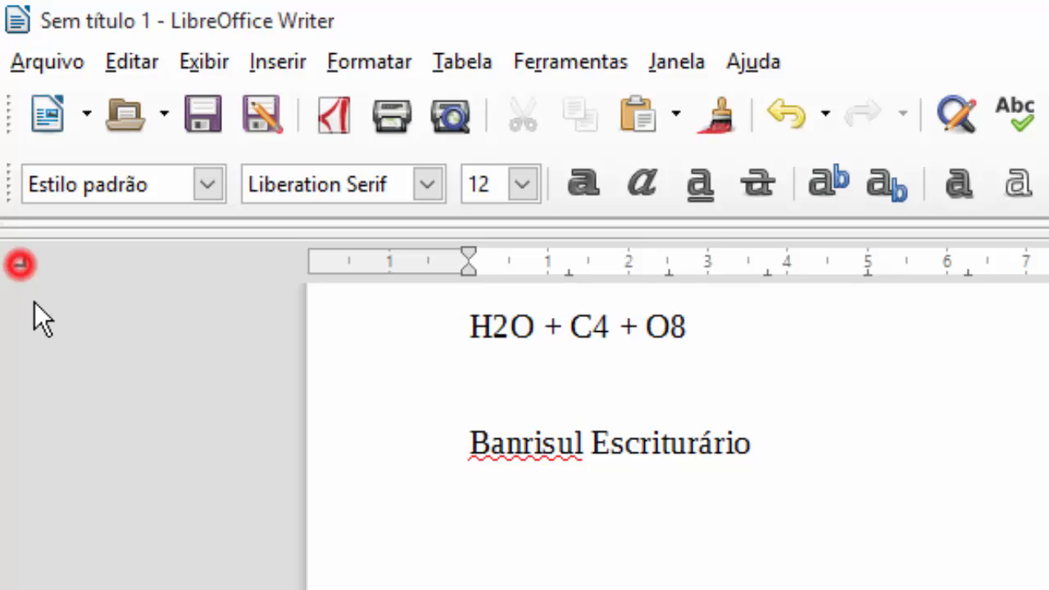
pyautogui.click(22, 262)
pyautogui.click(22, 262)
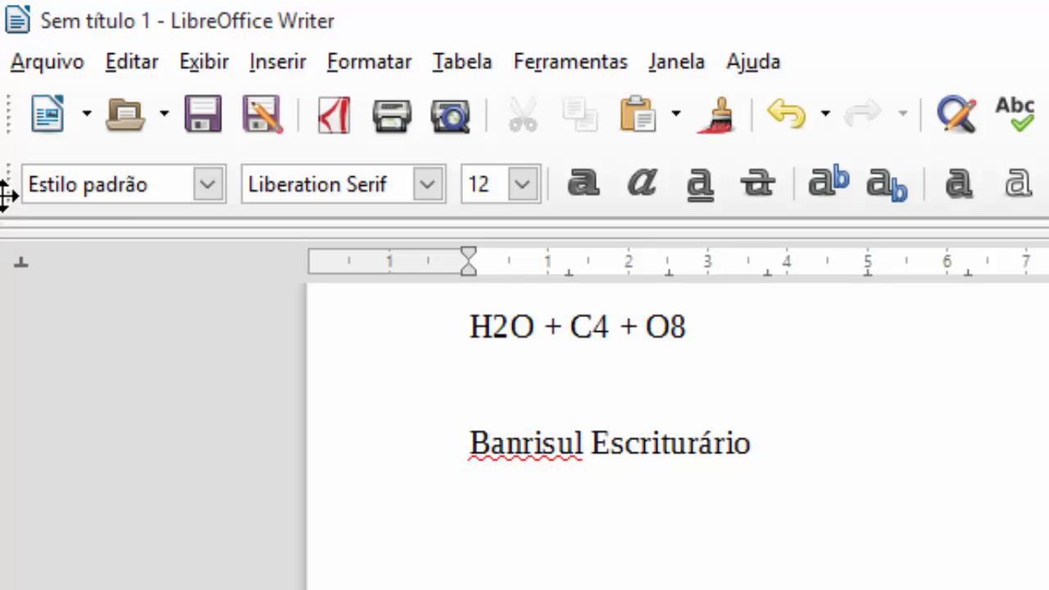
pyautogui.click(22, 262)
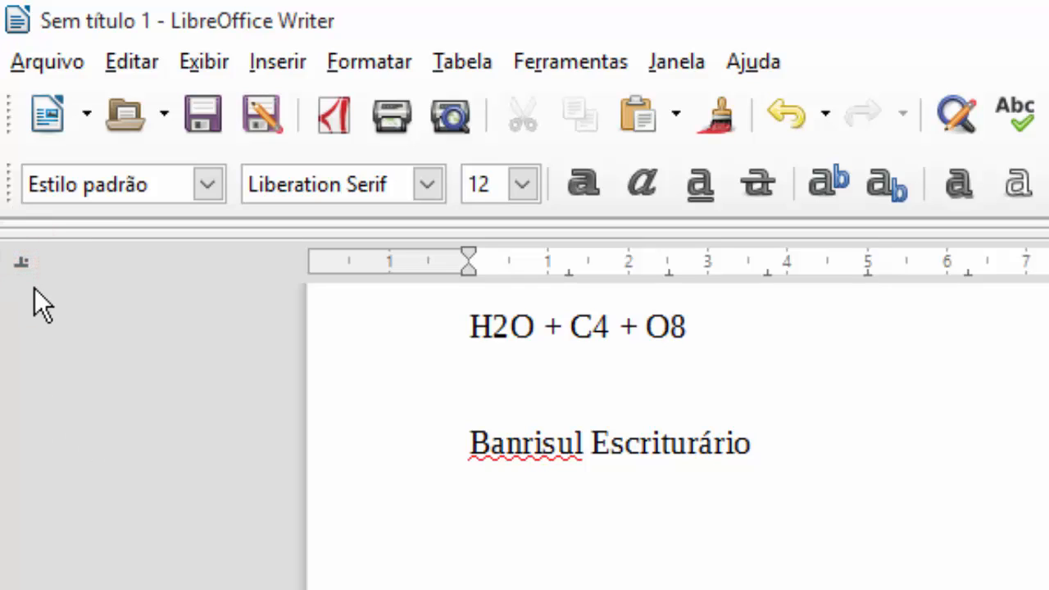
pyautogui.click(23, 263)
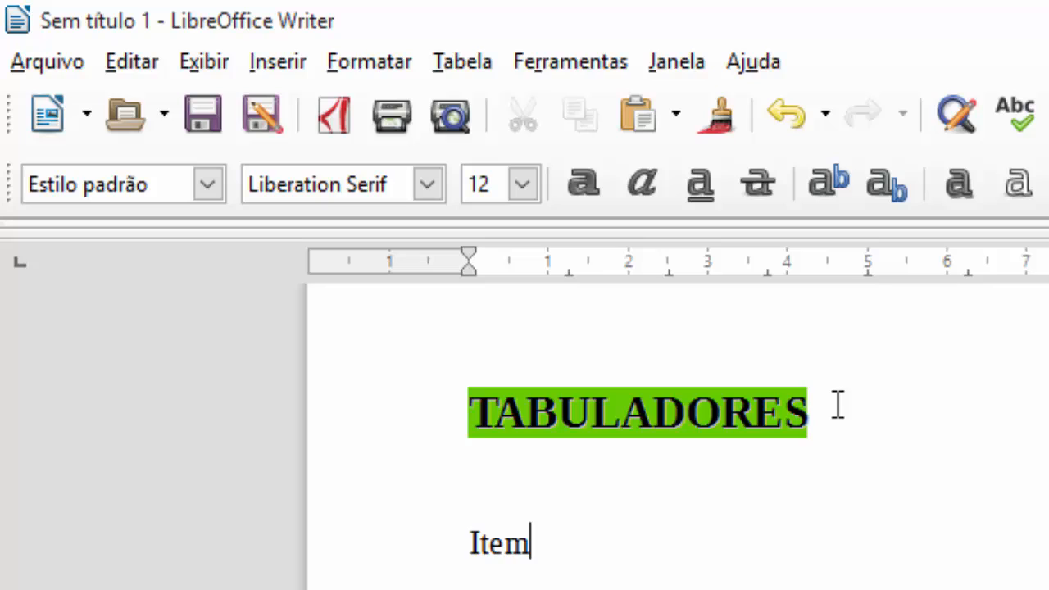
pyautogui.scroll(-2, 836, 402)
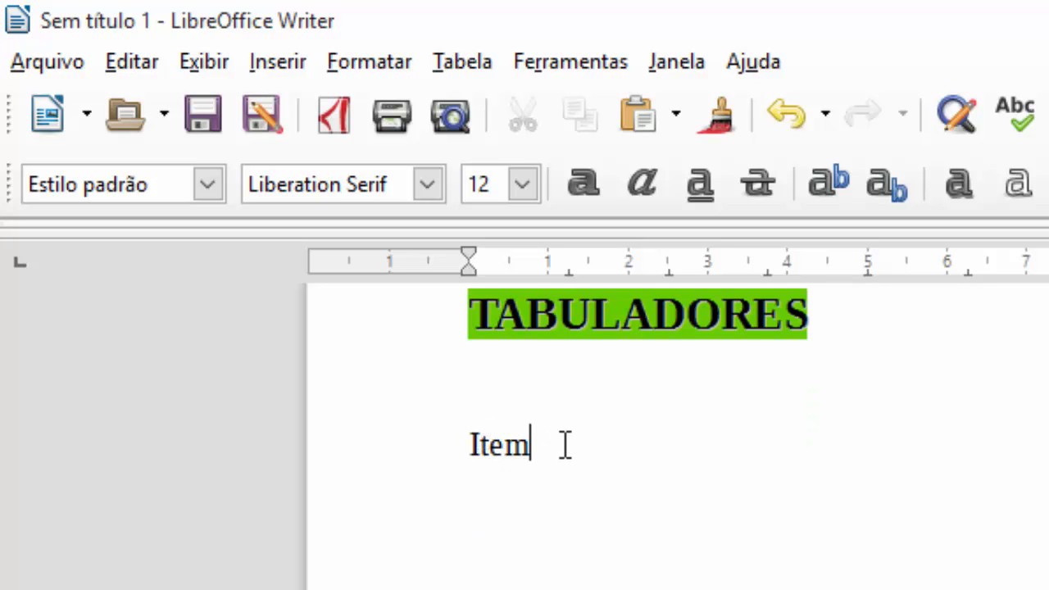
pyautogui.click(588, 272)
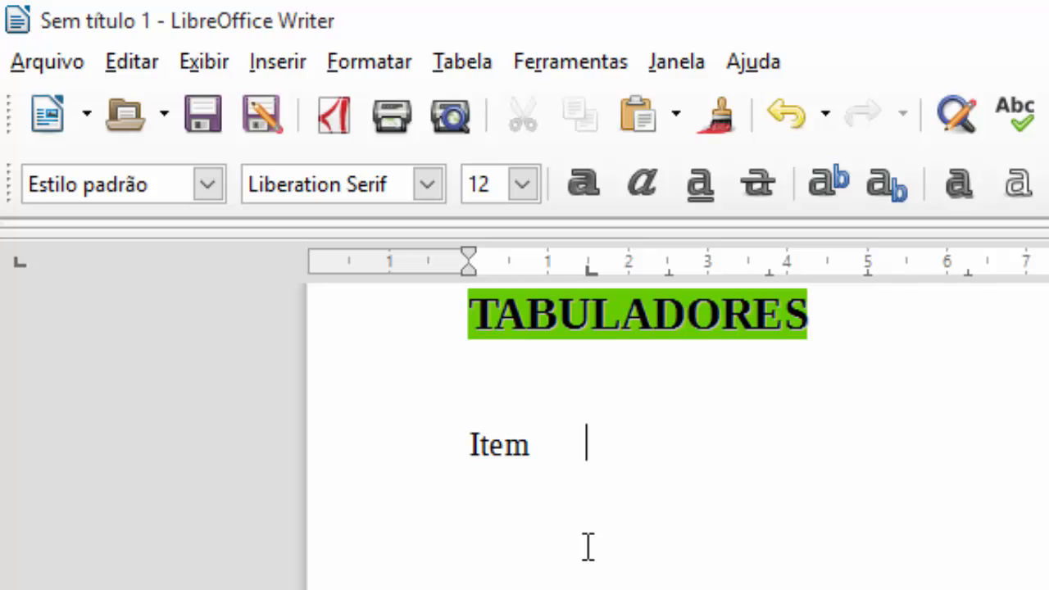
# - Nudge the Item tab stop right and type Descrição after the tab
pyautogui.write('TAB')
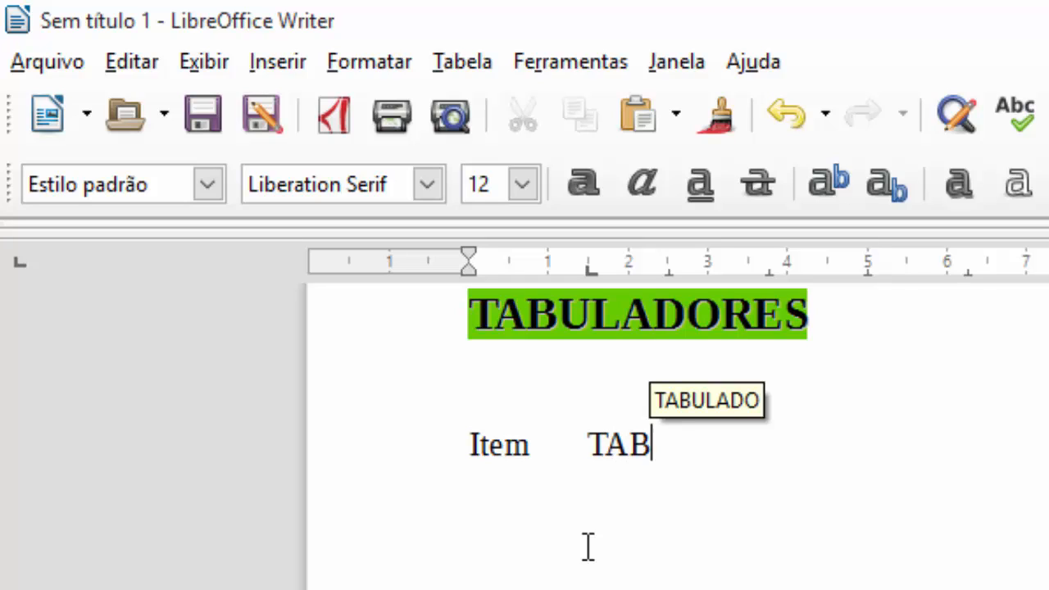
pyautogui.press('BackSpace')
pyautogui.press('BackSpace')
pyautogui.press('BackSpace')
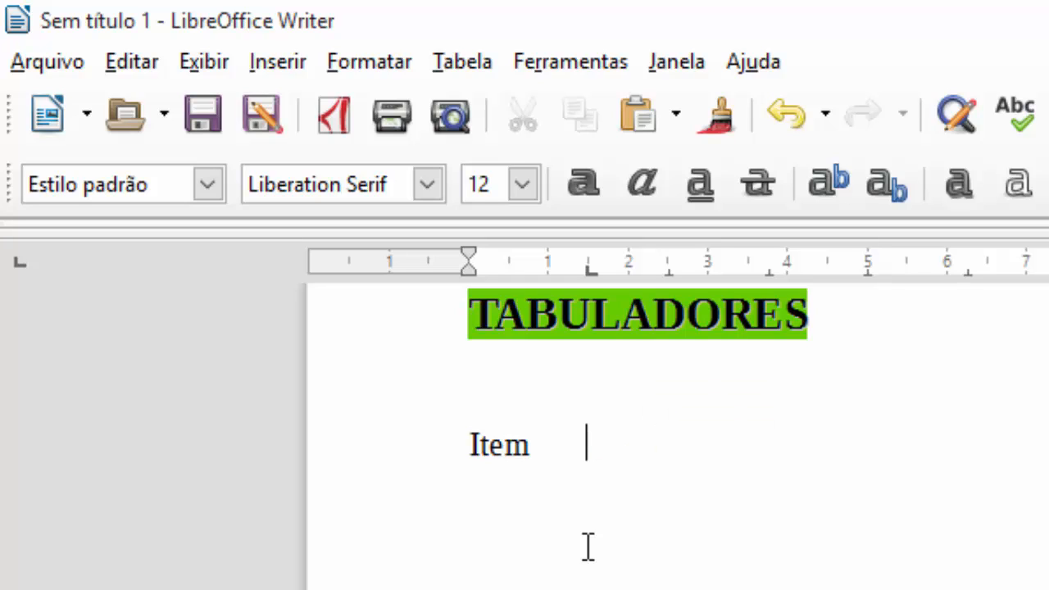
pyautogui.hotkey('ctrl', 'F10')
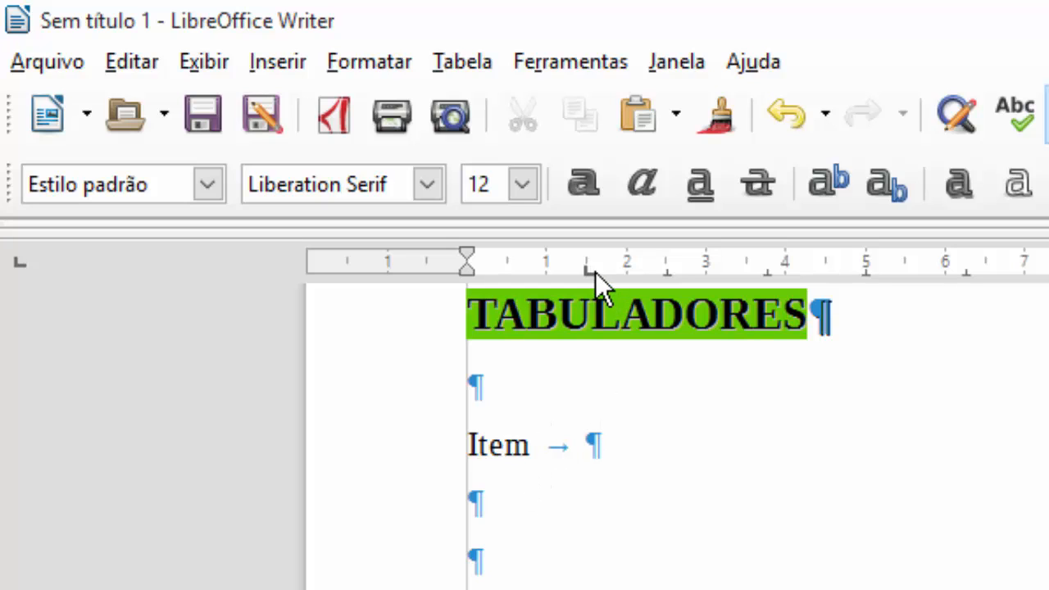
pyautogui.moveTo(592, 271)
pyautogui.mouseDown()
pyautogui.moveTo(777, 286)
pyautogui.moveTo(783, 277)
pyautogui.moveTo(919, 277)
pyautogui.moveTo(625, 274)
pyautogui.moveTo(595, 261)
pyautogui.mouseUp()
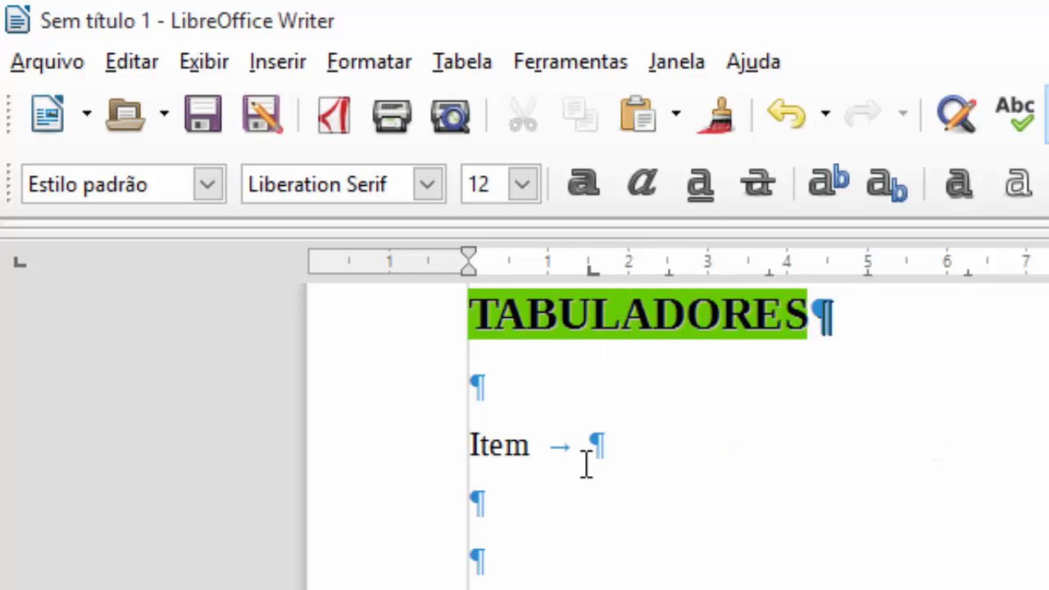
pyautogui.click(1043, 113)
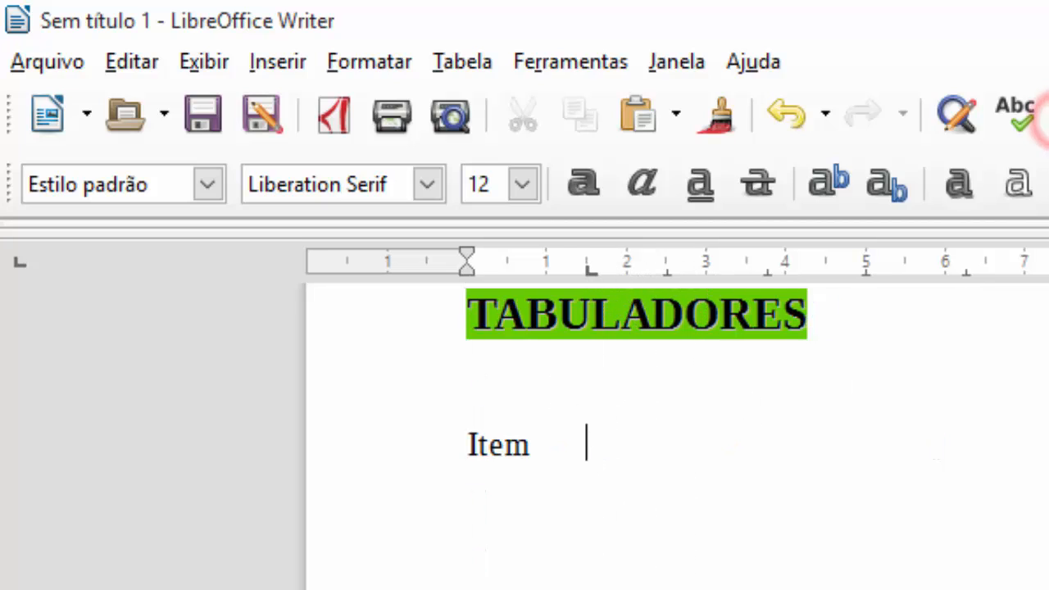
pyautogui.write('dESCRIÇÃO')
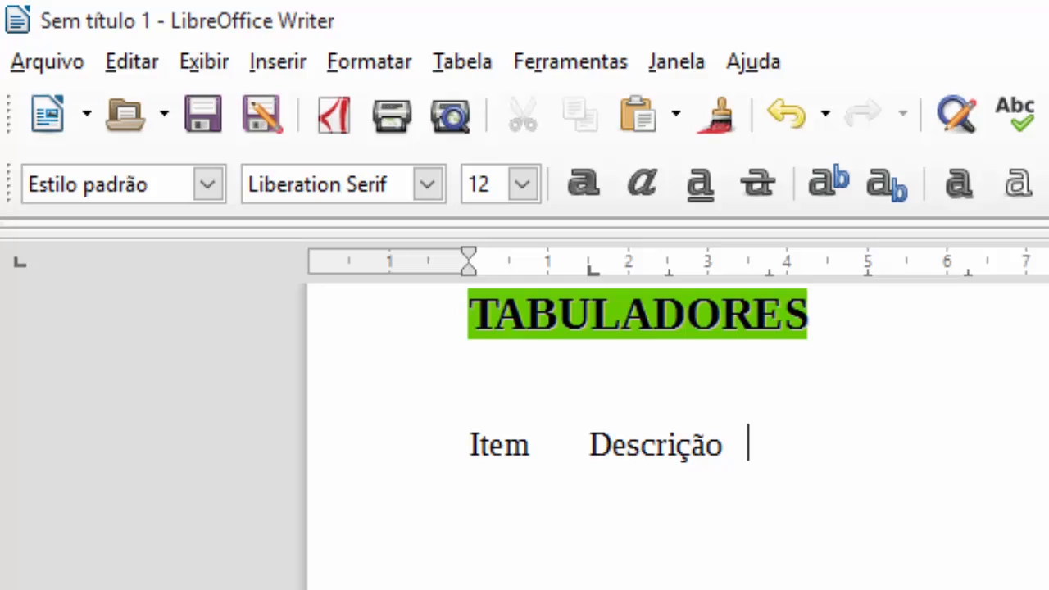
pyautogui.press('BackSpace')
pyautogui.press('BackSpace')
pyautogui.press('BackSpace')
# - Add a tab stop at 7 cm and type Estoque there
pyautogui.click(1021, 269)
pyautogui.press('Tab')
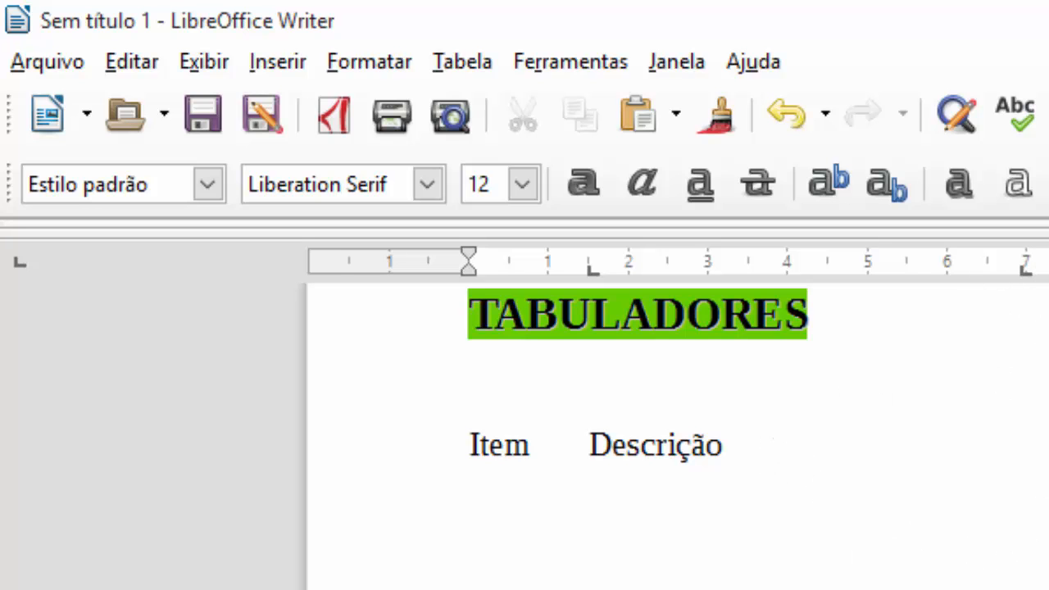
pyautogui.write('Estoque')
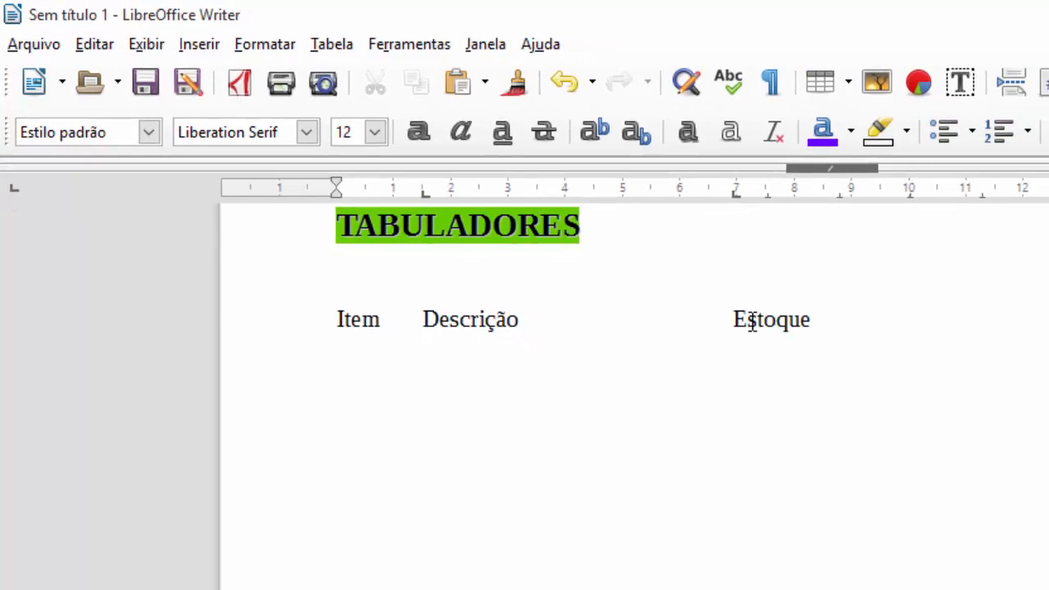
# - Add a decimal tab stop near 11 cm and type Preço Unit. at it
pyautogui.click(16, 191)
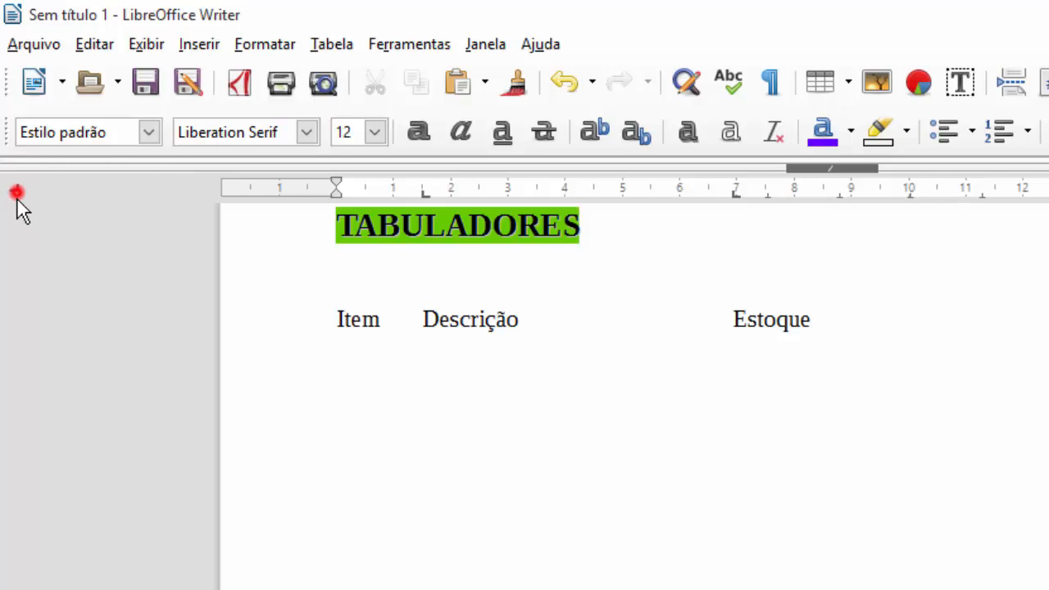
pyautogui.click(15, 192)
pyautogui.click(16, 194)
pyautogui.click(964, 194)
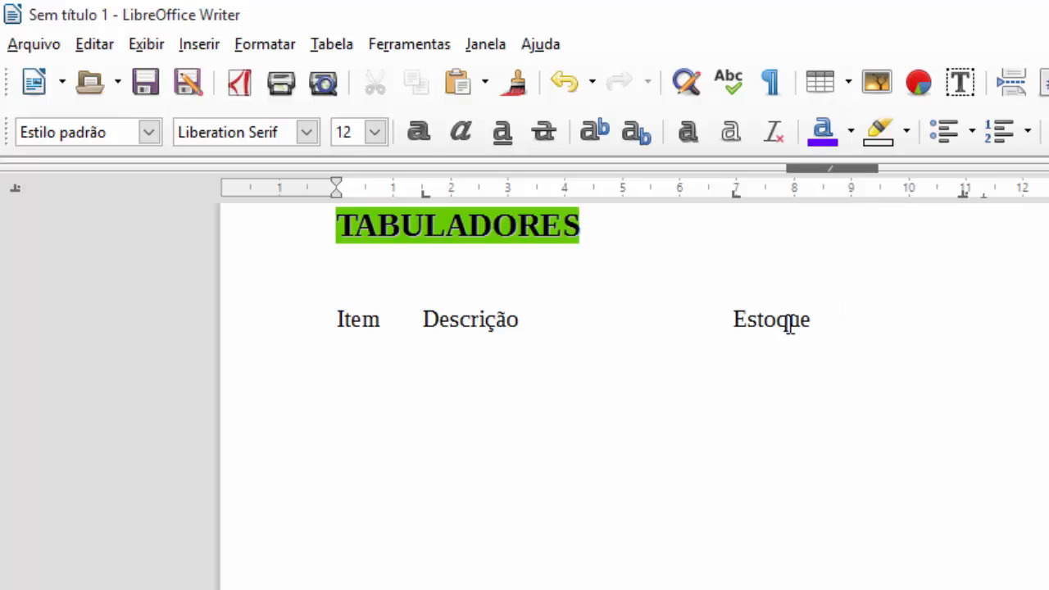
pyautogui.press('Tab')
pyautogui.write('Preç')
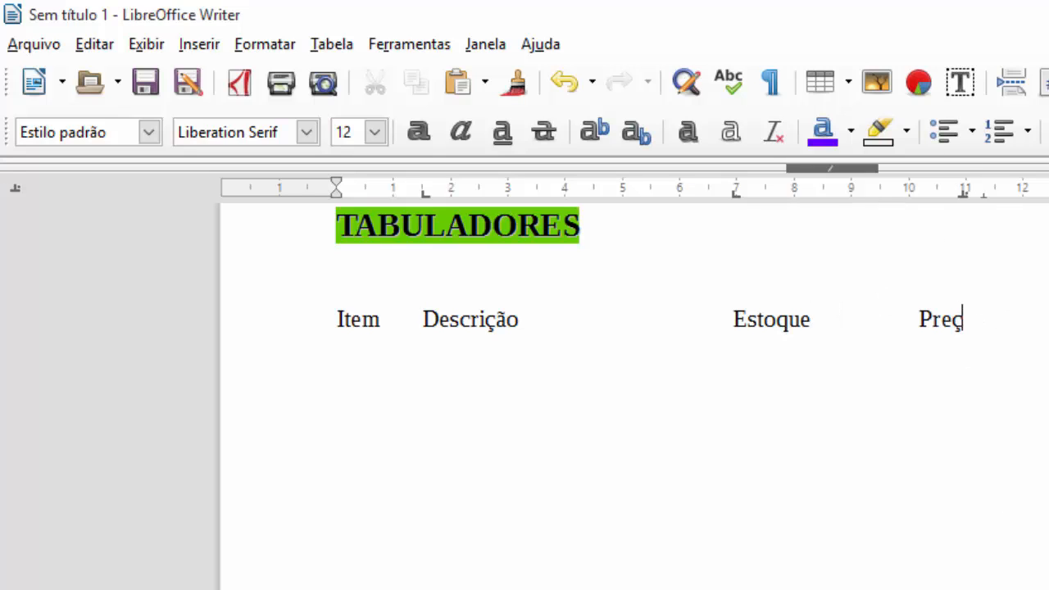
pyautogui.write('o Unit.')
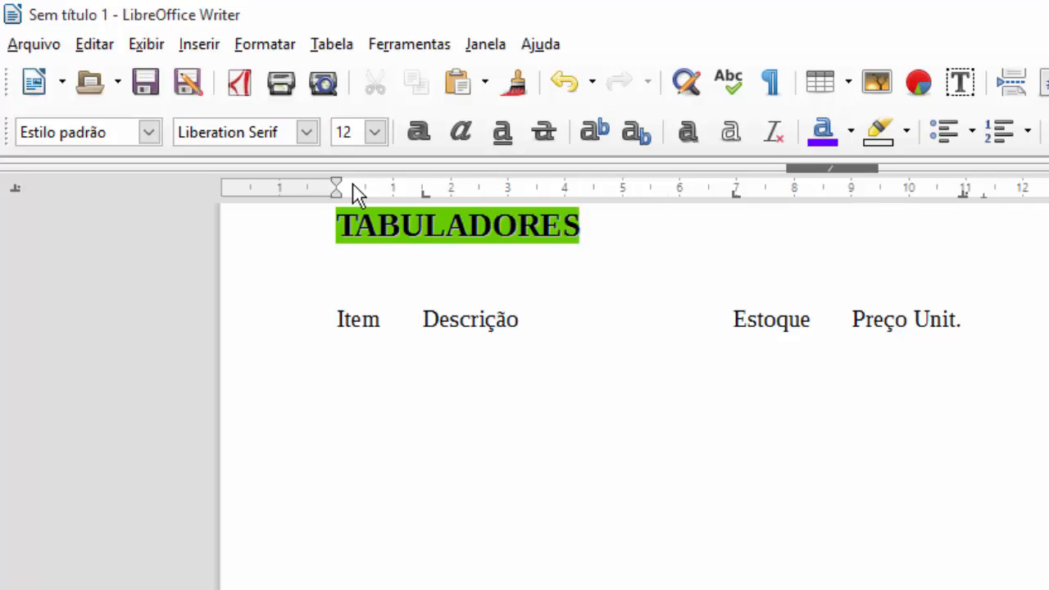
pyautogui.click(17, 194)
pyautogui.click(16, 193)
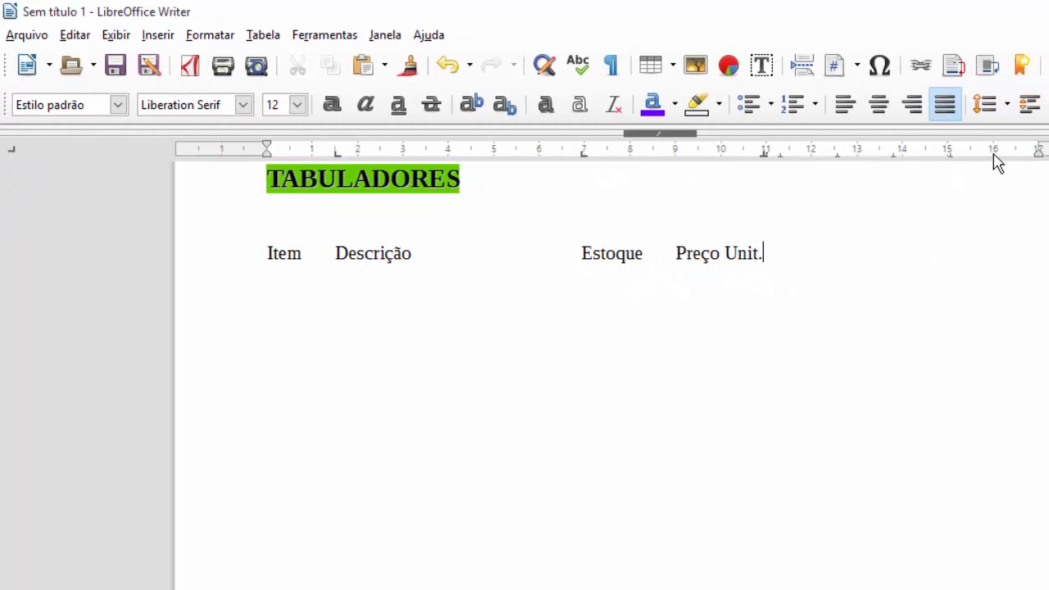
# - Add a tab stop near 16 cm and type Fornecedor after Preço Unit
pyautogui.click(994, 153)
pyautogui.press('Tab')
pyautogui.write('Fornecedor')
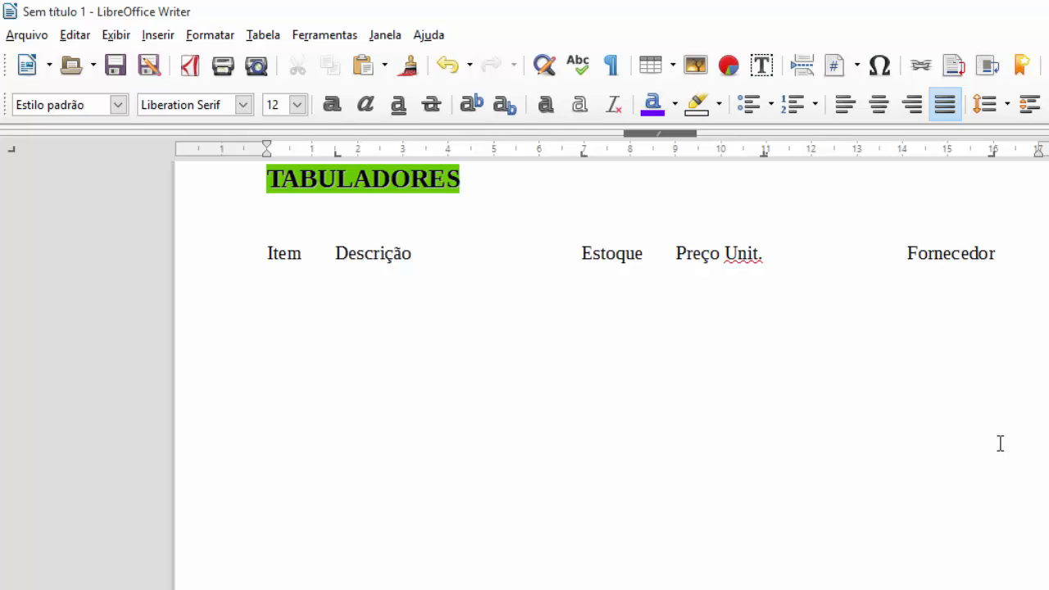
# - Enter row 01 (Livro de Informática Excel, 10, 25,00, supplier name) and begin row 02
pyautogui.write('01\tLivro de Informá')
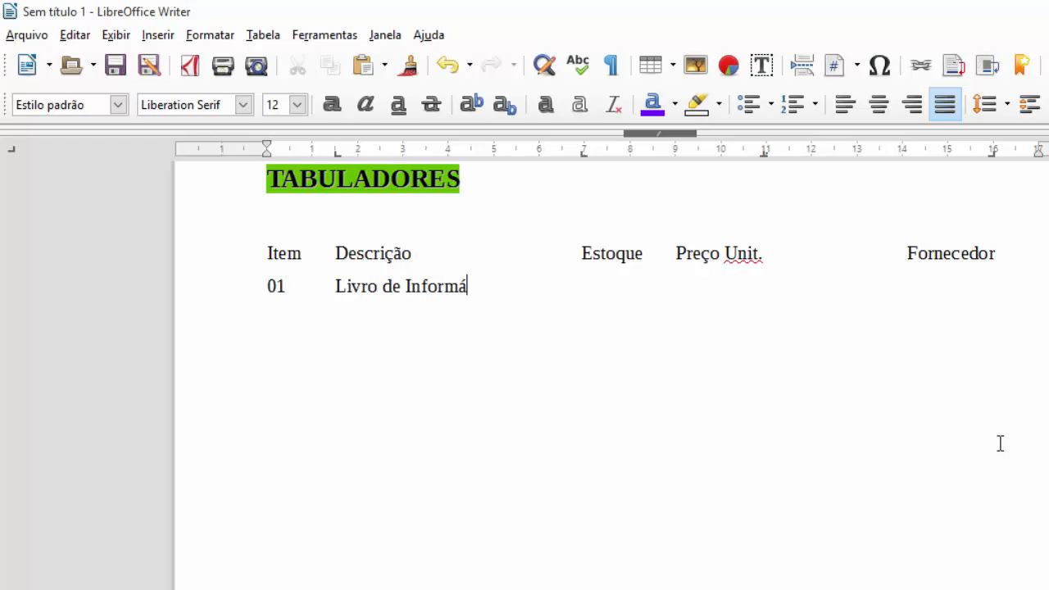
pyautogui.write('tica Excel')
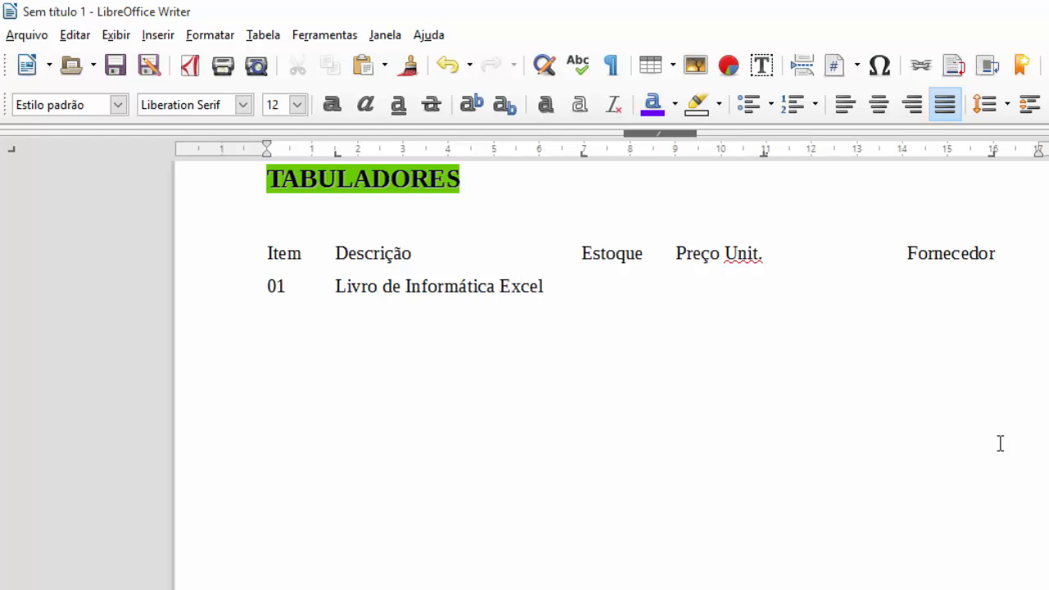
pyautogui.press('Tab')
pyautogui.write('10\t25,0')
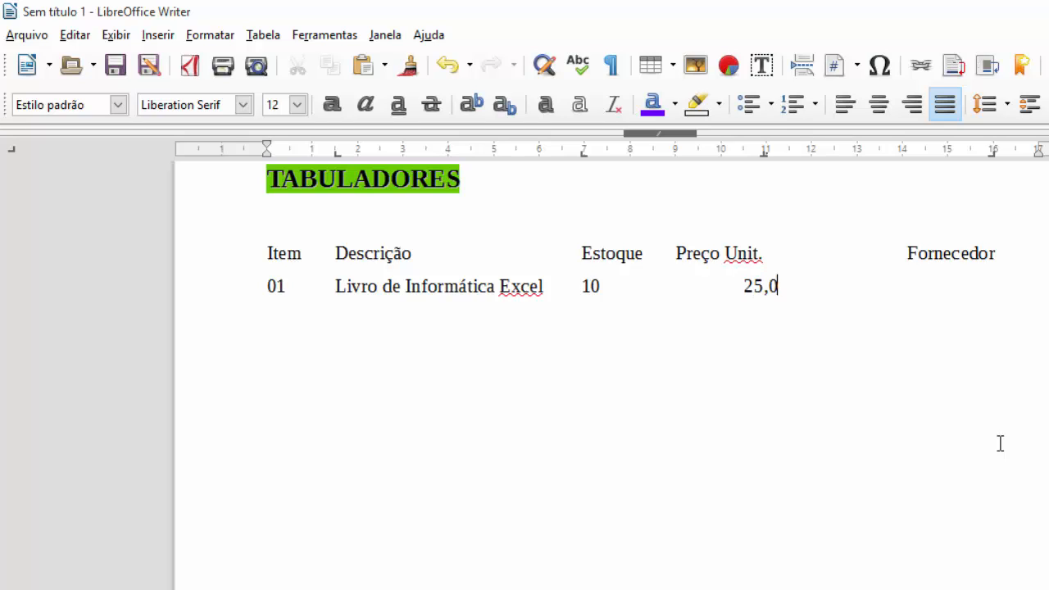
pyautogui.write('0')
pyautogui.click(762, 154)
pyautogui.press('Tab')
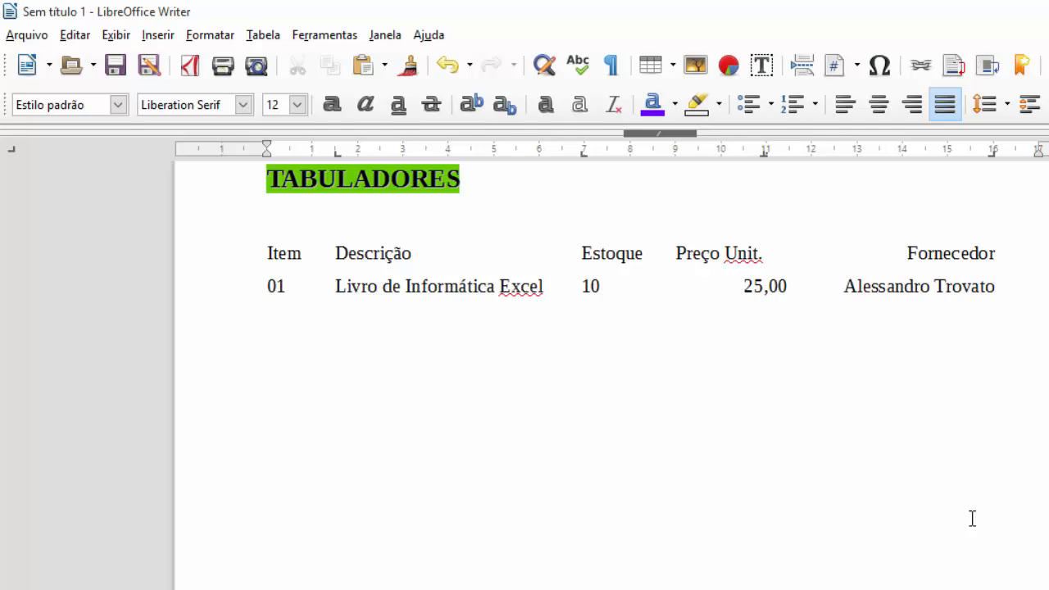
pyautogui.press('Return')
pyautogui.write('02\tLivro de')
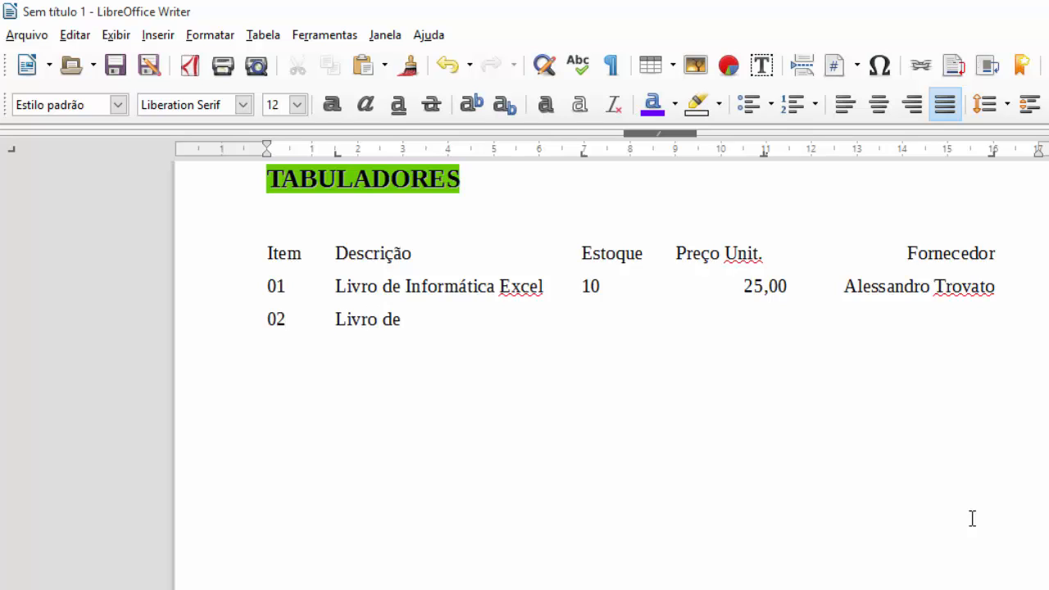
pyautogui.write(' Informá')
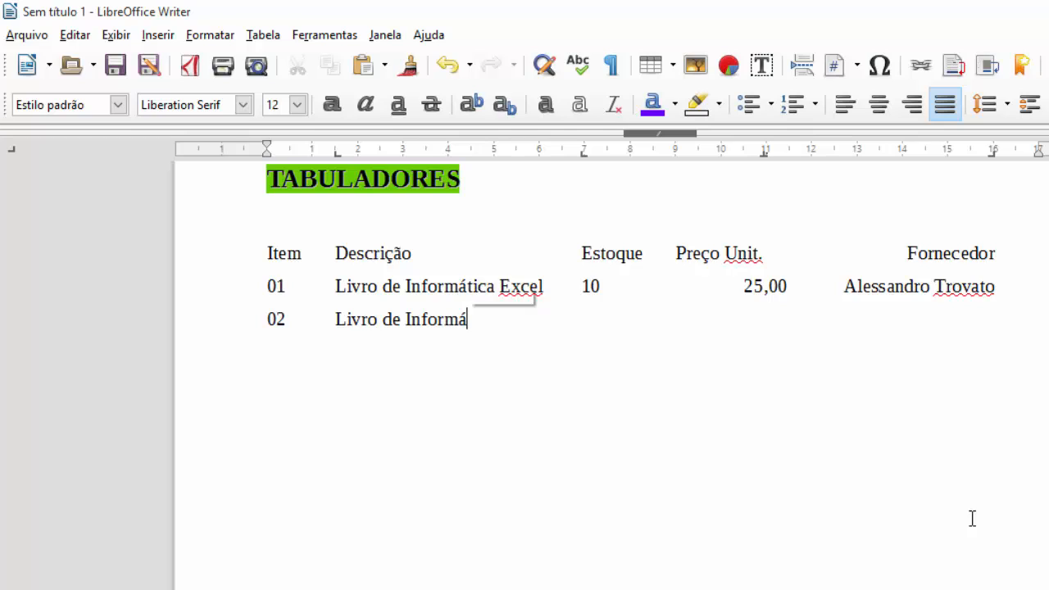
pyautogui.write('tica Cal')
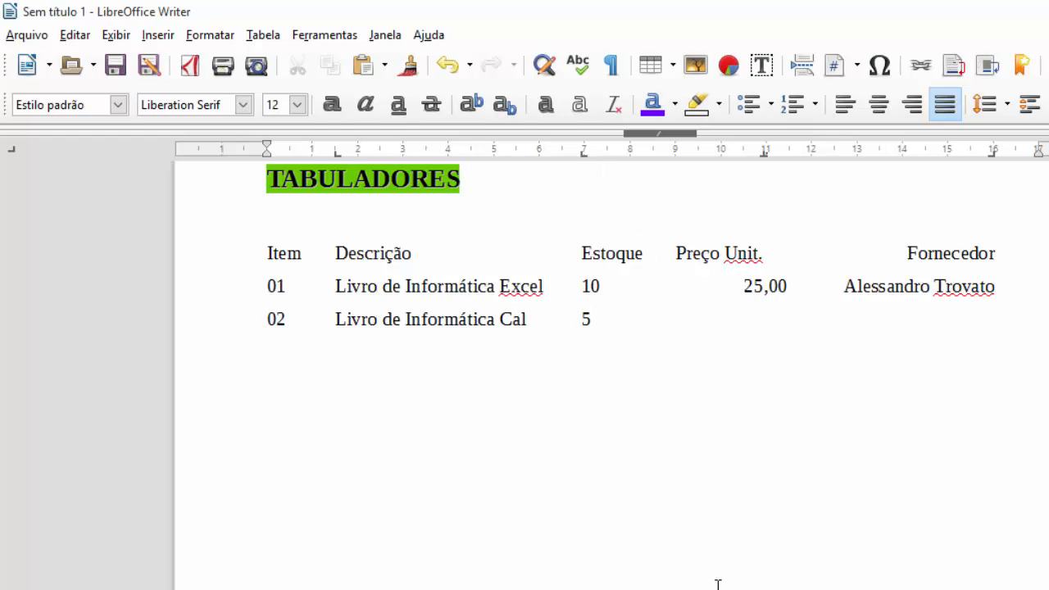
# - Complete row 02 by correcting 'Calc', entering price 1.200,00 and the supplier's name, then start a new line
pyautogui.click(528, 319)
pyautogui.write('c')
pyautogui.click(750, 318)
pyautogui.write('1.200,00')
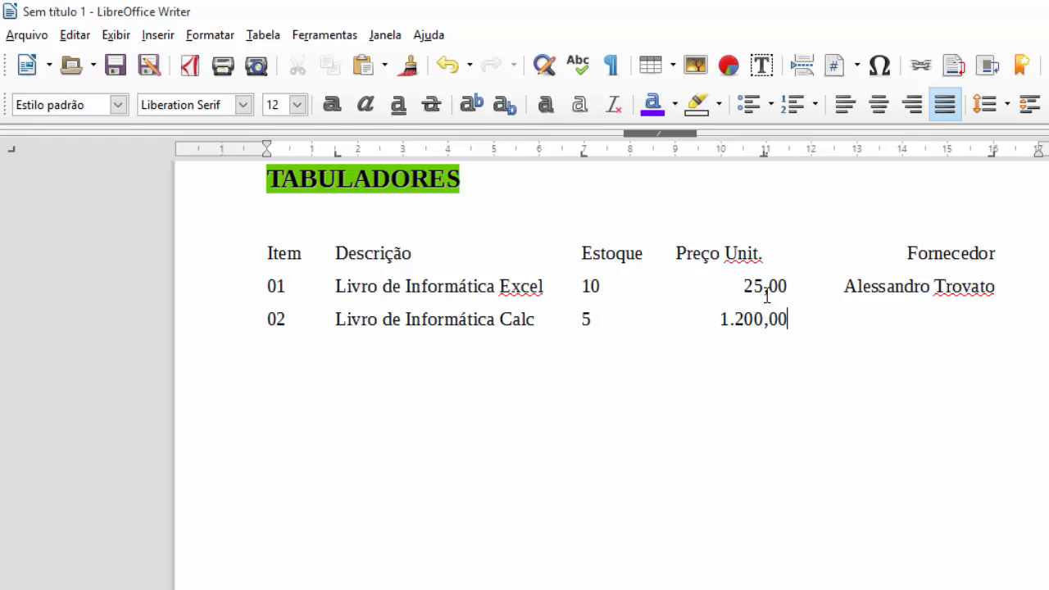
pyautogui.press('Tab')
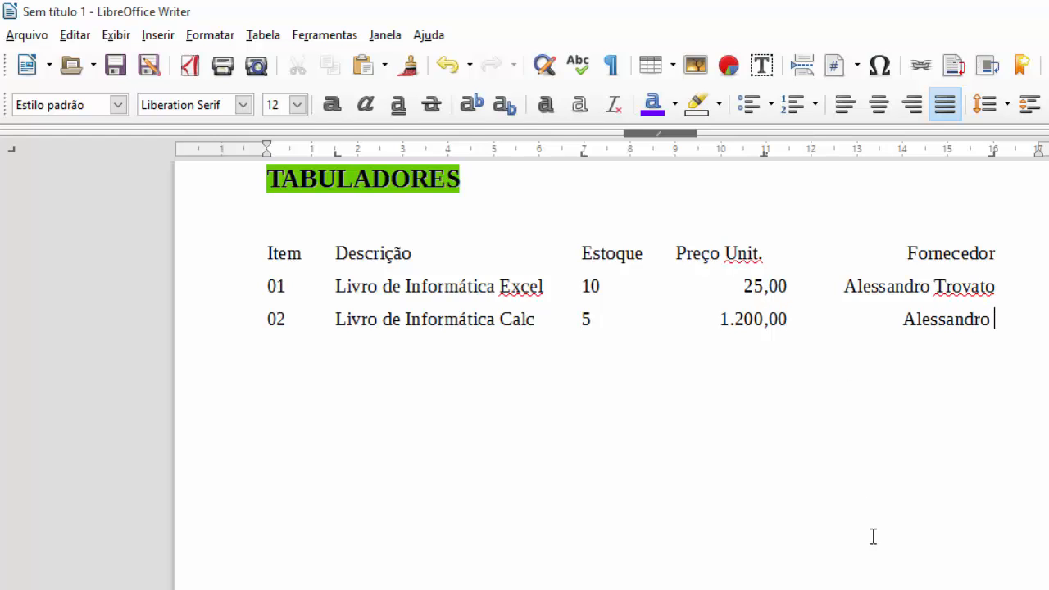
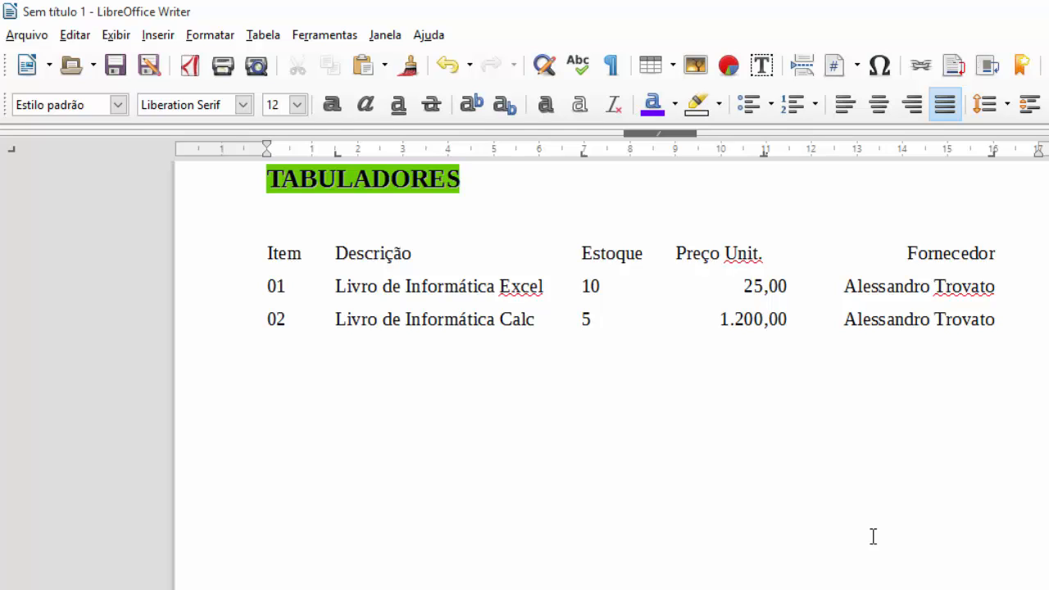
pyautogui.press('Return')
# - Select the list rows and move the Descrição and Estoque tab stops left on the ruler
pyautogui.click(192, 322)
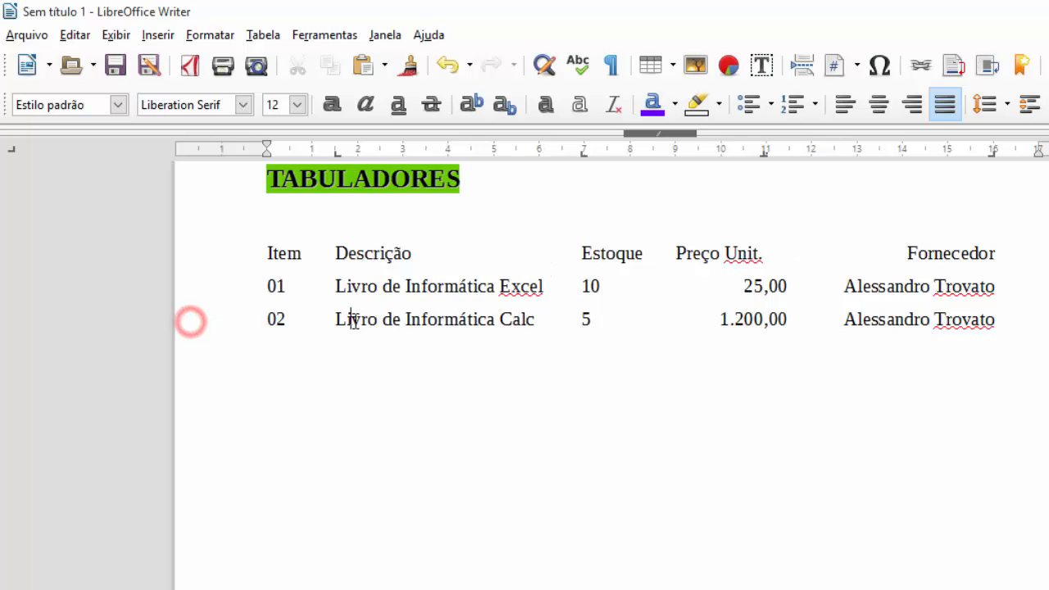
pyautogui.moveTo(997, 322)
pyautogui.mouseDown()
pyautogui.moveTo(318, 268)
pyautogui.moveTo(257, 236)
pyautogui.mouseUp()
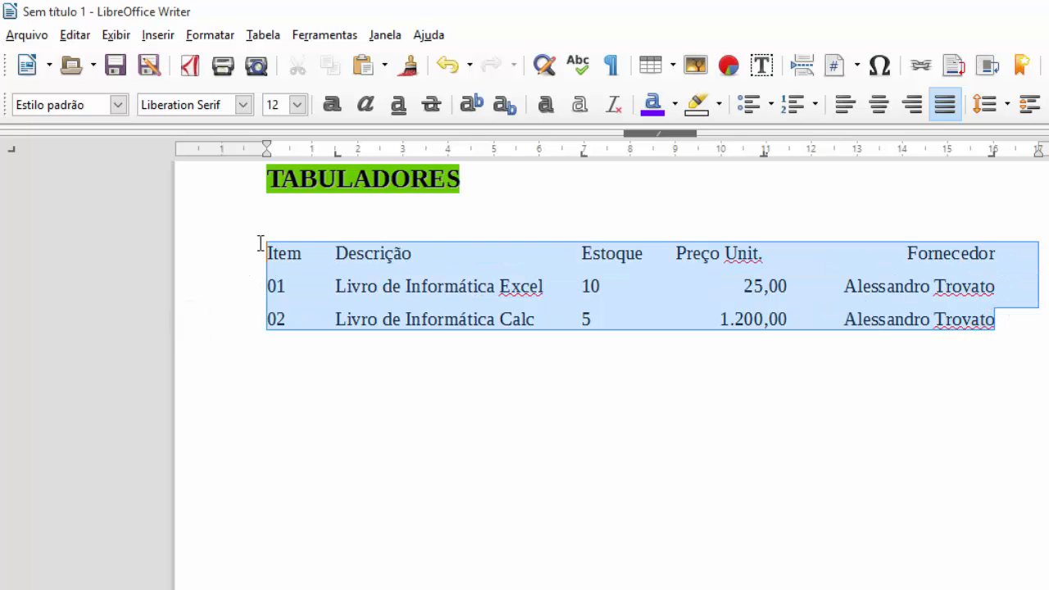
pyautogui.click(340, 153)
pyautogui.moveTo(340, 154); pyautogui.dragTo(314, 164)
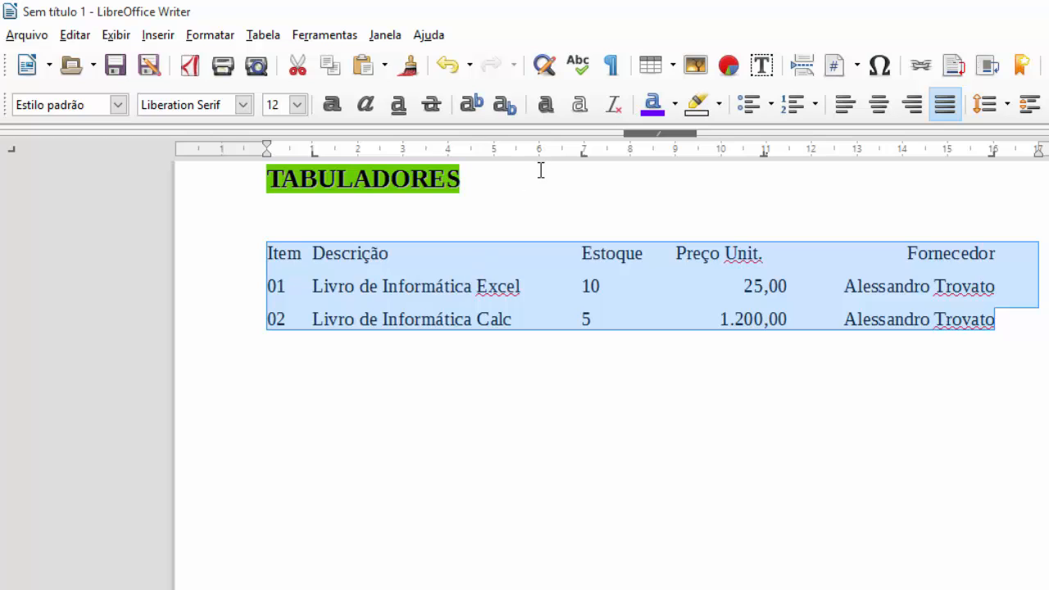
pyautogui.moveTo(583, 152); pyautogui.dragTo(547, 160)
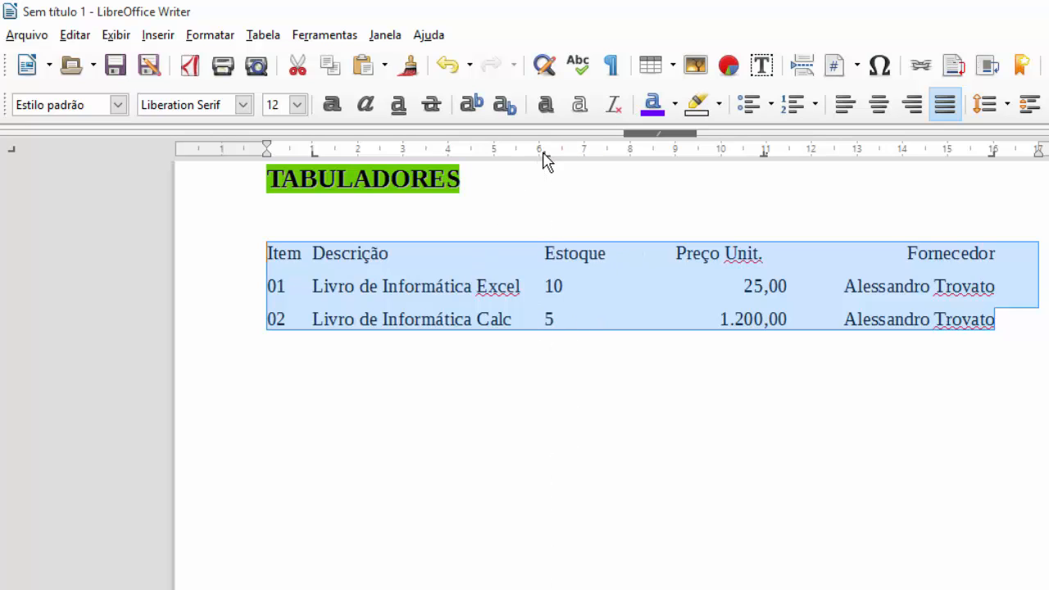
pyautogui.click(683, 390)
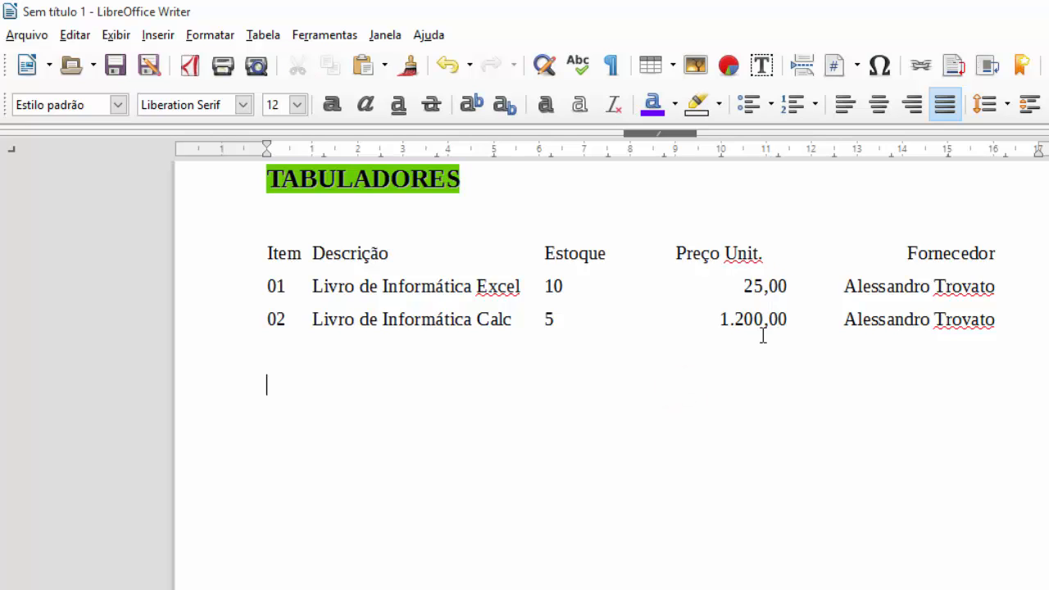
# - Replace the price tab with a centred stop near 9.2 cm and push the last stop to the right margin
pyautogui.click(762, 315)
pyautogui.moveTo(1014, 319); pyautogui.dragTo(232, 265)
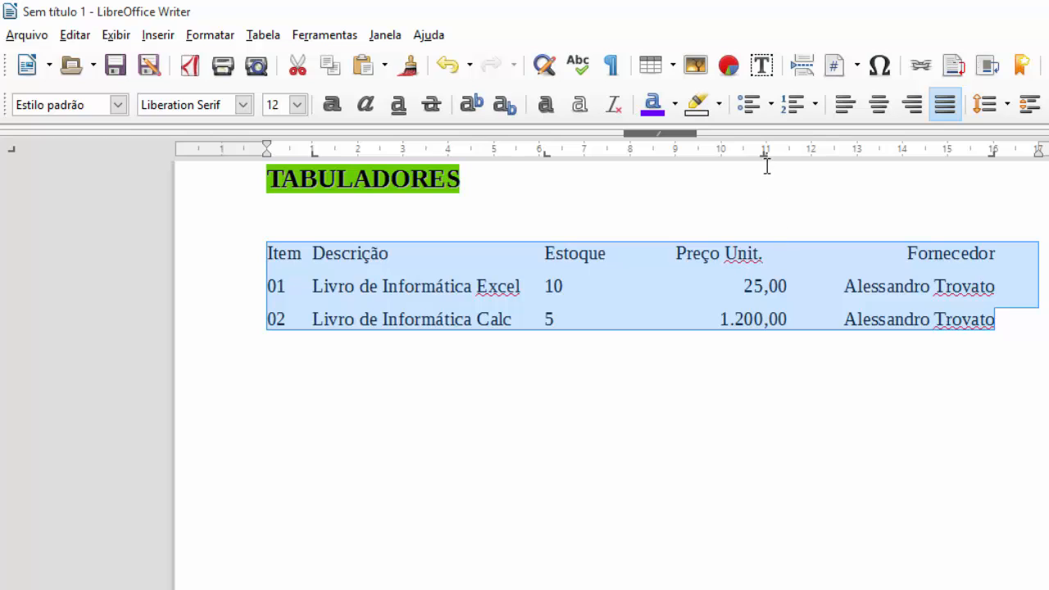
pyautogui.moveTo(764, 154); pyautogui.dragTo(761, 207)
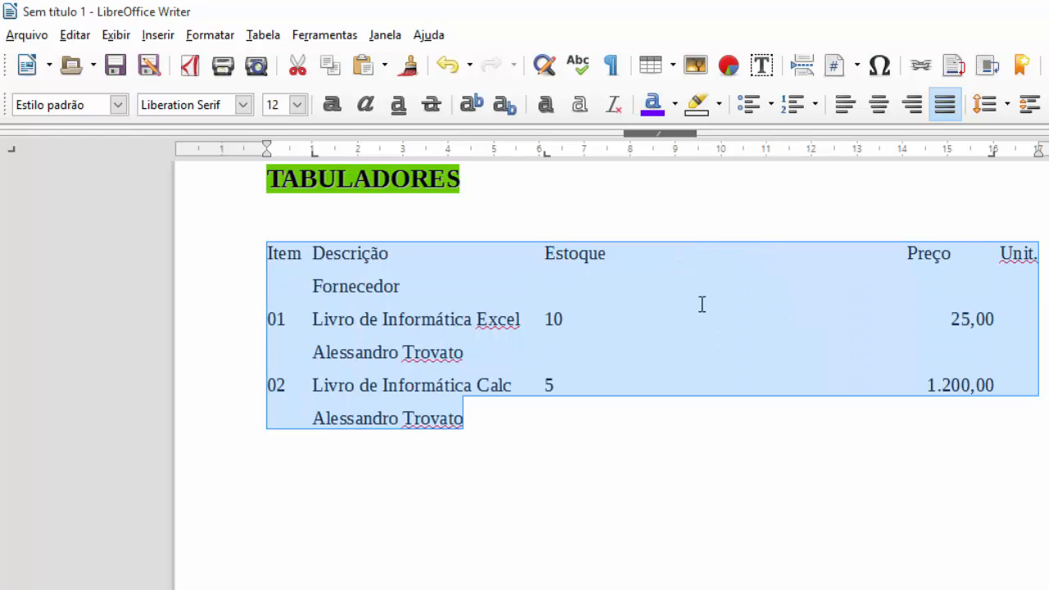
pyautogui.click(12, 151)
pyautogui.click(763, 153)
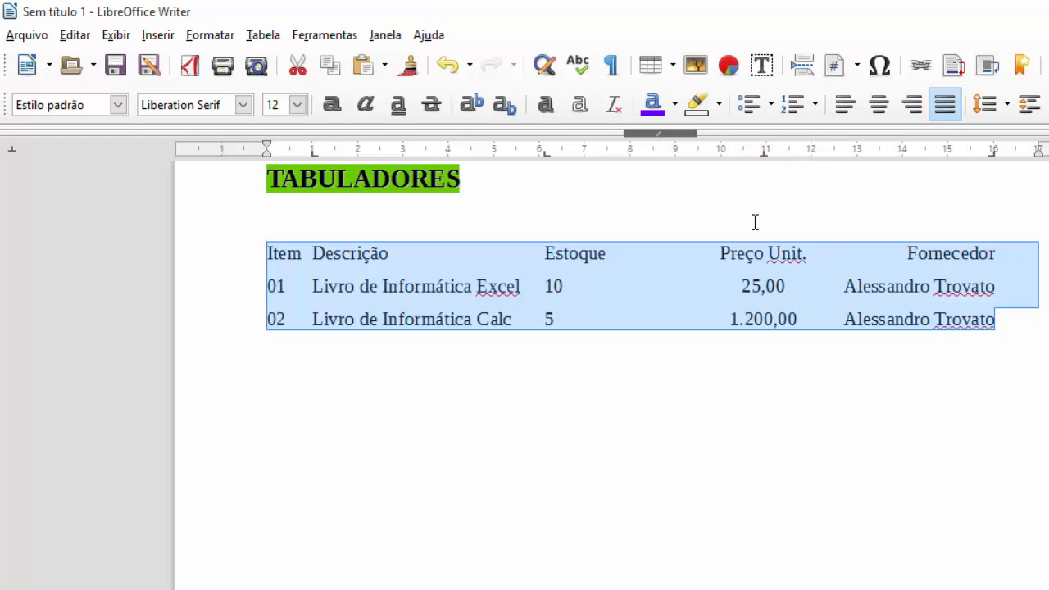
pyautogui.click(765, 154)
pyautogui.moveTo(764, 154); pyautogui.dragTo(685, 156)
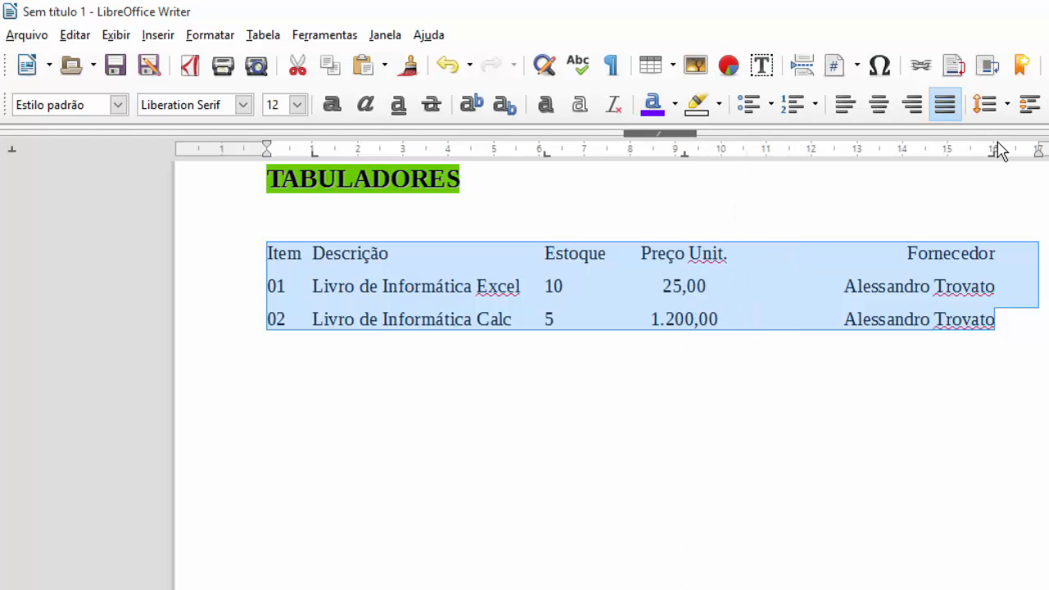
pyautogui.moveTo(997, 154); pyautogui.dragTo(1024, 159)
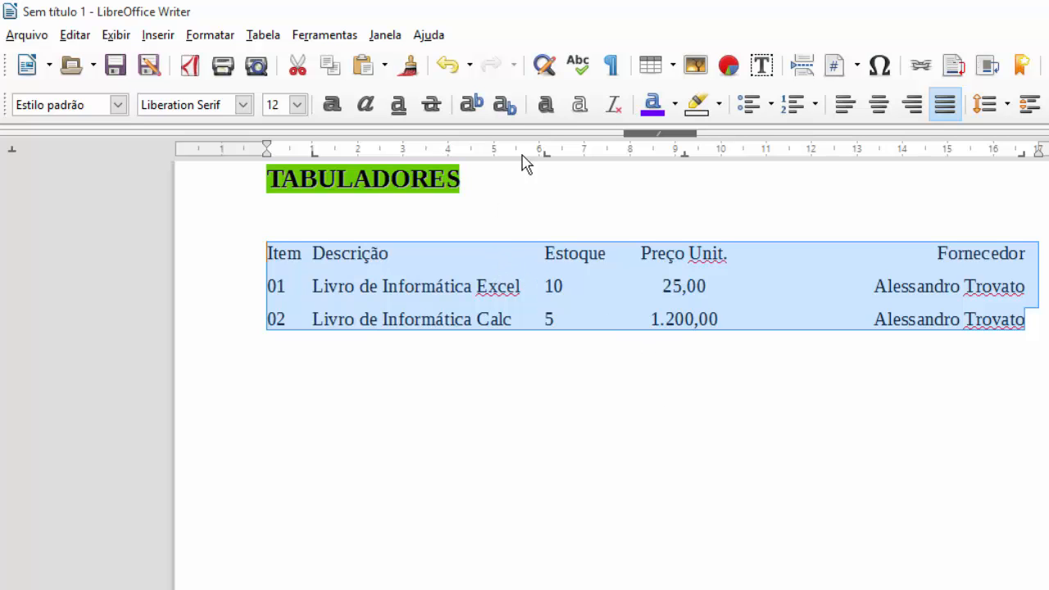
pyautogui.moveTo(546, 155); pyautogui.dragTo(545, 155)
# - Set a dotted fill character on the 0,99 cm tab stop in the paragraph Tabulações settings
pyautogui.doubleClick(545, 155)
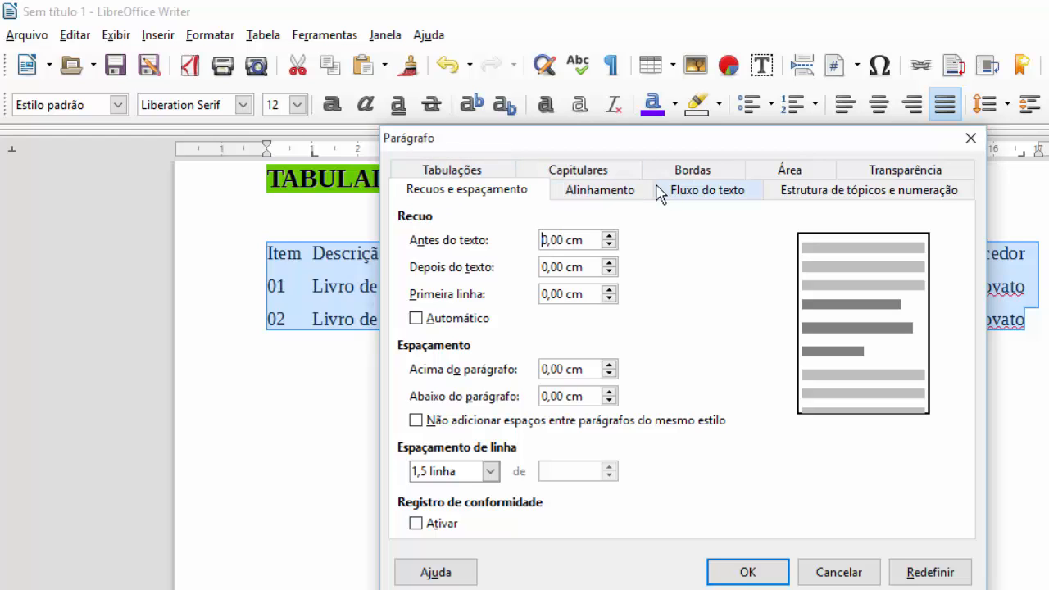
pyautogui.click(482, 171)
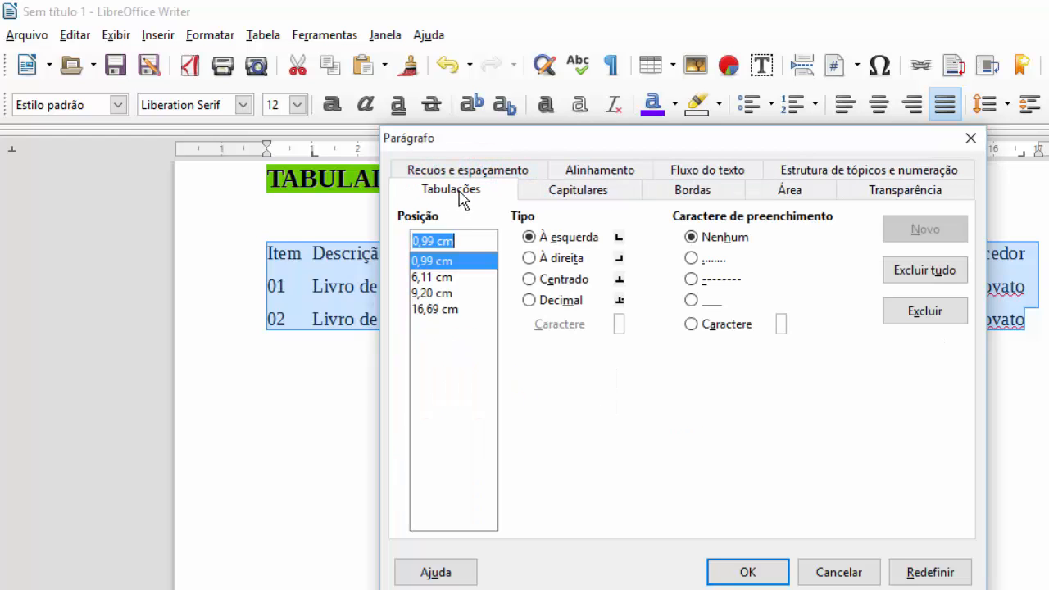
pyautogui.click(432, 277)
pyautogui.click(433, 261)
pyautogui.click(692, 259)
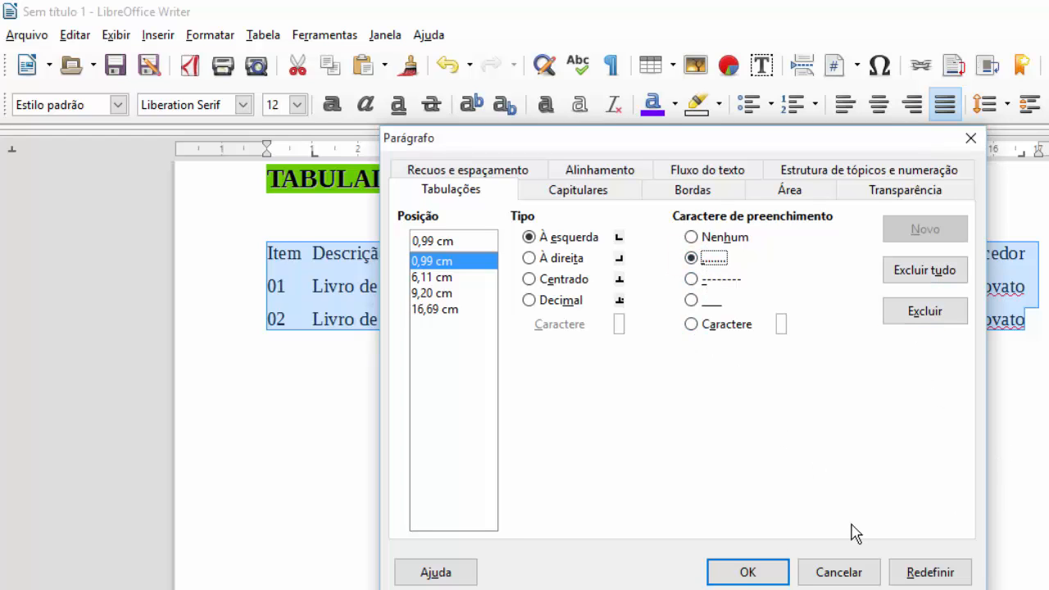
pyautogui.click(748, 572)
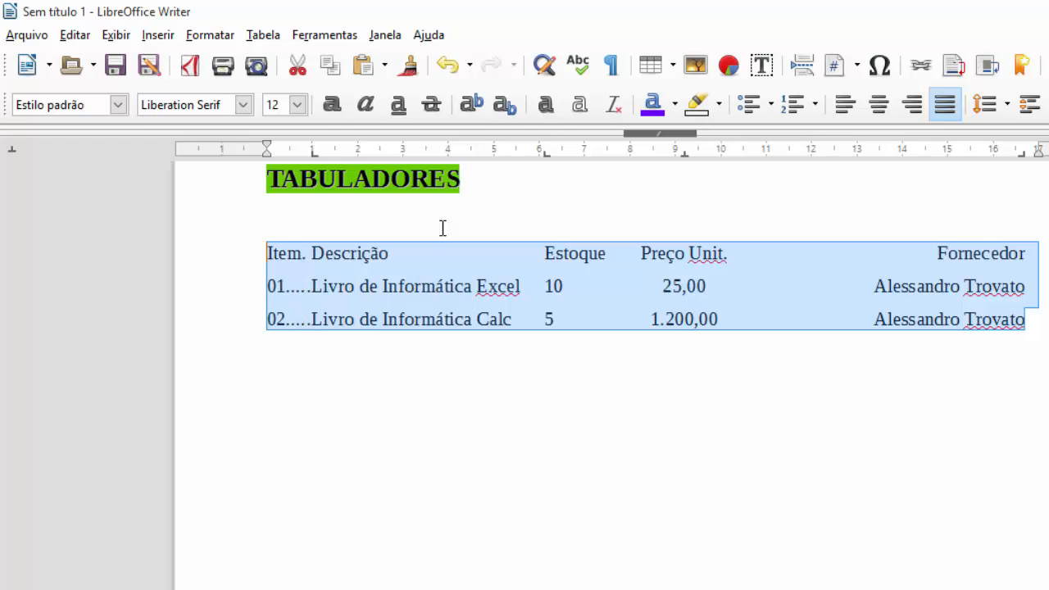
# - Give the 6,11 cm tab stop a dotted leader
pyautogui.doubleClick(547, 154)
pyautogui.click(466, 169)
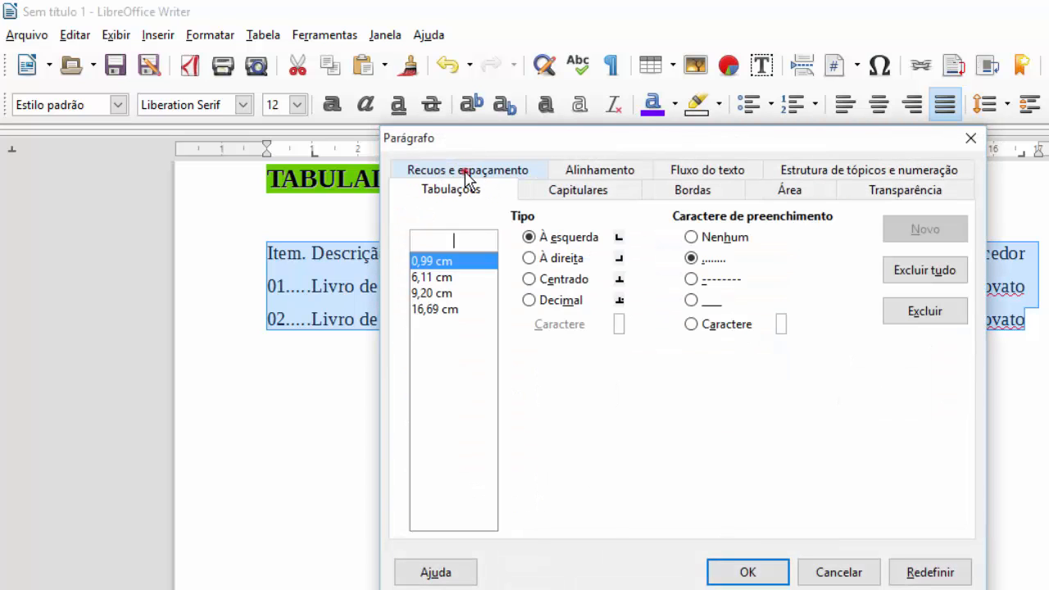
pyautogui.click(456, 278)
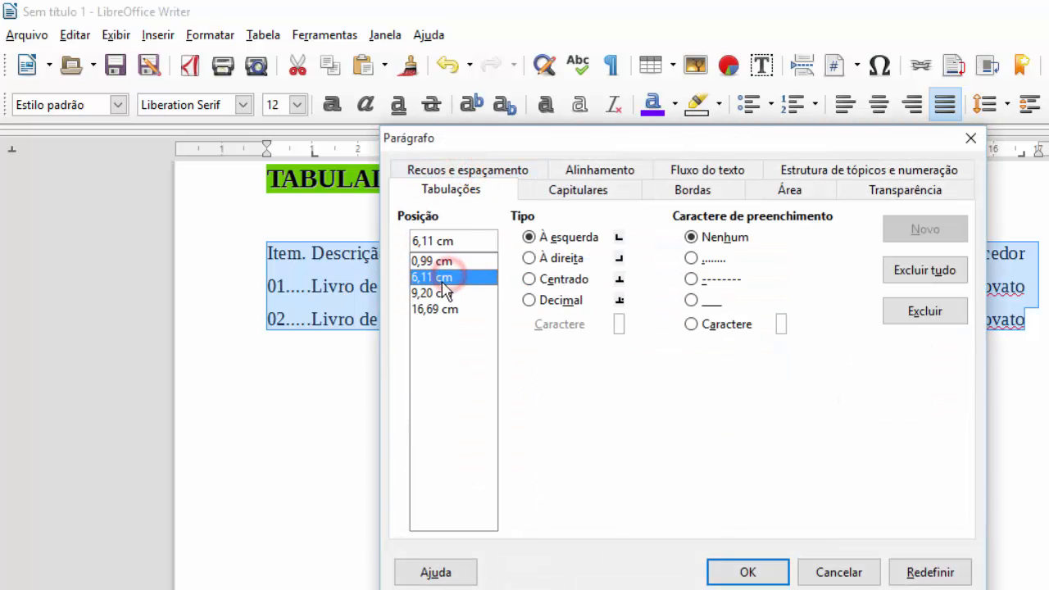
pyautogui.click(691, 259)
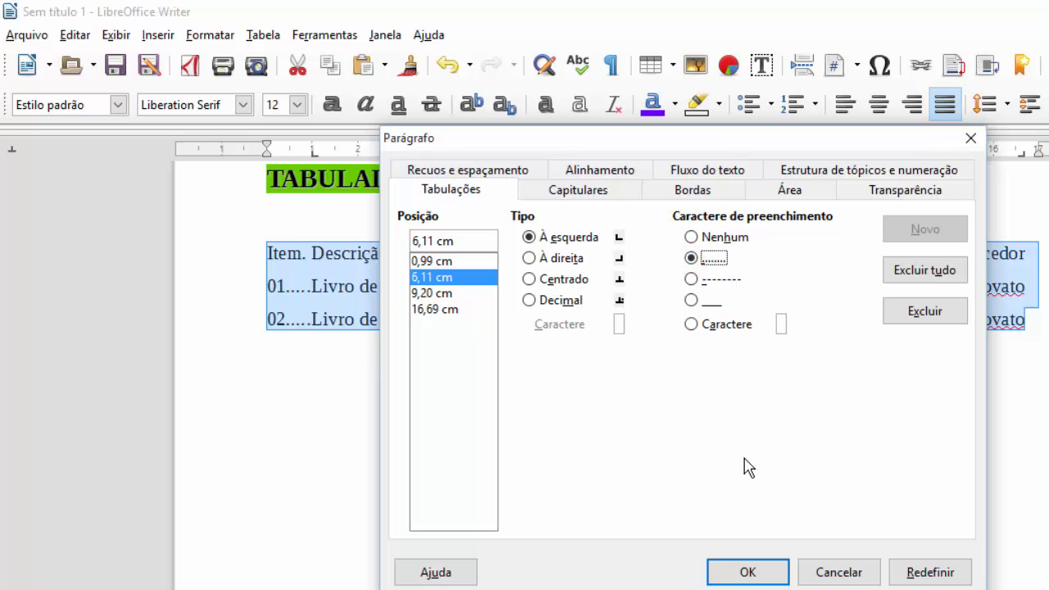
pyautogui.click(745, 568)
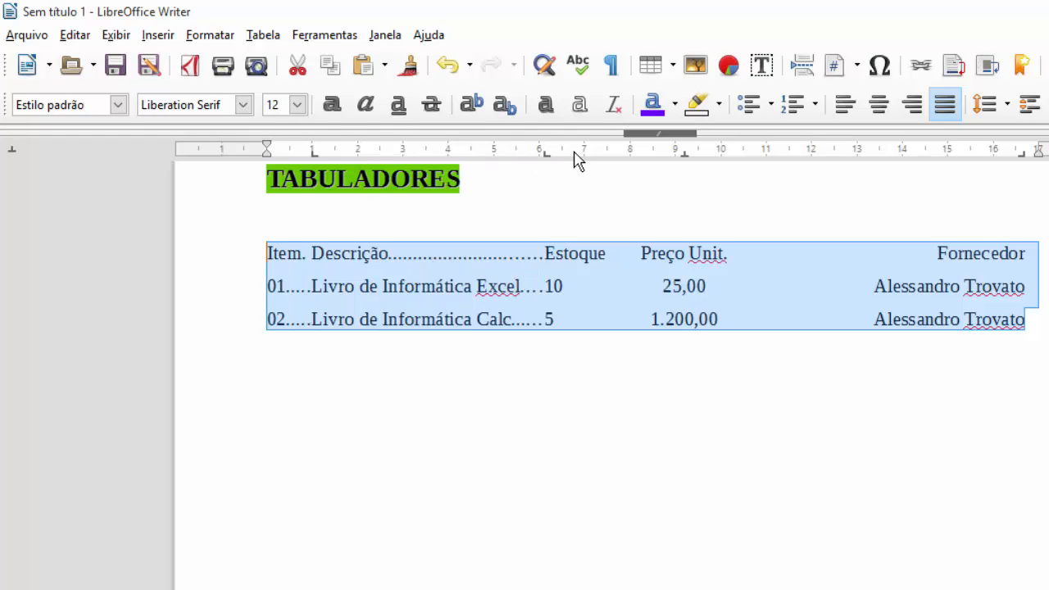
# - Give the 9,20 cm and 16,69 cm tab stops dotted leaders as well
pyautogui.doubleClick(684, 152)
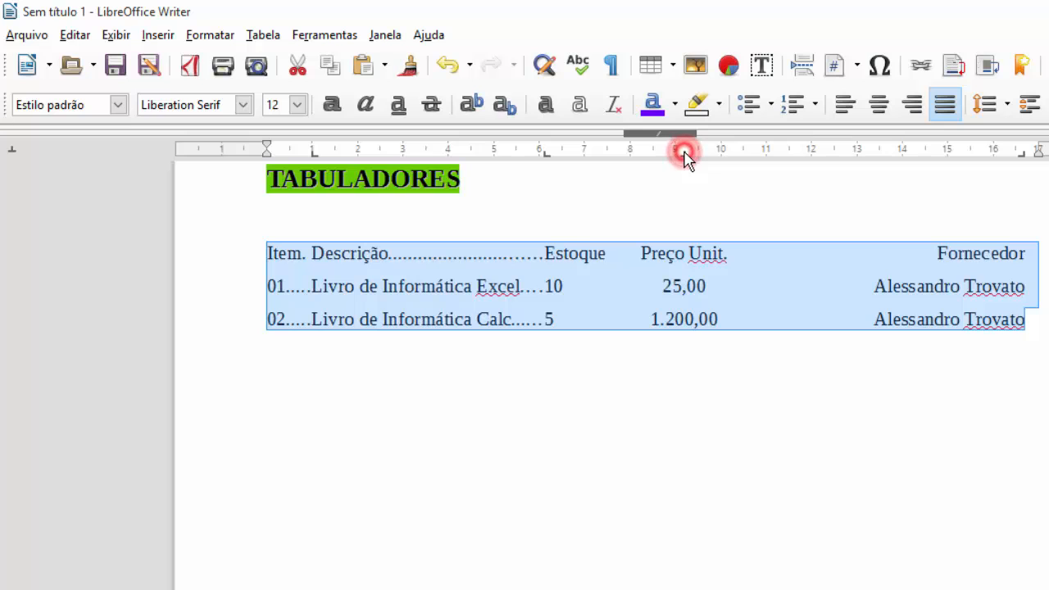
pyautogui.click(476, 168)
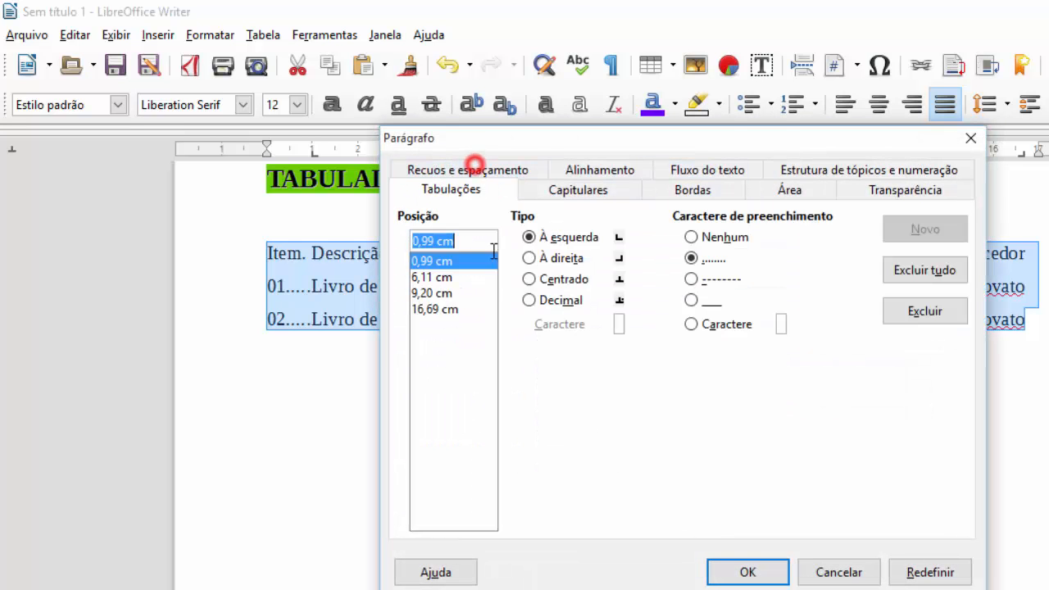
pyautogui.click(431, 293)
pyautogui.click(692, 259)
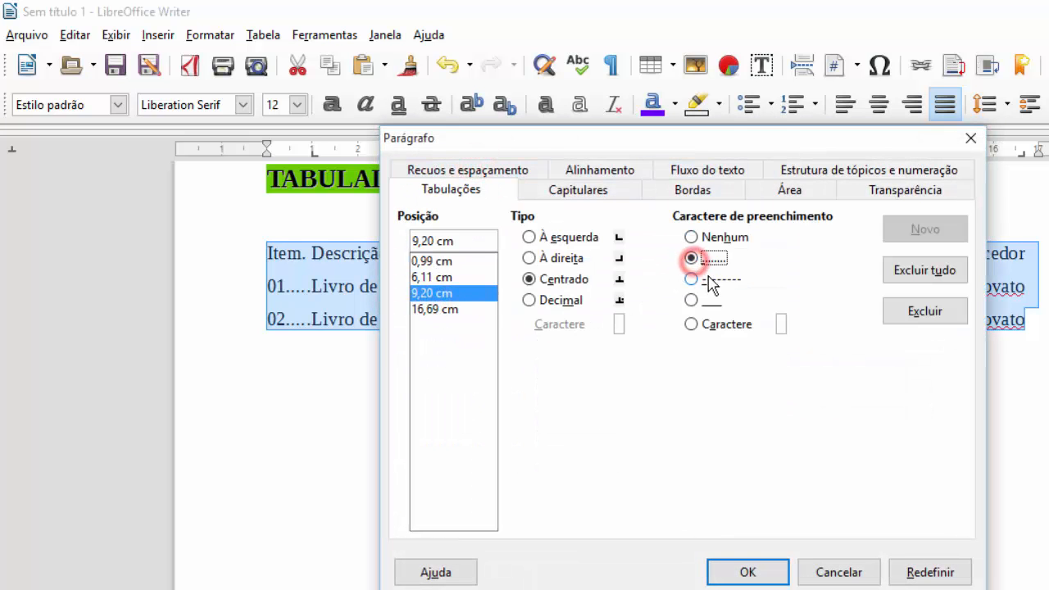
pyautogui.click(457, 309)
pyautogui.click(688, 259)
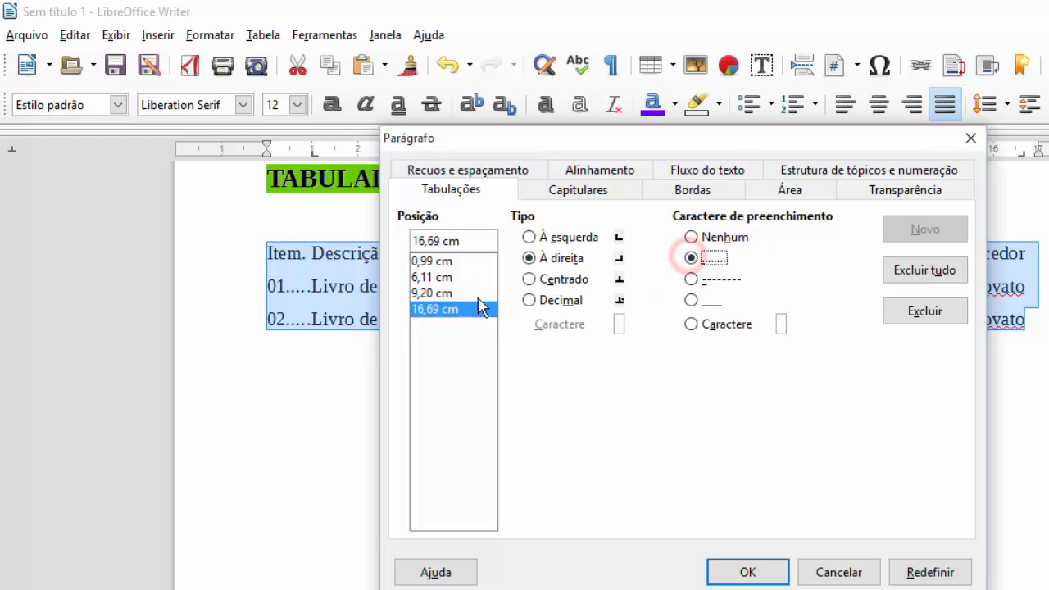
pyautogui.click(456, 294)
pyautogui.click(457, 310)
pyautogui.click(456, 294)
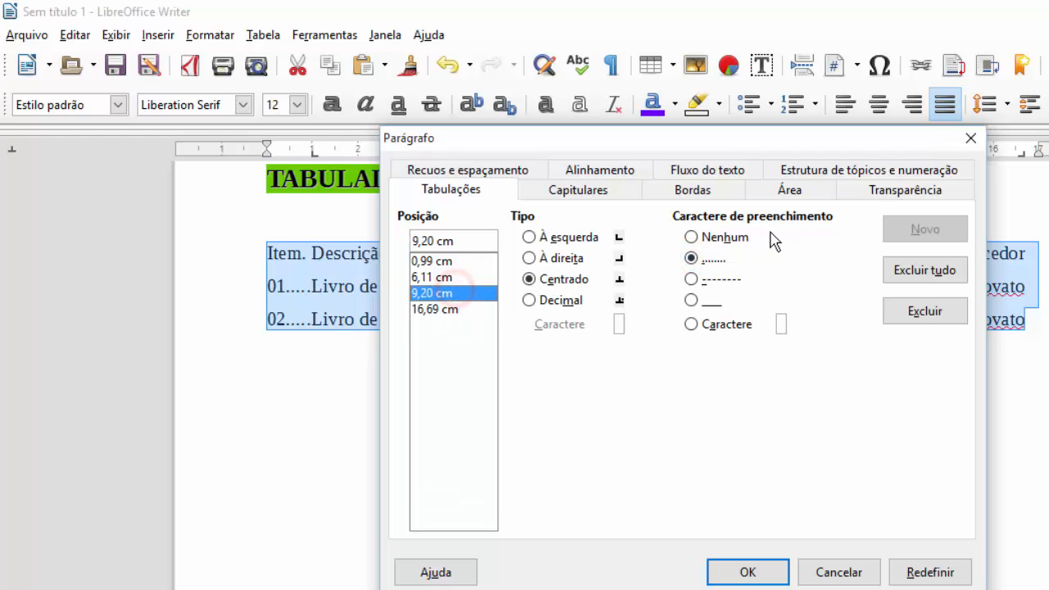
pyautogui.click(758, 573)
pyautogui.click(810, 383)
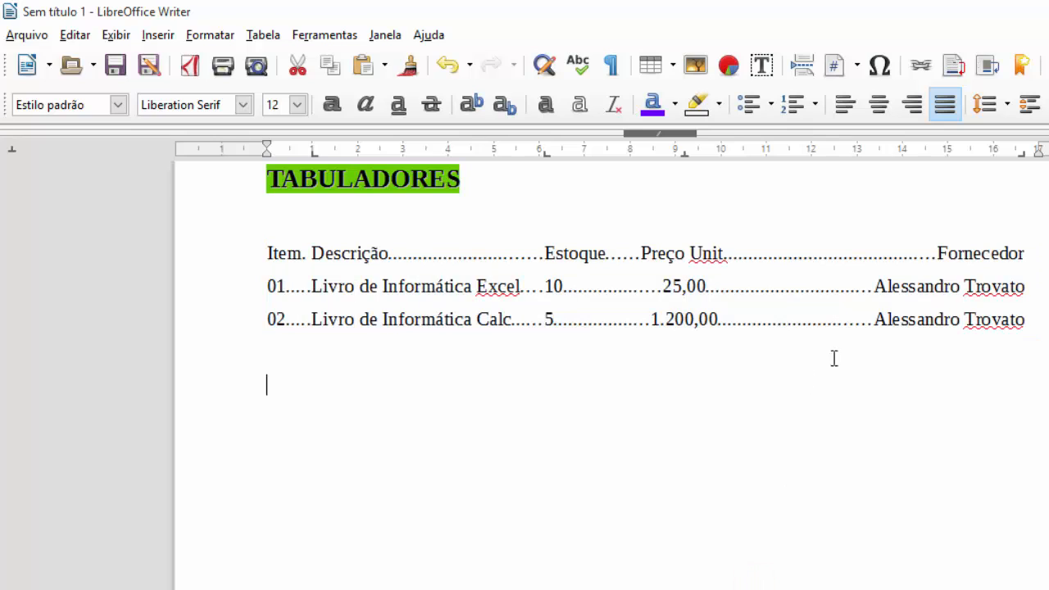
# - Use Salvar como to store the document in TEMP as 'Tabuladores e formatação de parágrafo.odt'
pyautogui.click(565, 494)
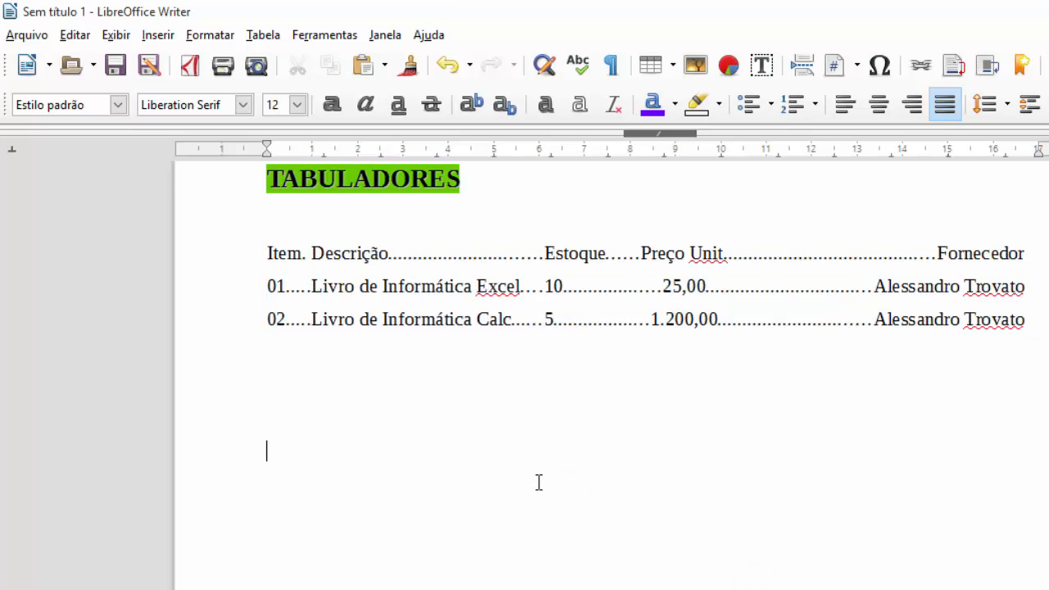
pyautogui.click(30, 37)
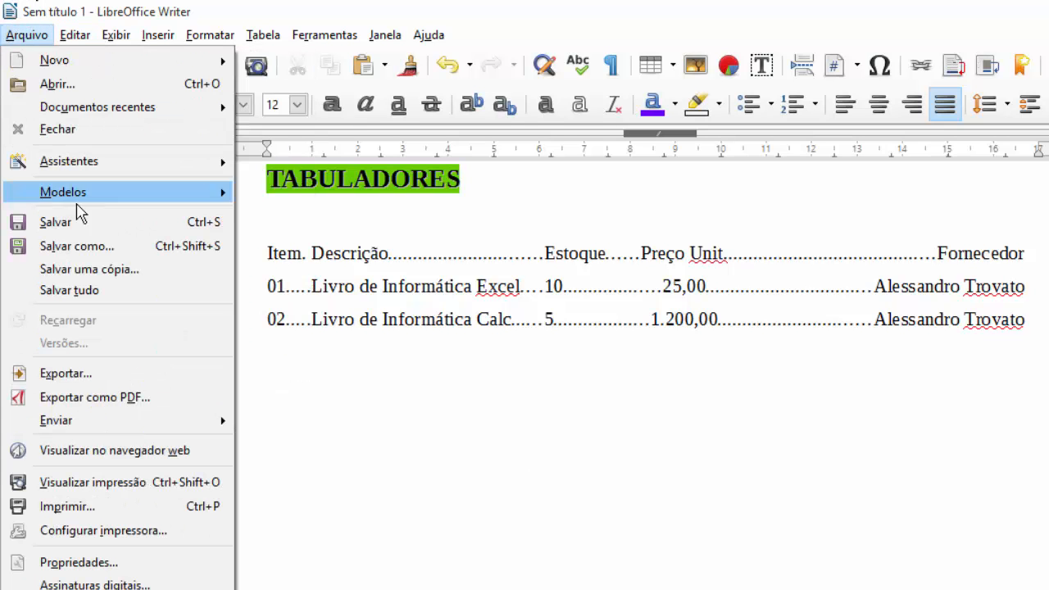
pyautogui.click(120, 246)
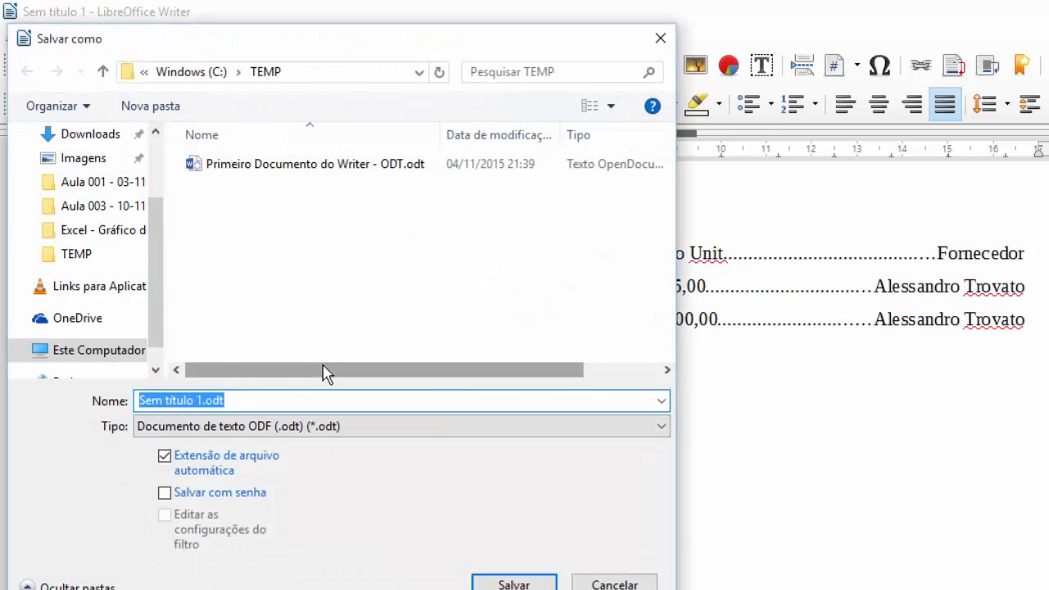
pyautogui.write('Segundeo')
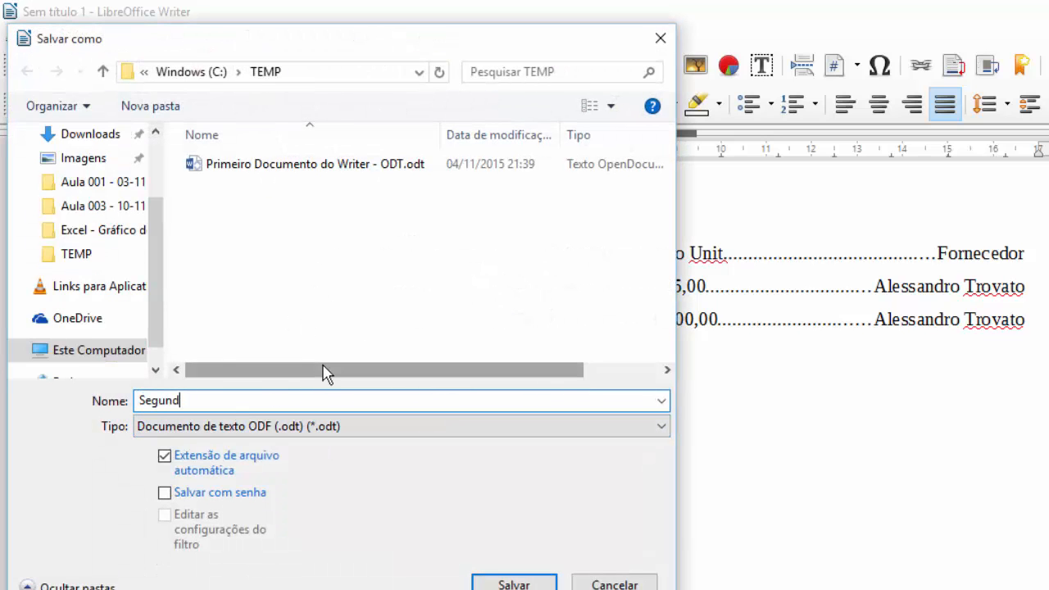
pyautogui.press('BackSpace')
pyautogui.press('BackSpace')
pyautogui.press('BackSpace')
pyautogui.press('BackSpace')
pyautogui.press('BackSpace')
pyautogui.write('Tabulare')
pyautogui.write('ese ')
pyautogui.write('formatação de p')
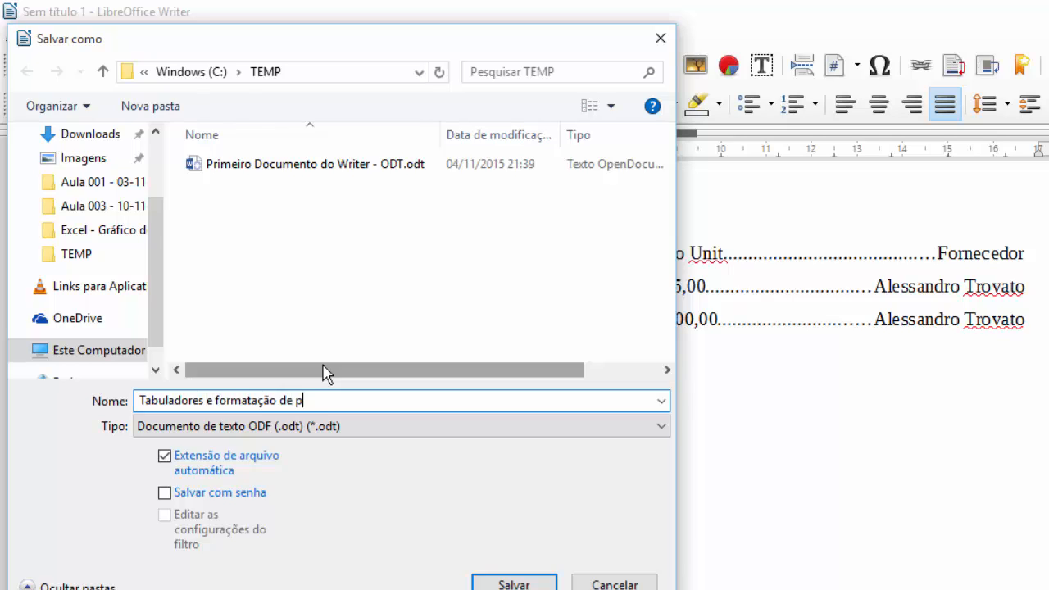
pyautogui.write('arágrao')
pyautogui.write('afo')
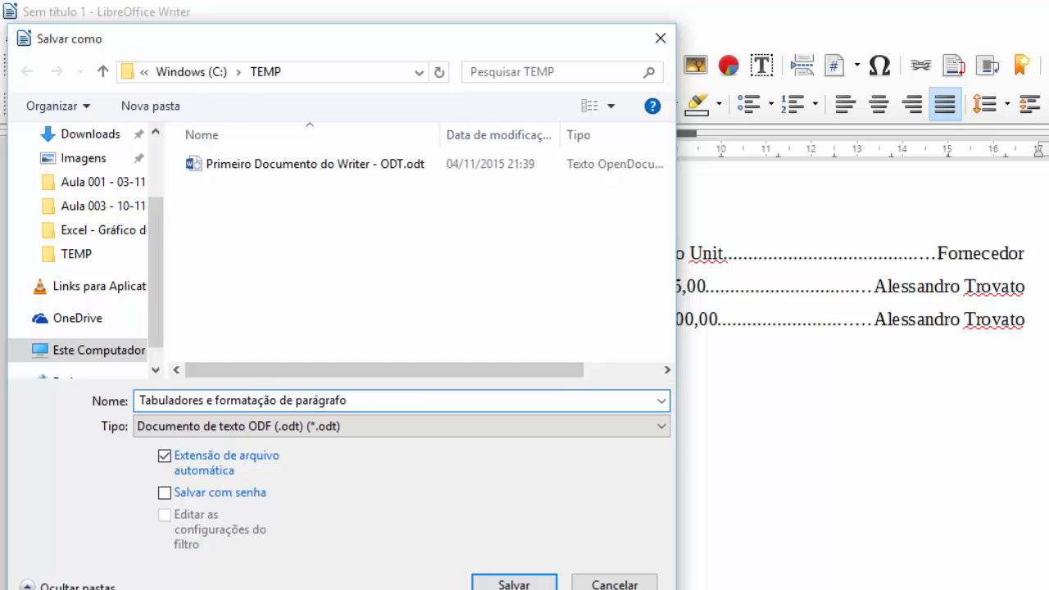
pyautogui.click(505, 583)
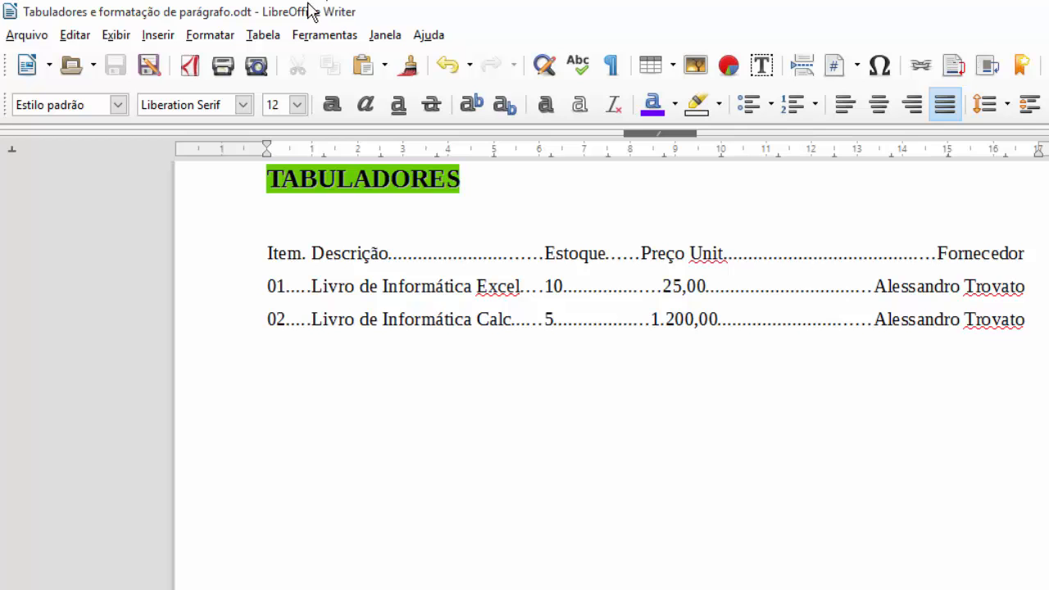
# - Select the word Tabulação in the Word syllabus and give it red text highlighting
pyautogui.scroll(3, 585, 246)
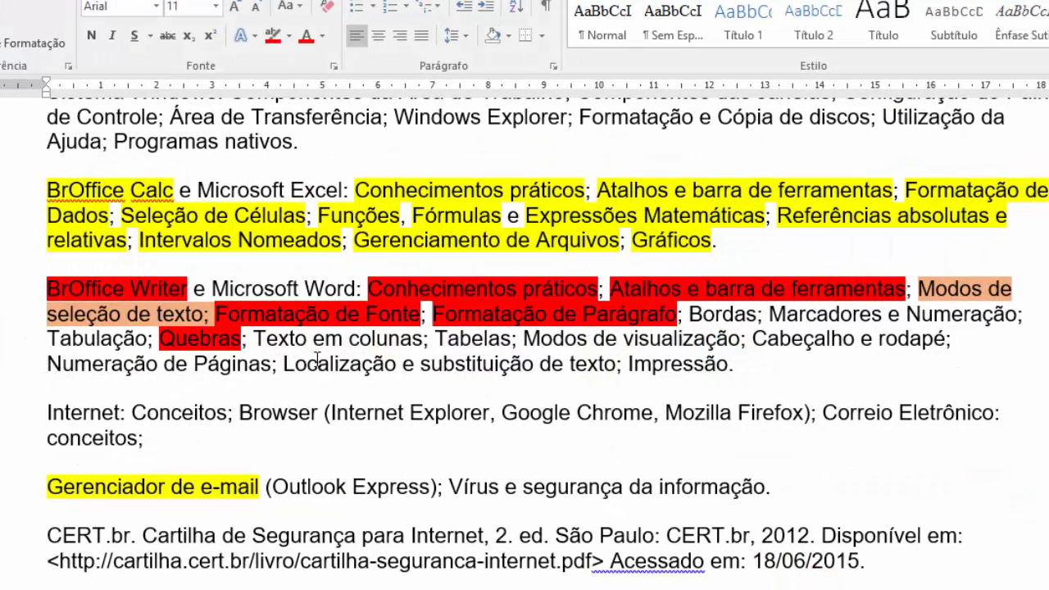
pyautogui.moveTo(147, 337); pyautogui.dragTo(63, 338)
pyautogui.click(65, 338)
pyautogui.doubleClick(65, 338)
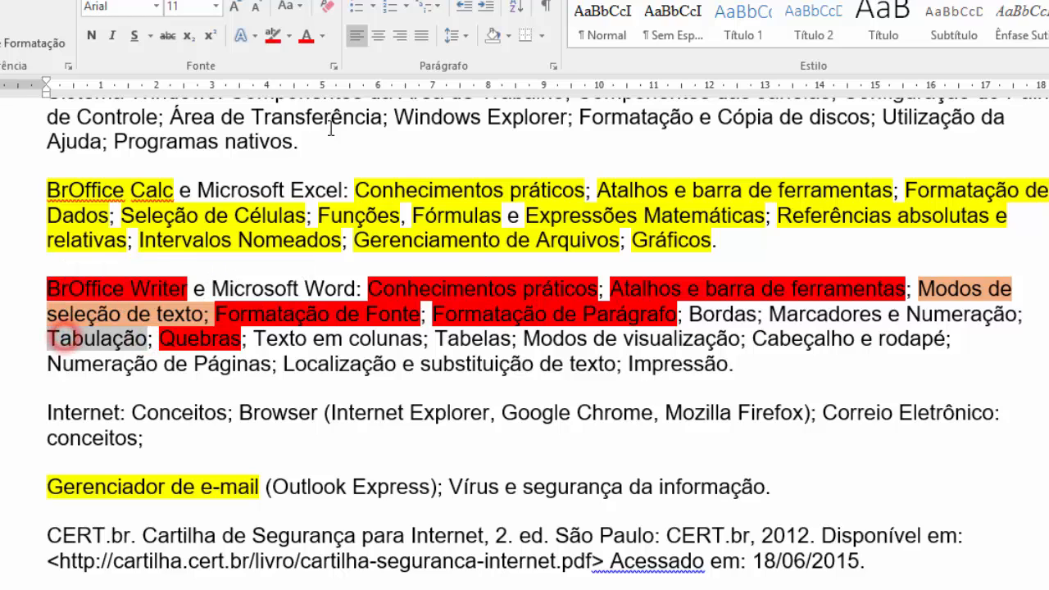
pyautogui.click(270, 35)
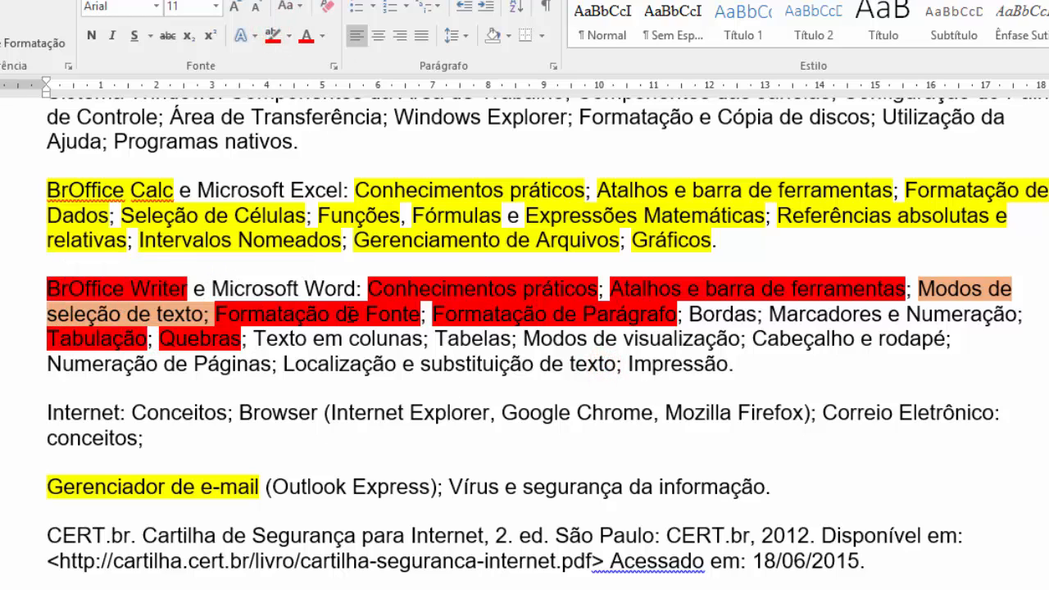